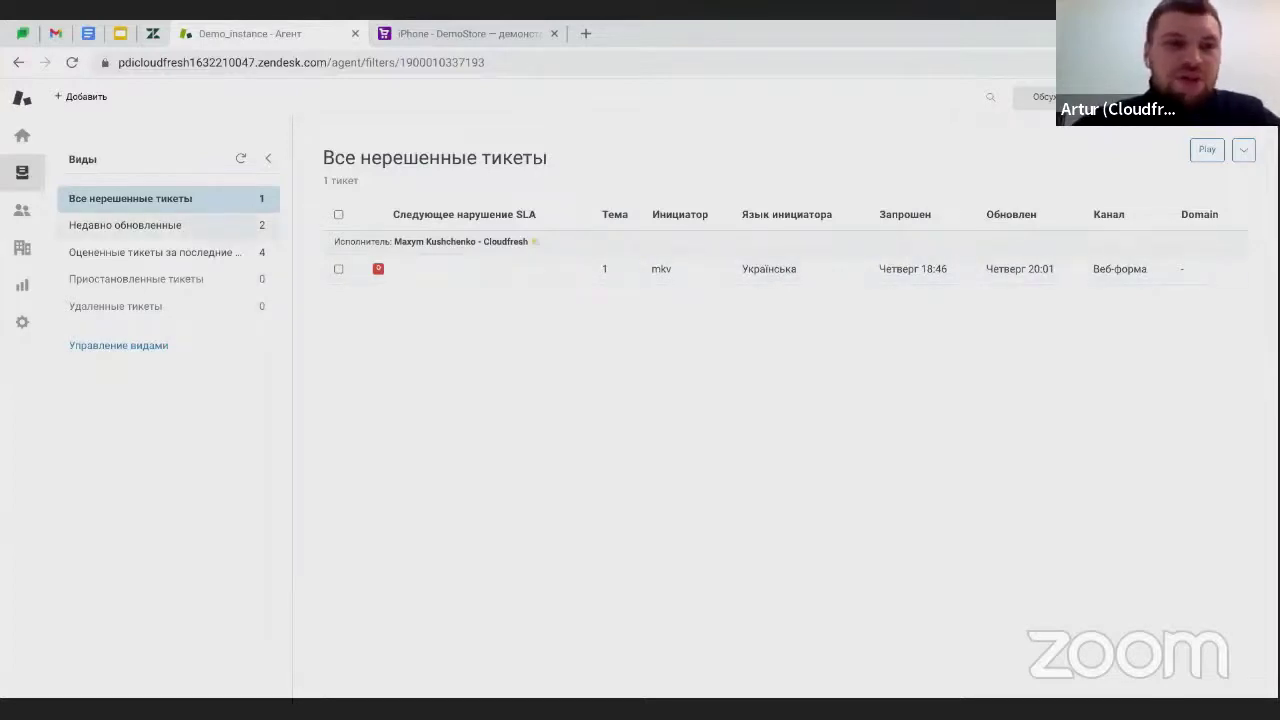
Look through the ticket views for tickets rated in the last 7 days and suspended tickets, returning to Все нерешенные тикеты.
left_click(266, 252)
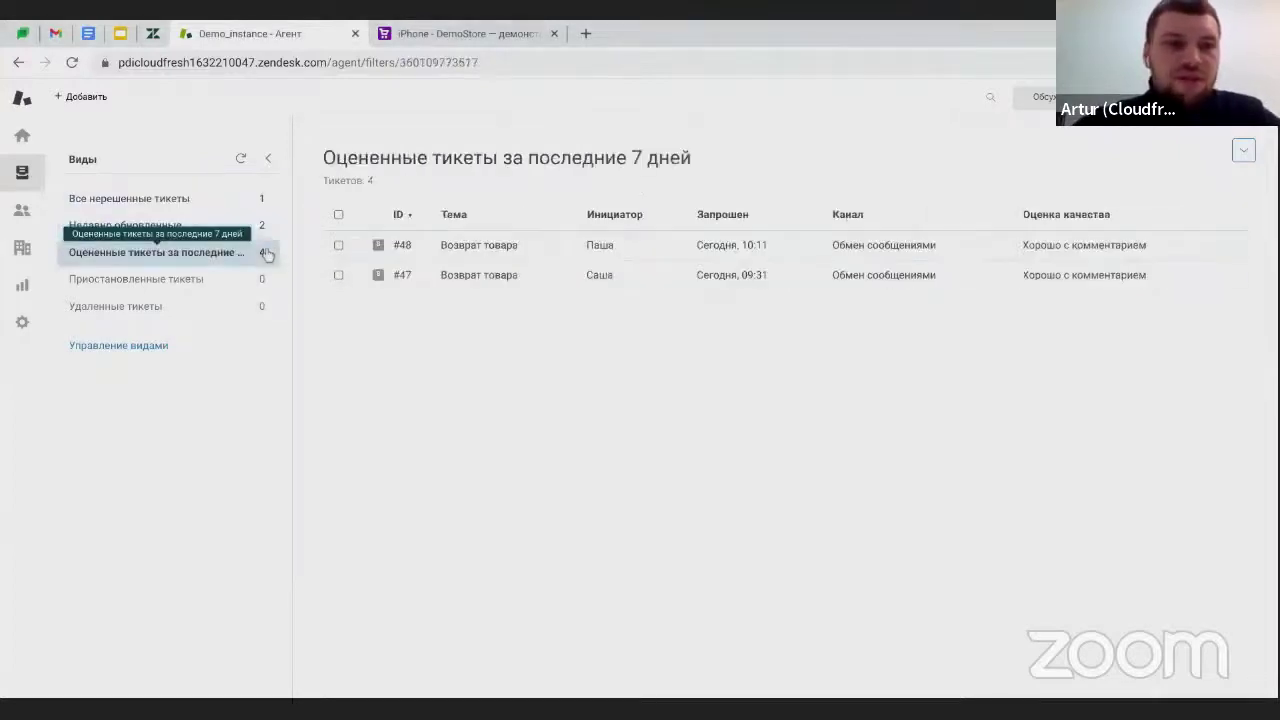
left_click(264, 279)
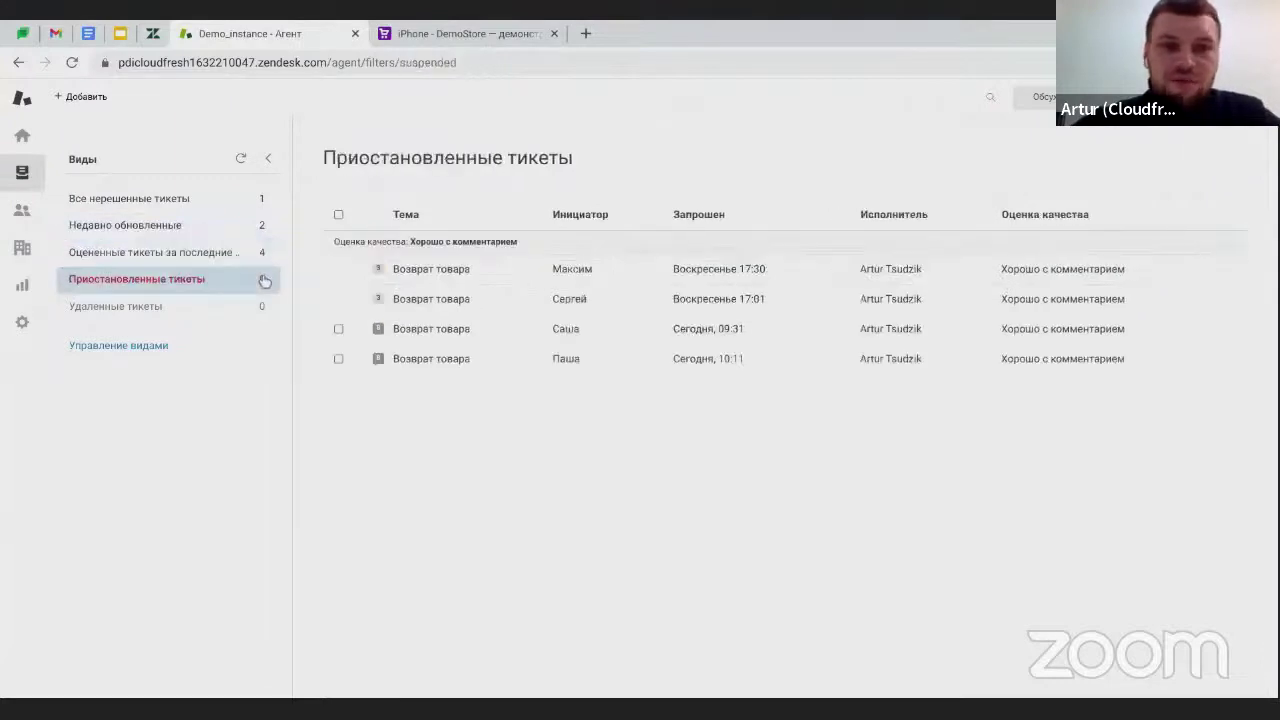
left_click(266, 205)
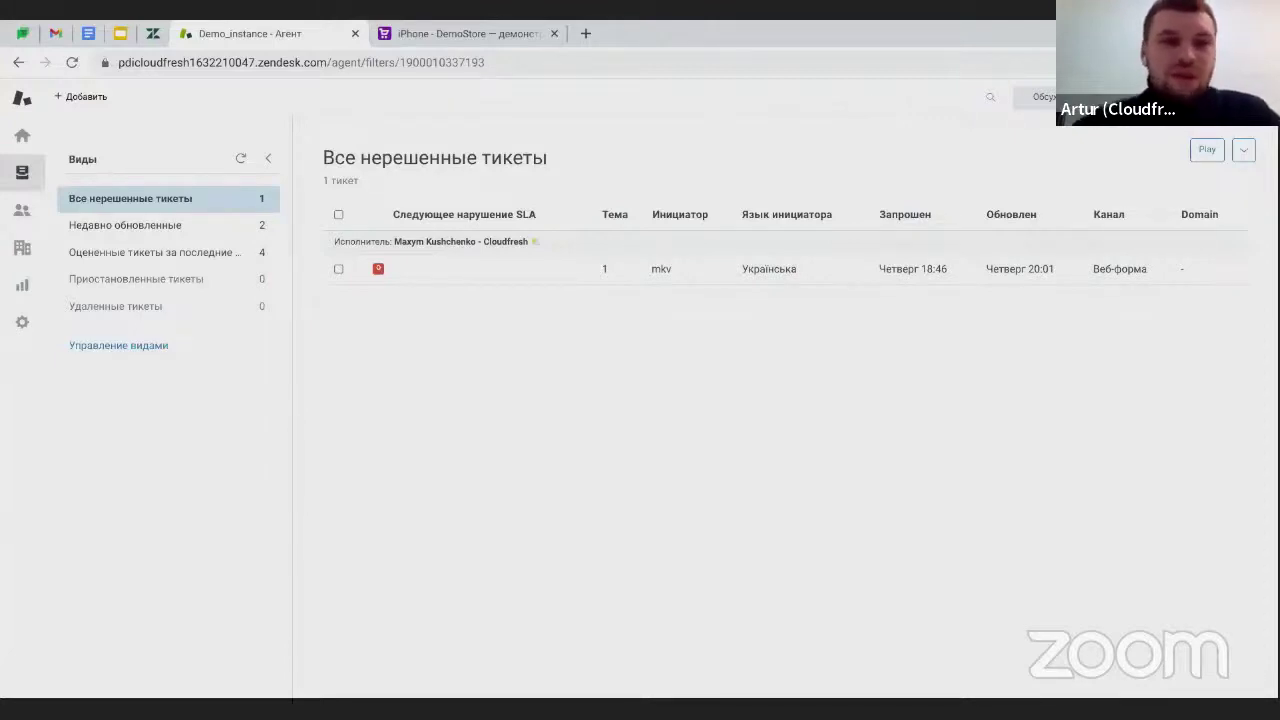
Switch to the DemoStore iPhone page, open its support chat and submit the customer's name in the pre-chat form.
left_click(442, 34)
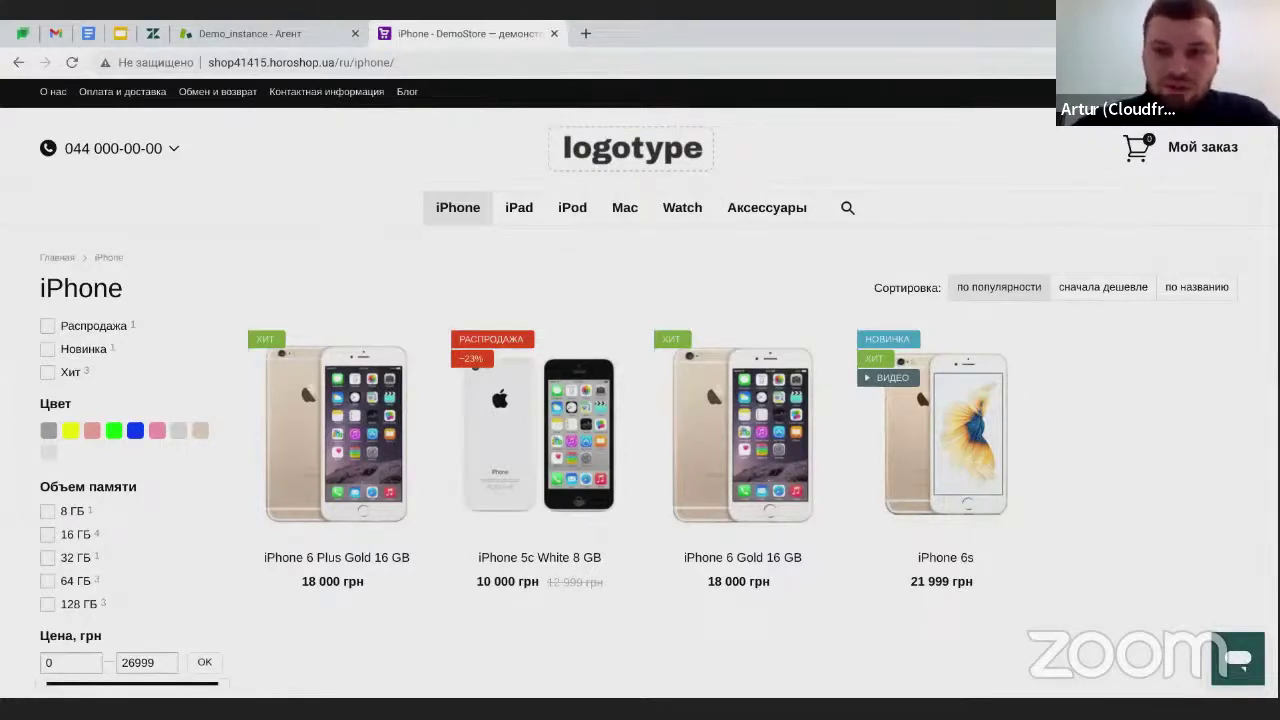
left_click(1238, 660)
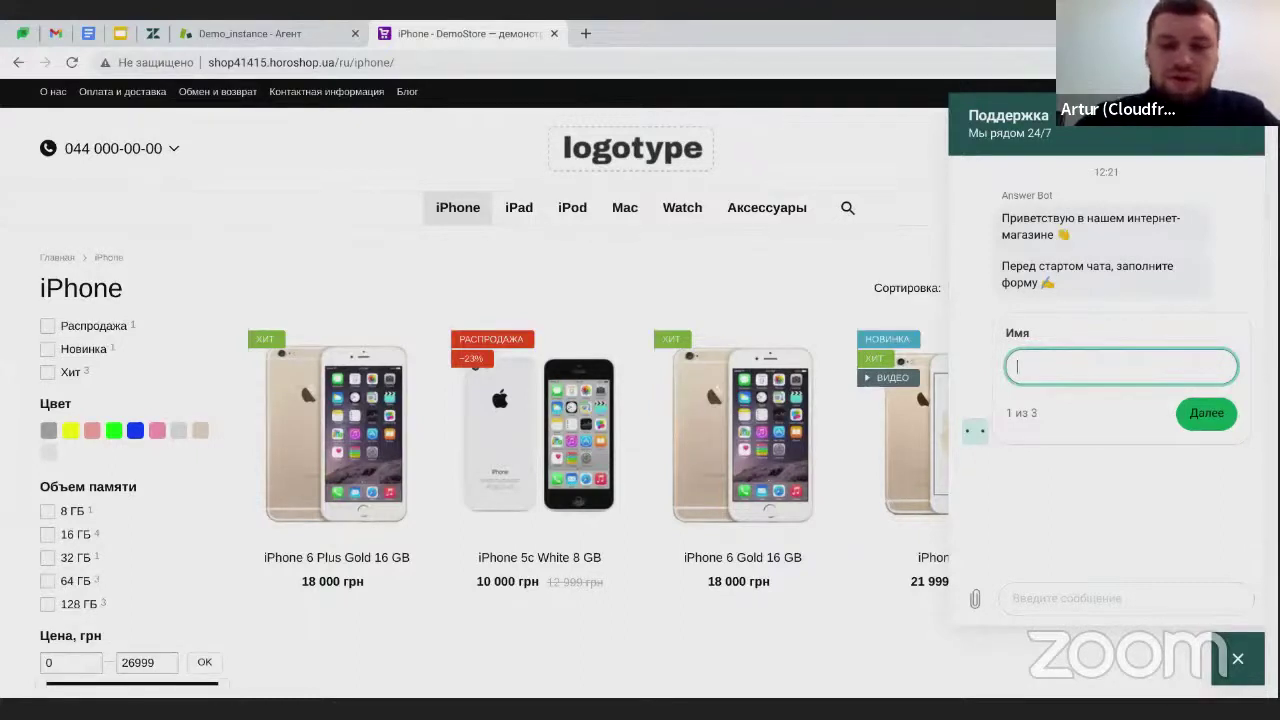
type("Па")
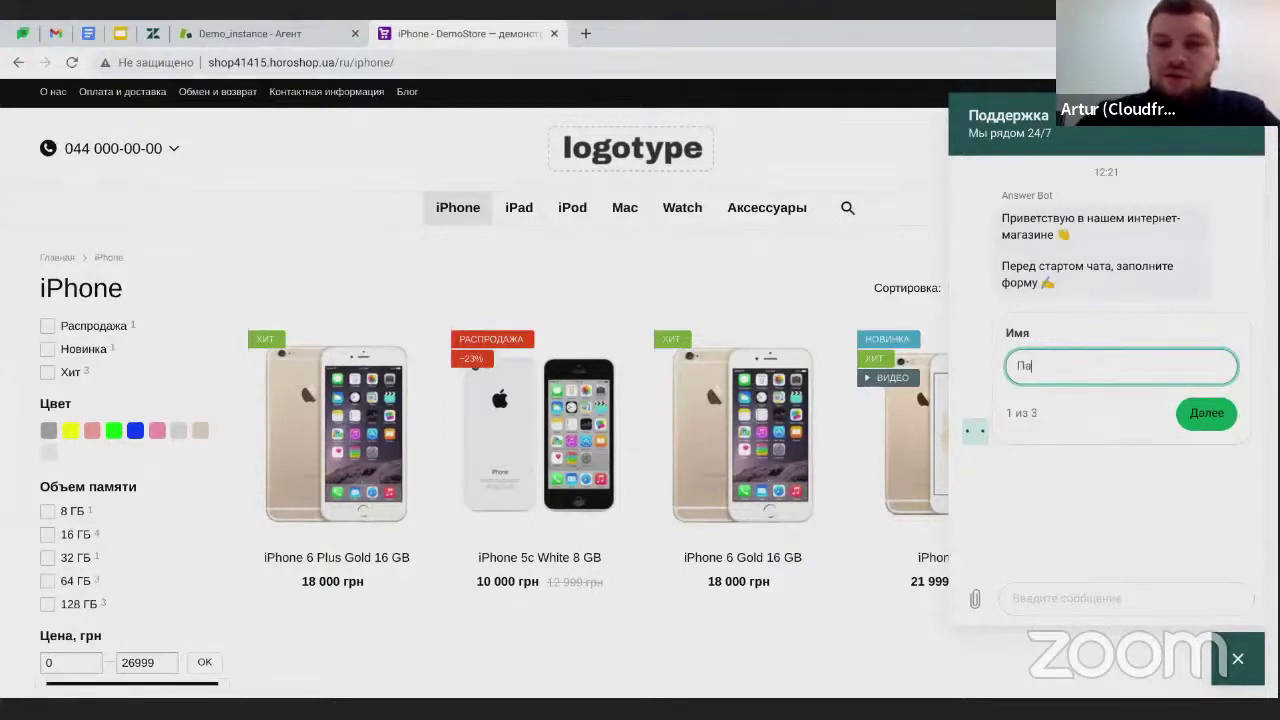
type("ша")
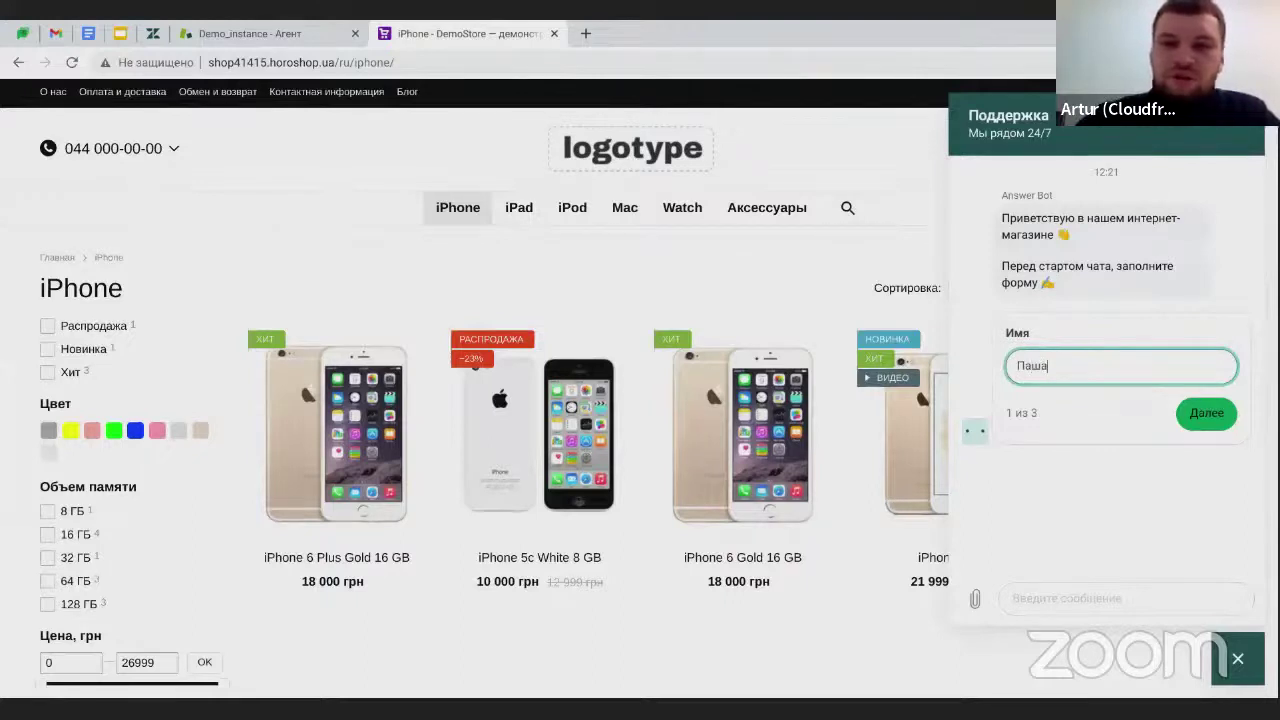
left_click(1206, 413)
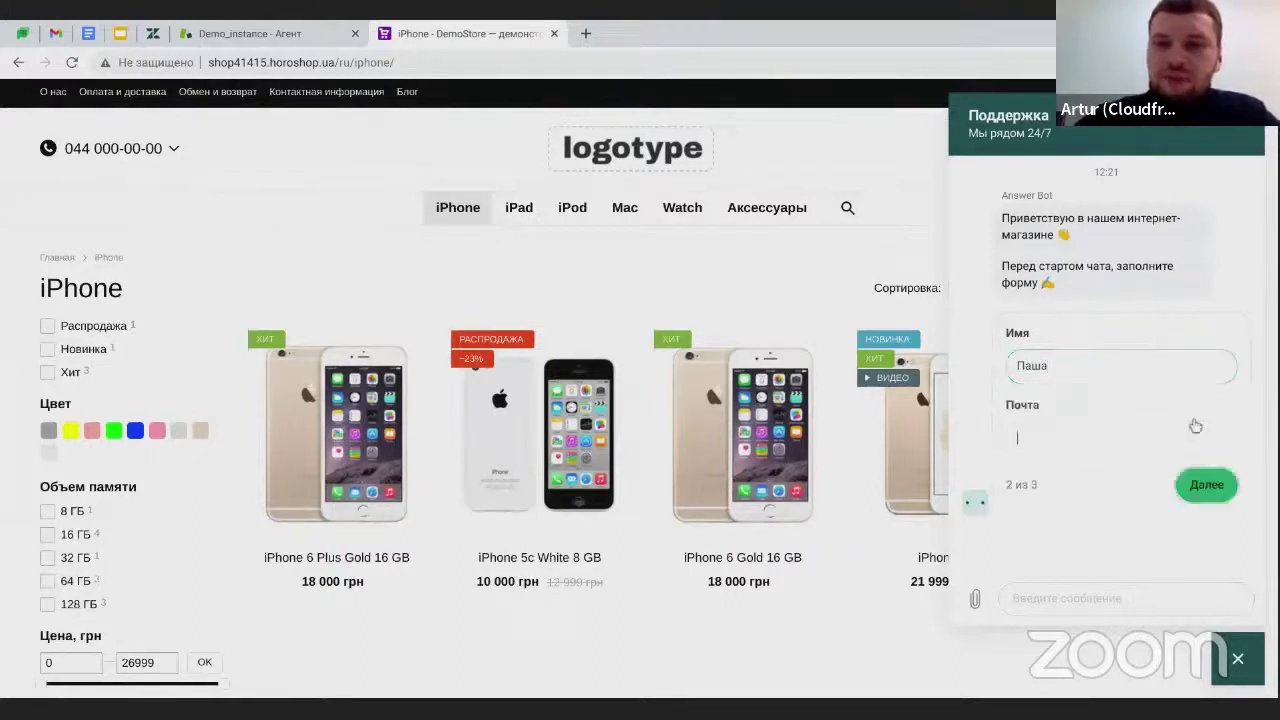
Fill in the customer's e-mail in the pre-chat form and continue to the contact reason.
type("tes")
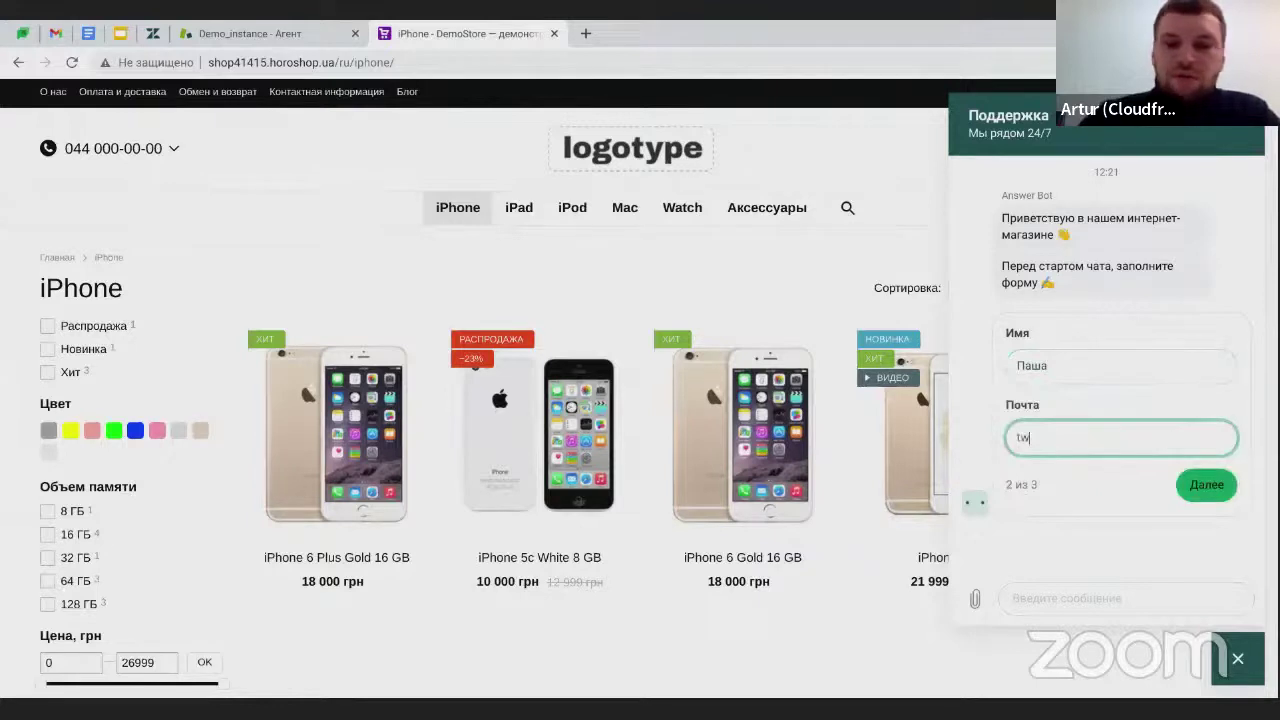
key("BackSpace")
key("BackSpace")
type("est")
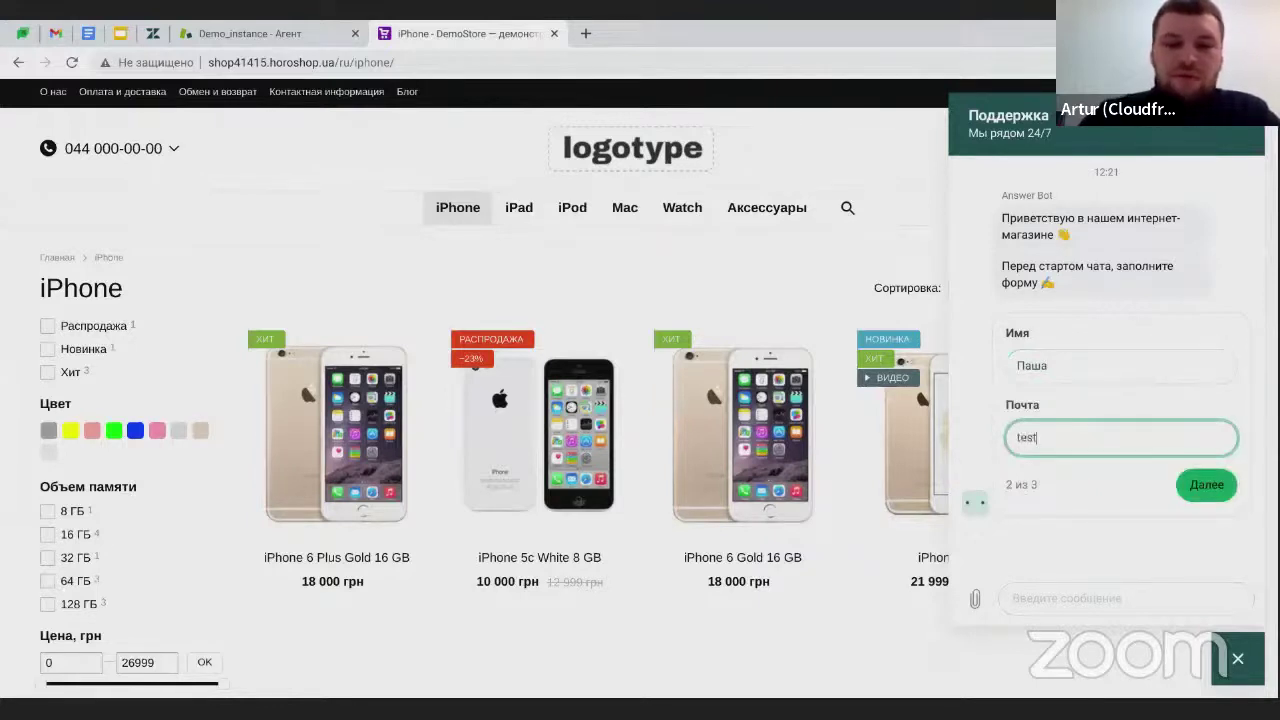
type("@gma")
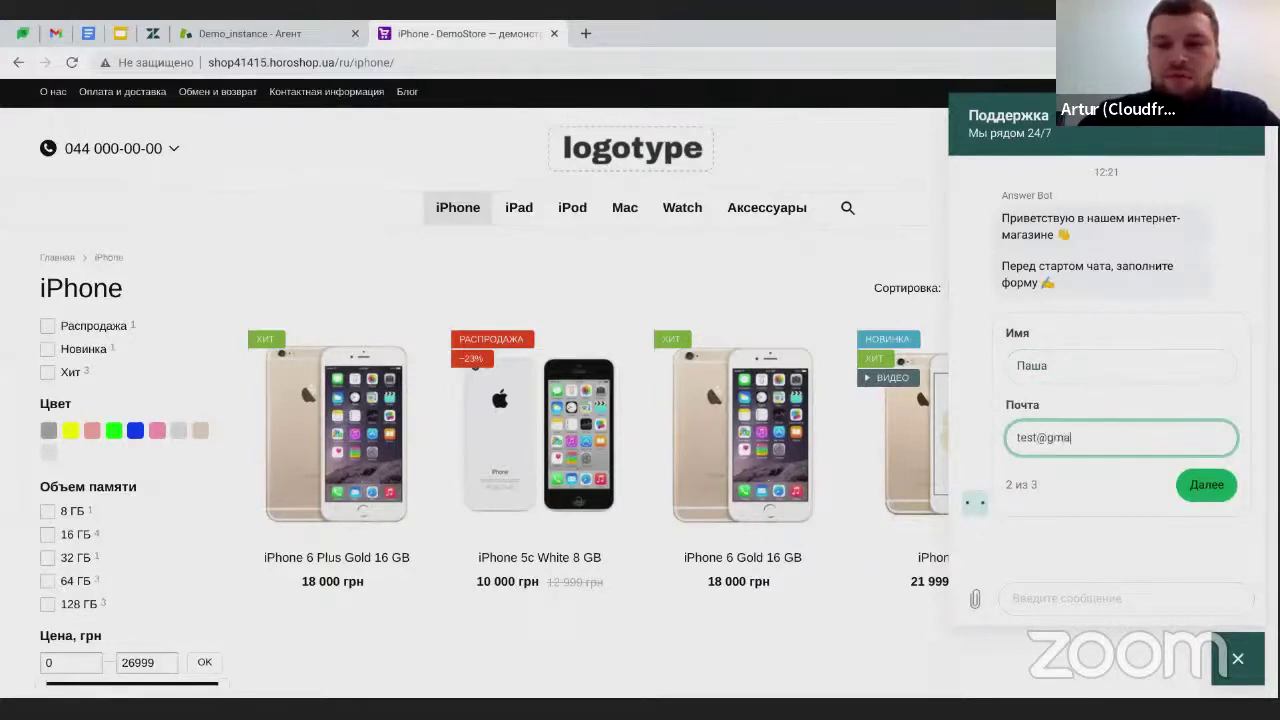
type("il.com")
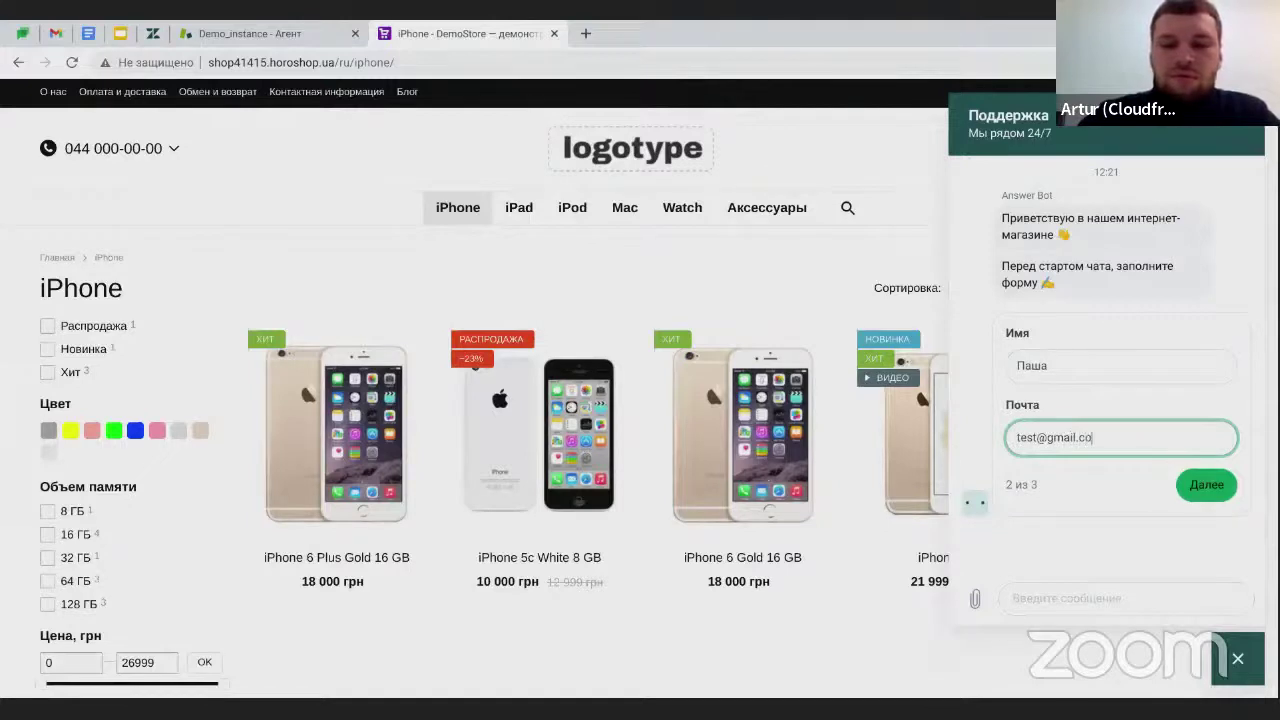
left_click(1210, 490)
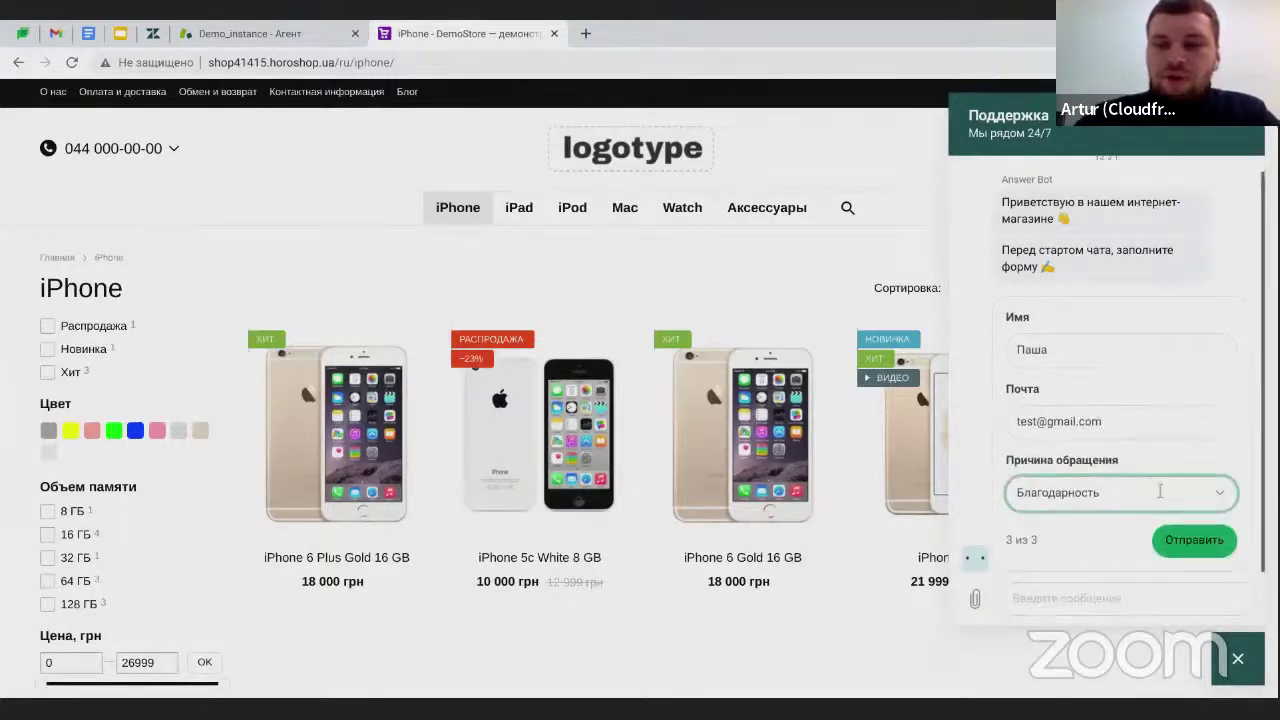
Choose Возврат товара as the contact reason and submit the pre-chat form.
left_click(1160, 491)
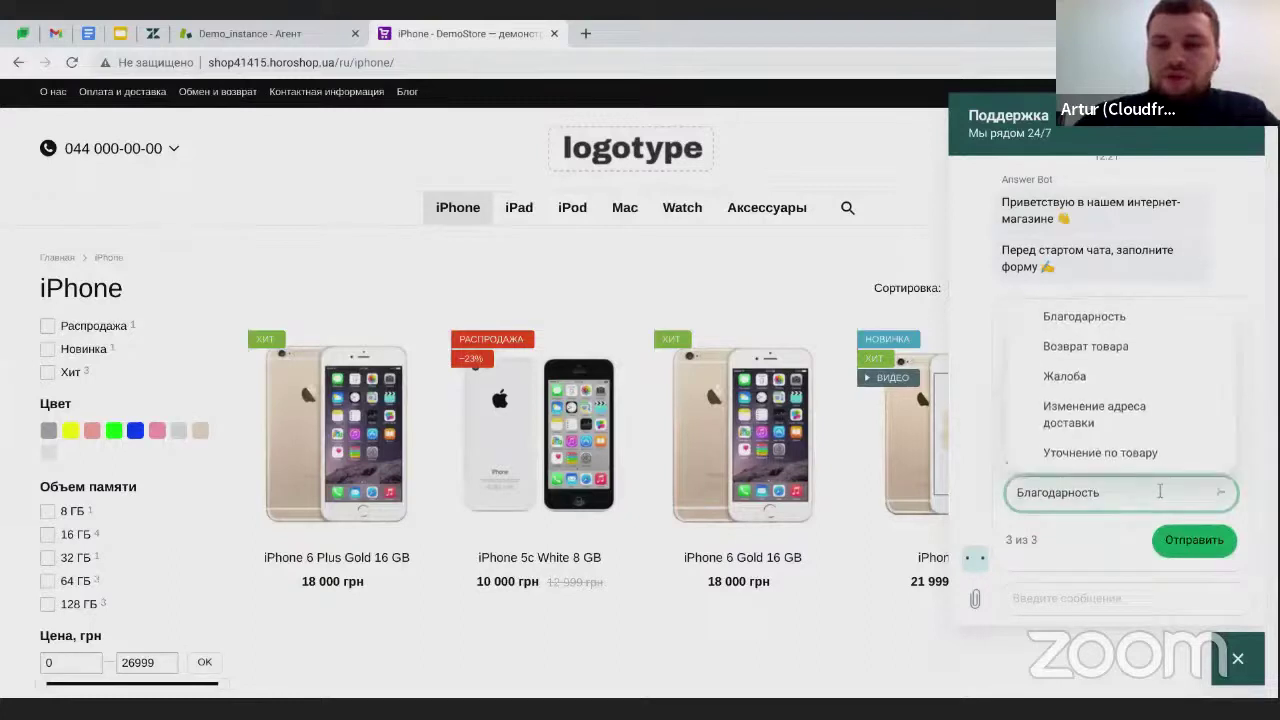
left_click(1151, 356)
left_click(1190, 540)
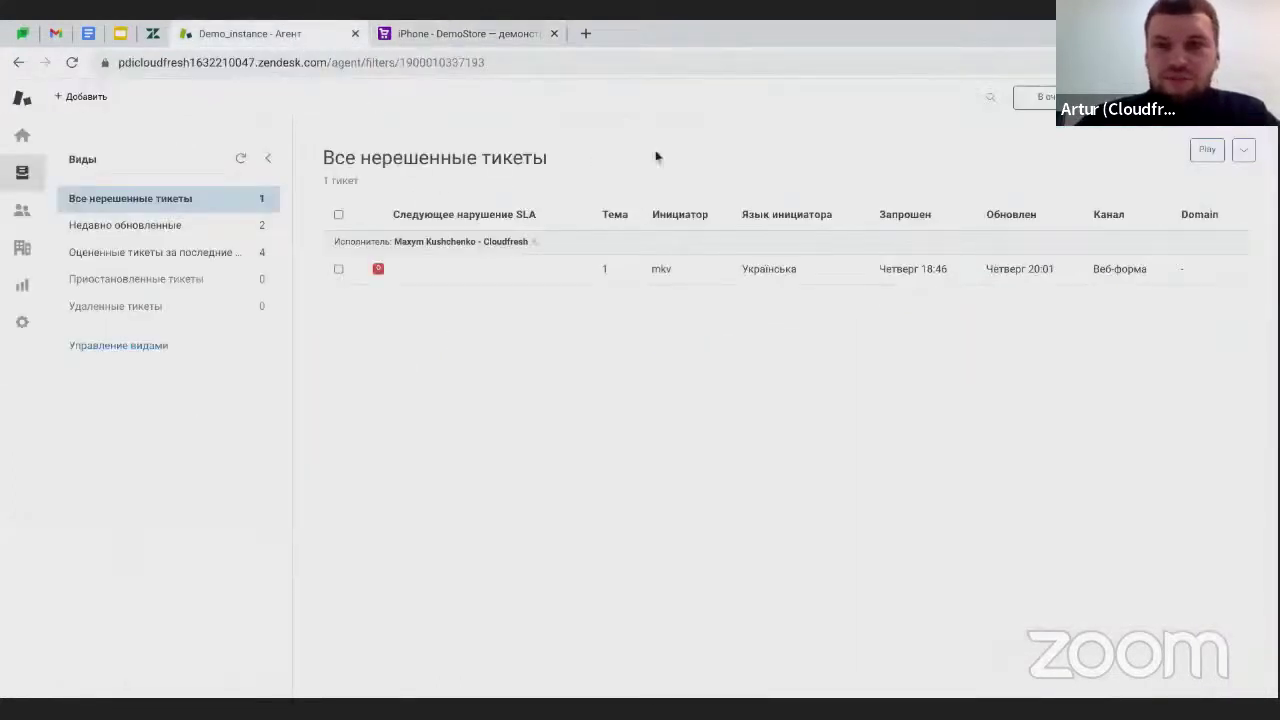
Switch to the Zendesk agent workspace, set the agent's status to Онлайн and accept the incoming chat.
left_click(1250, 96)
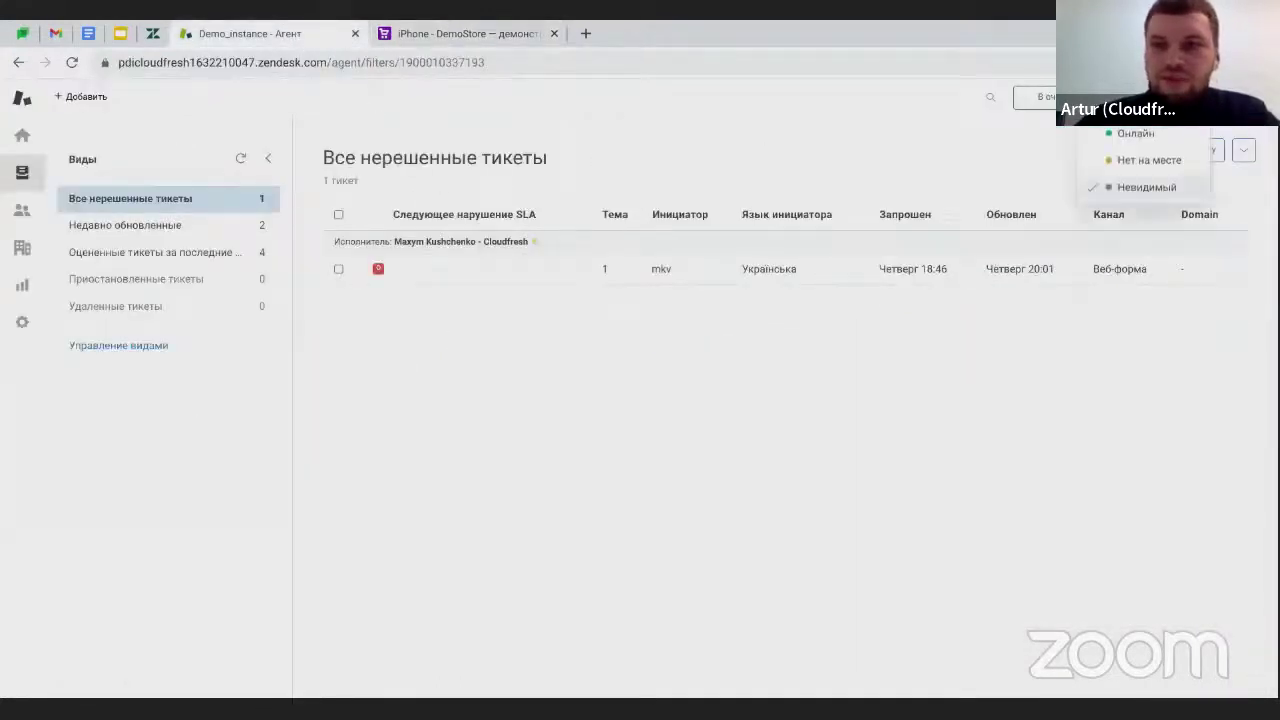
left_click(1140, 133)
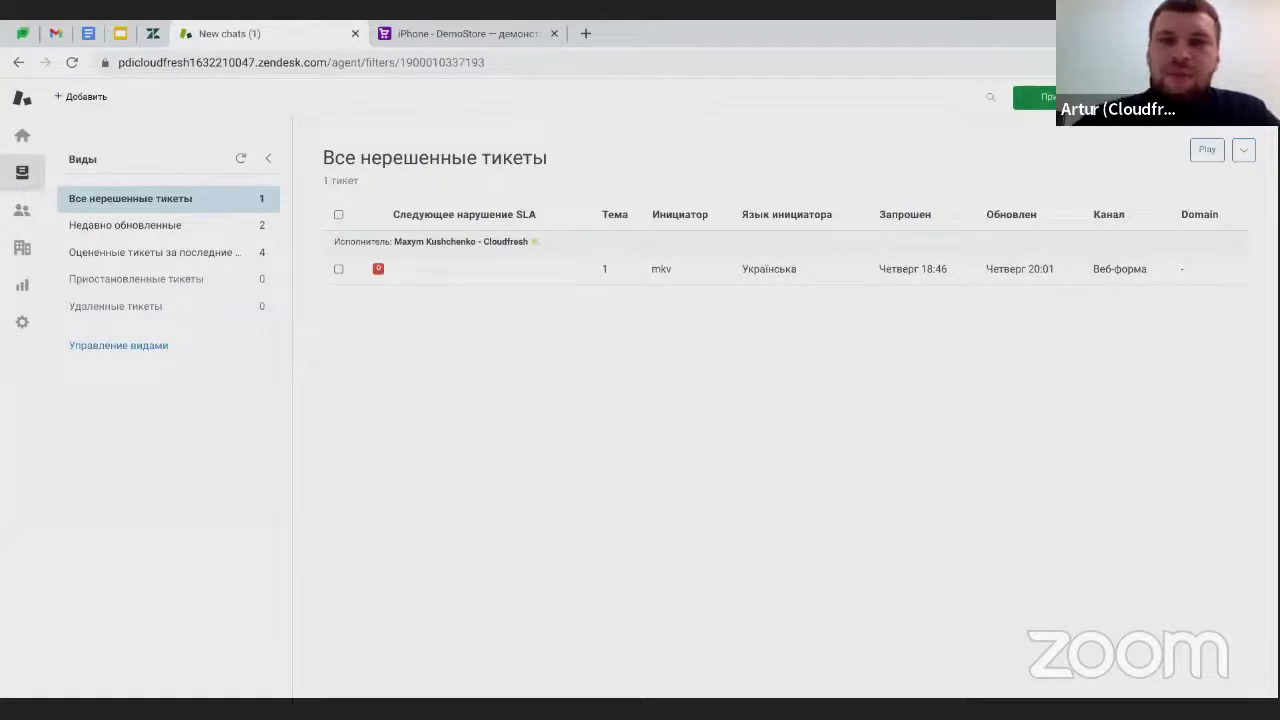
left_click(1030, 97)
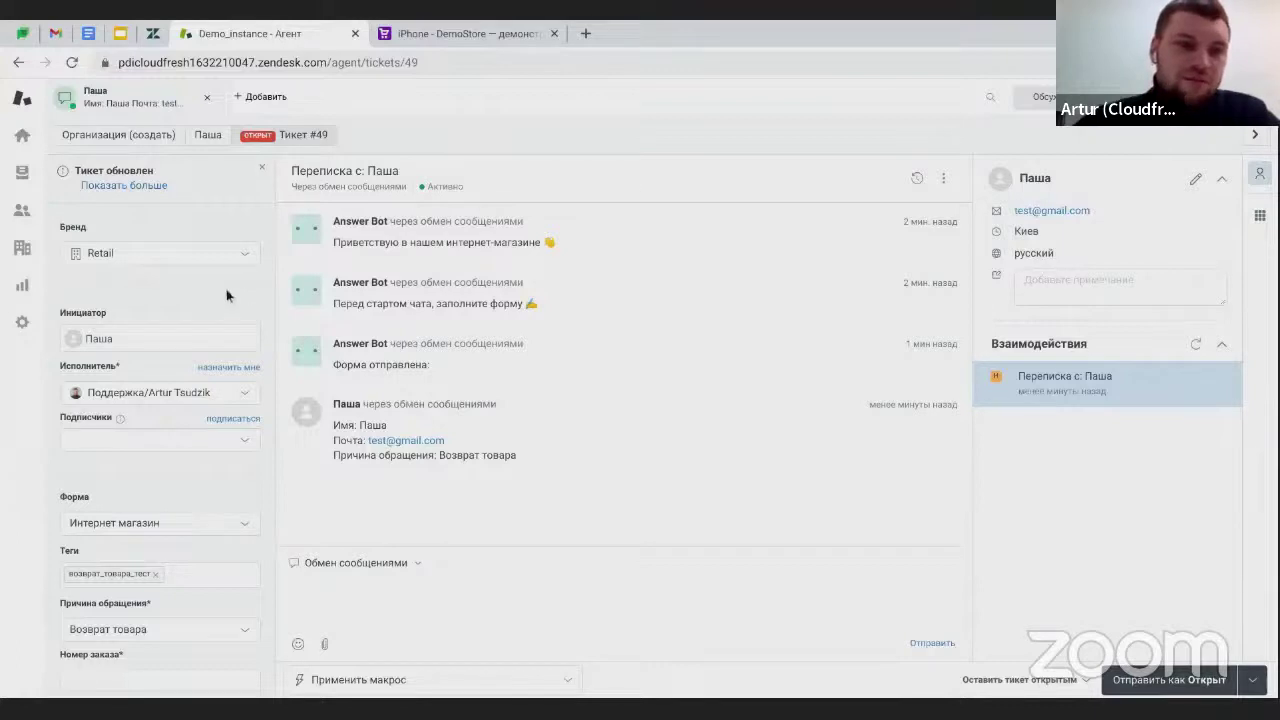
Examine the ticket's form fields for a product return, including the order number, last four card digits and reason.
scroll(242, 301, "down", 3)
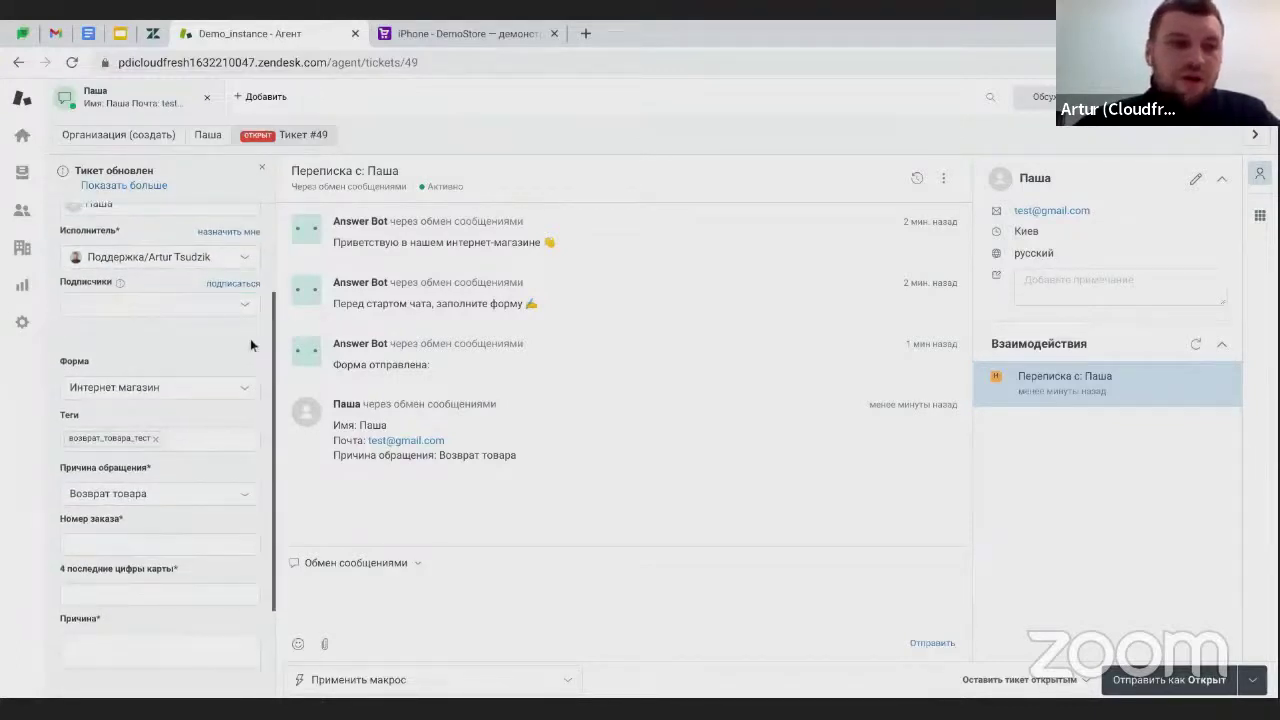
scroll(250, 345, "down", 3)
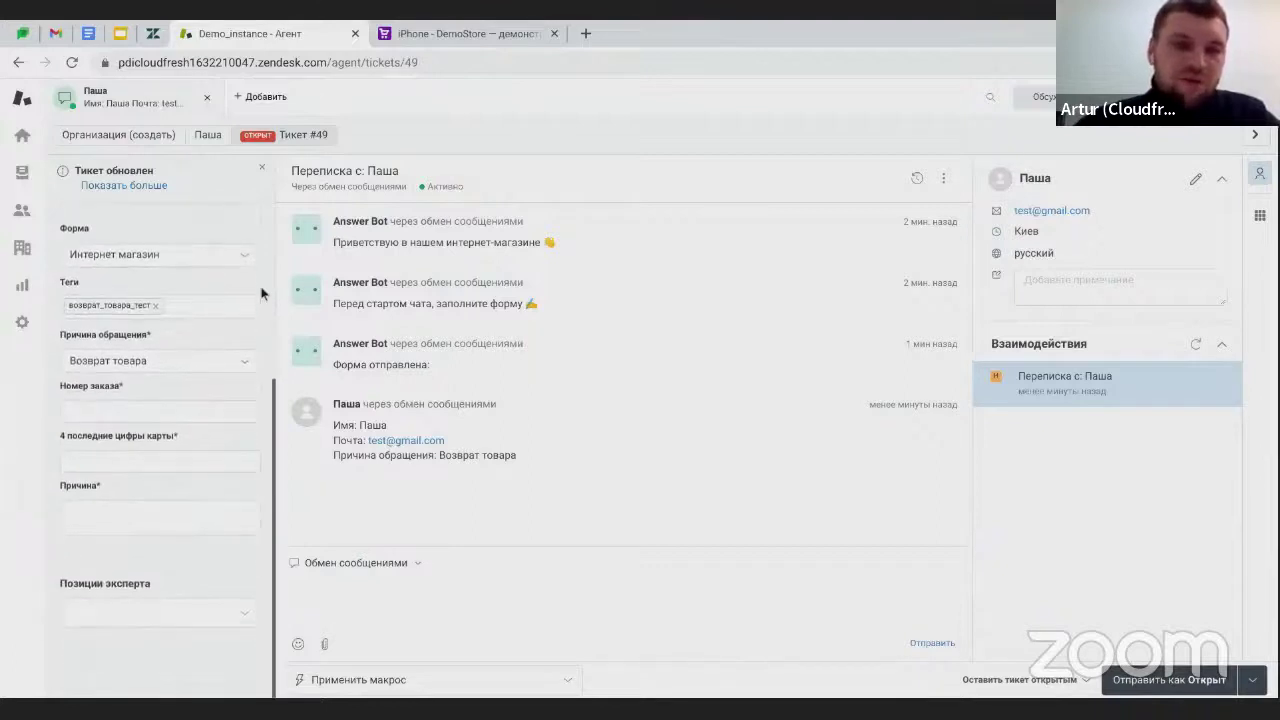
scroll(262, 292, "up", 2)
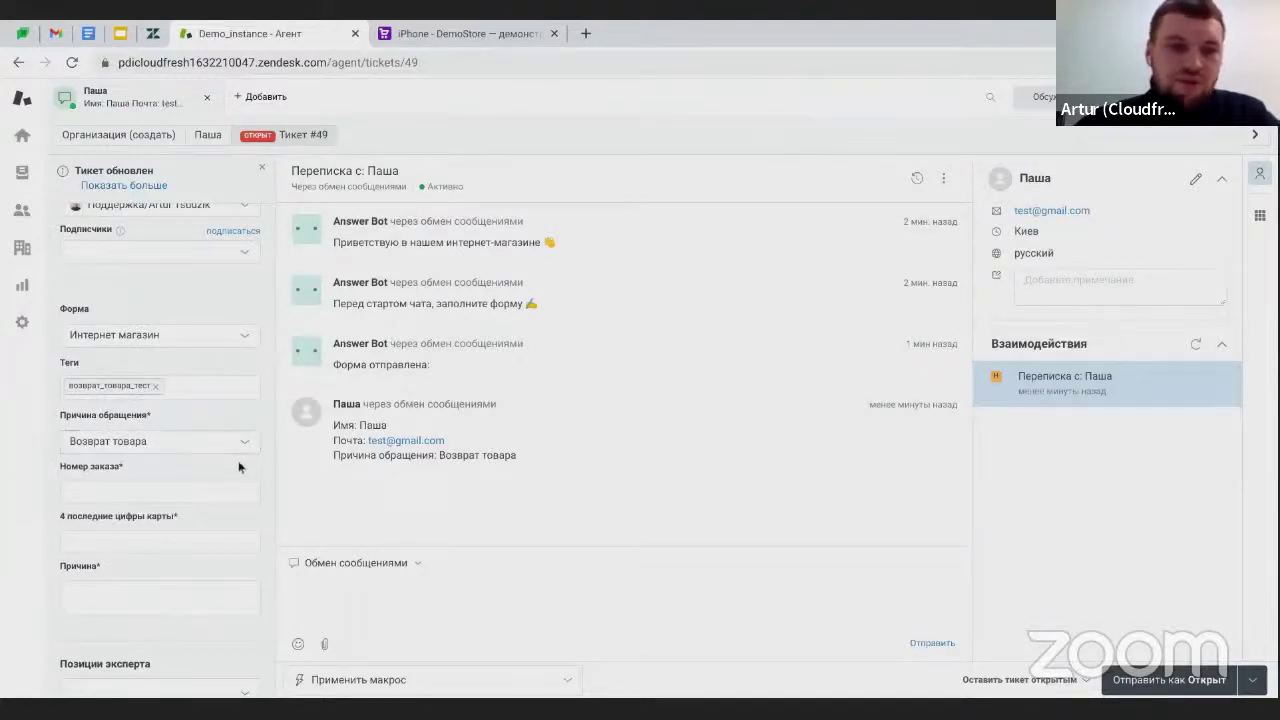
scroll(230, 458, "down", 1)
left_click(211, 428)
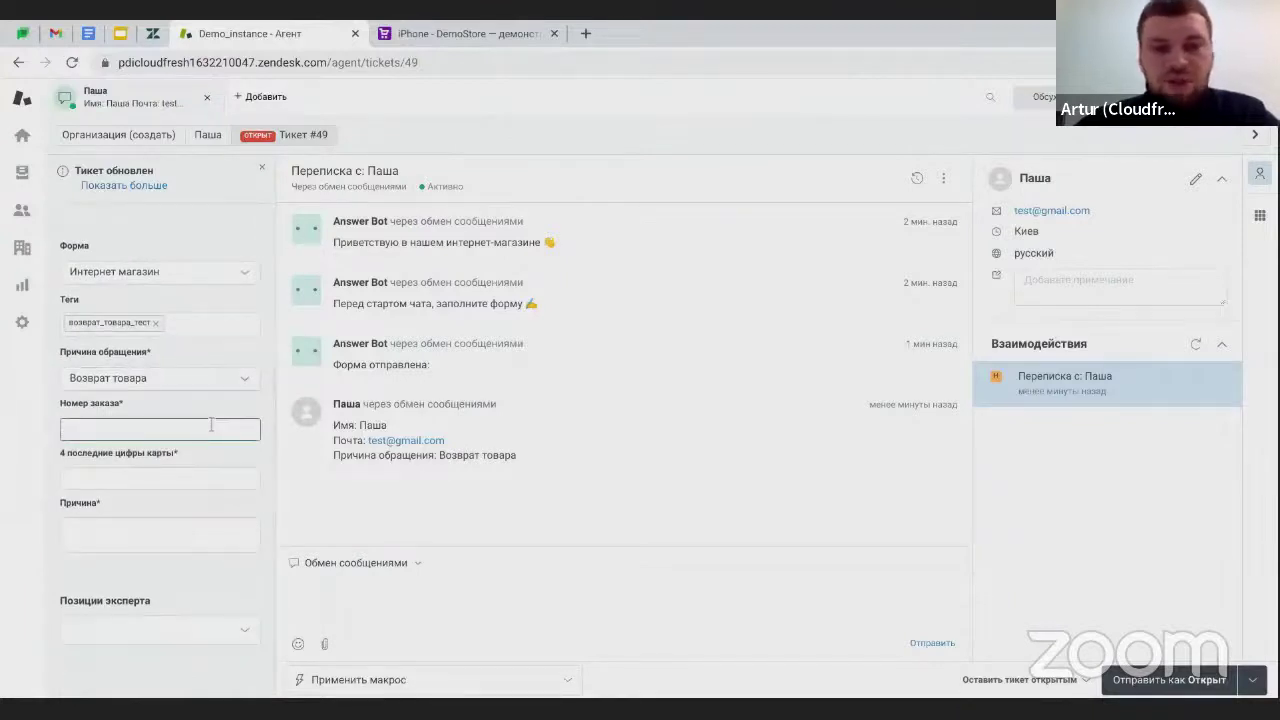
left_click(130, 428)
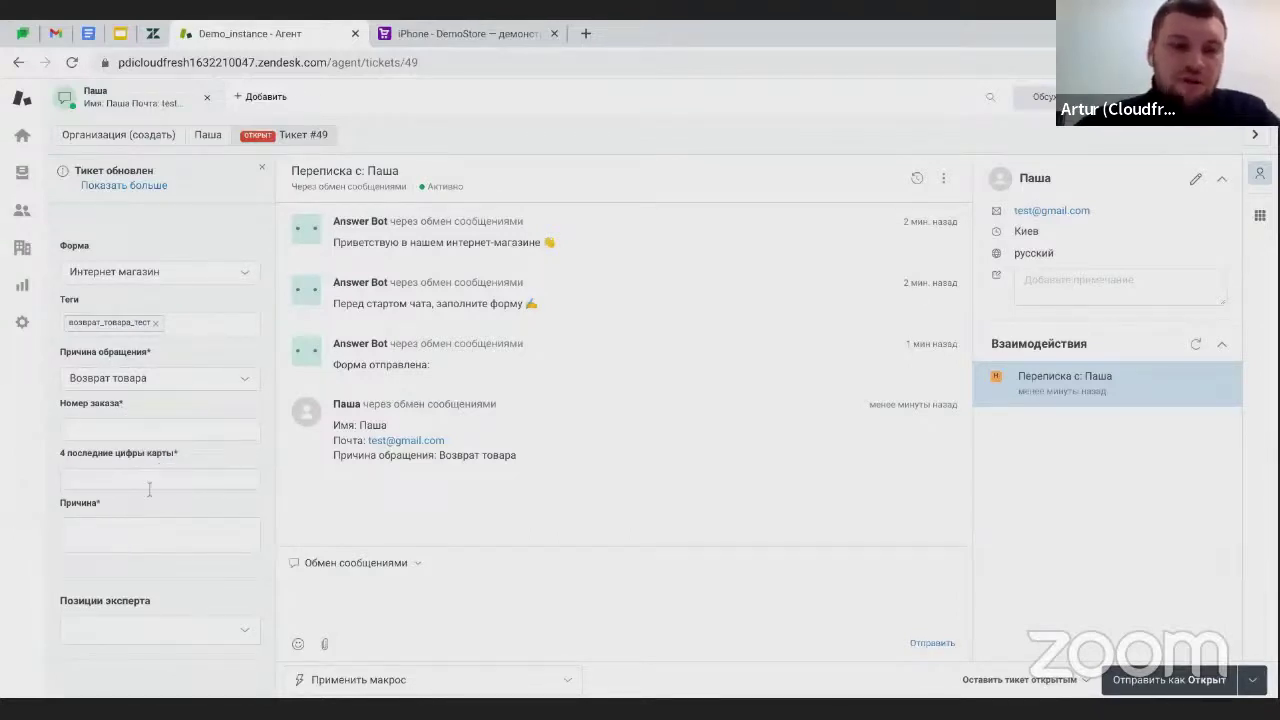
Set the ticket's contact reason to Благодарность and inspect the Суть field of that form.
left_click(200, 385)
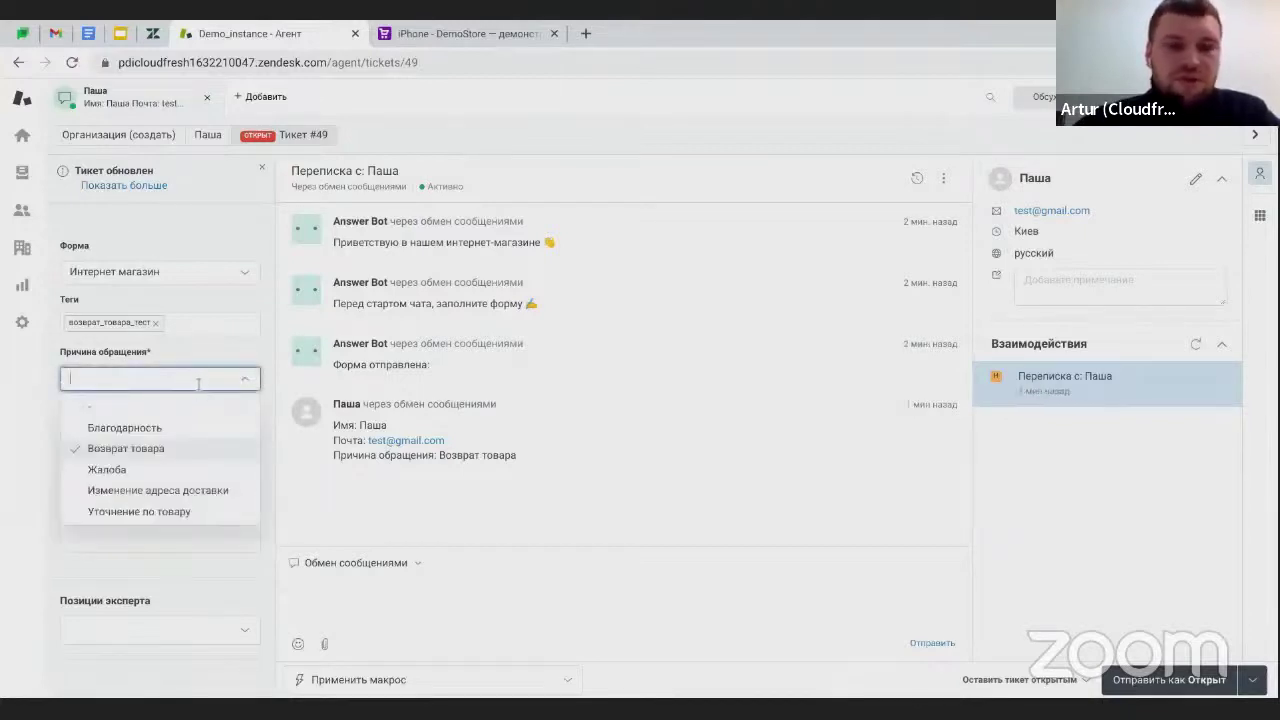
left_click(183, 432)
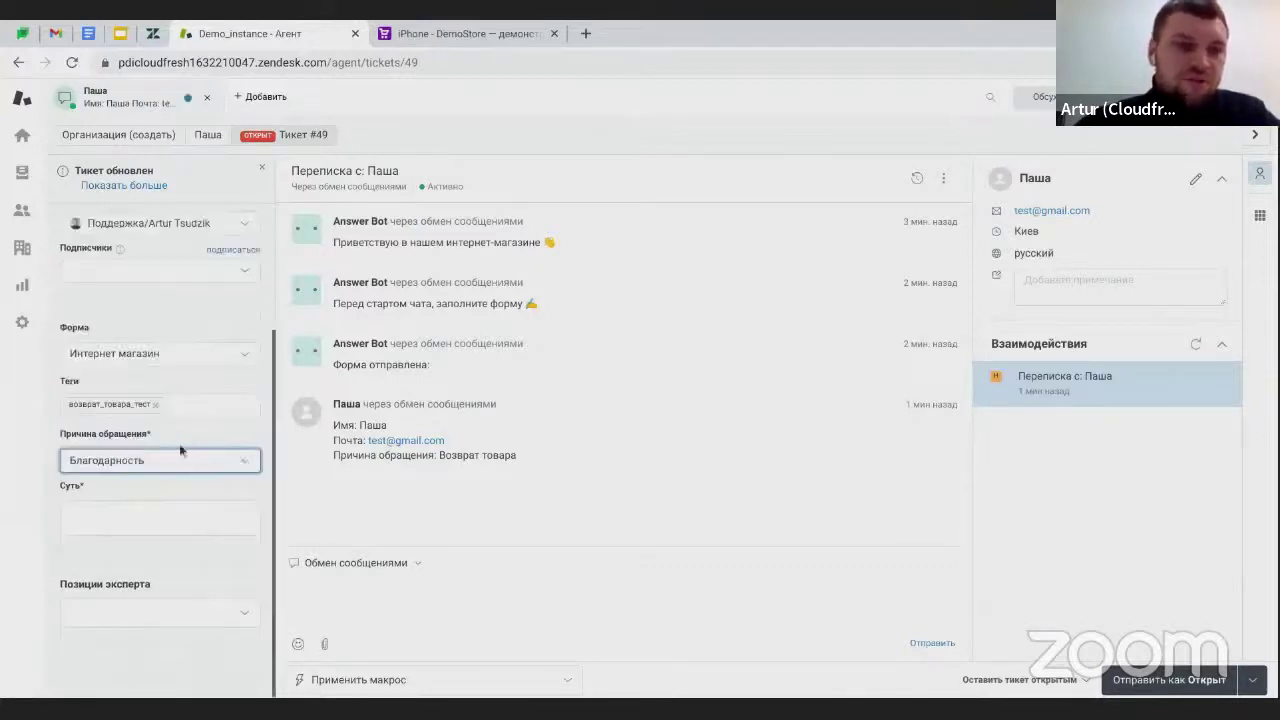
left_click(130, 511)
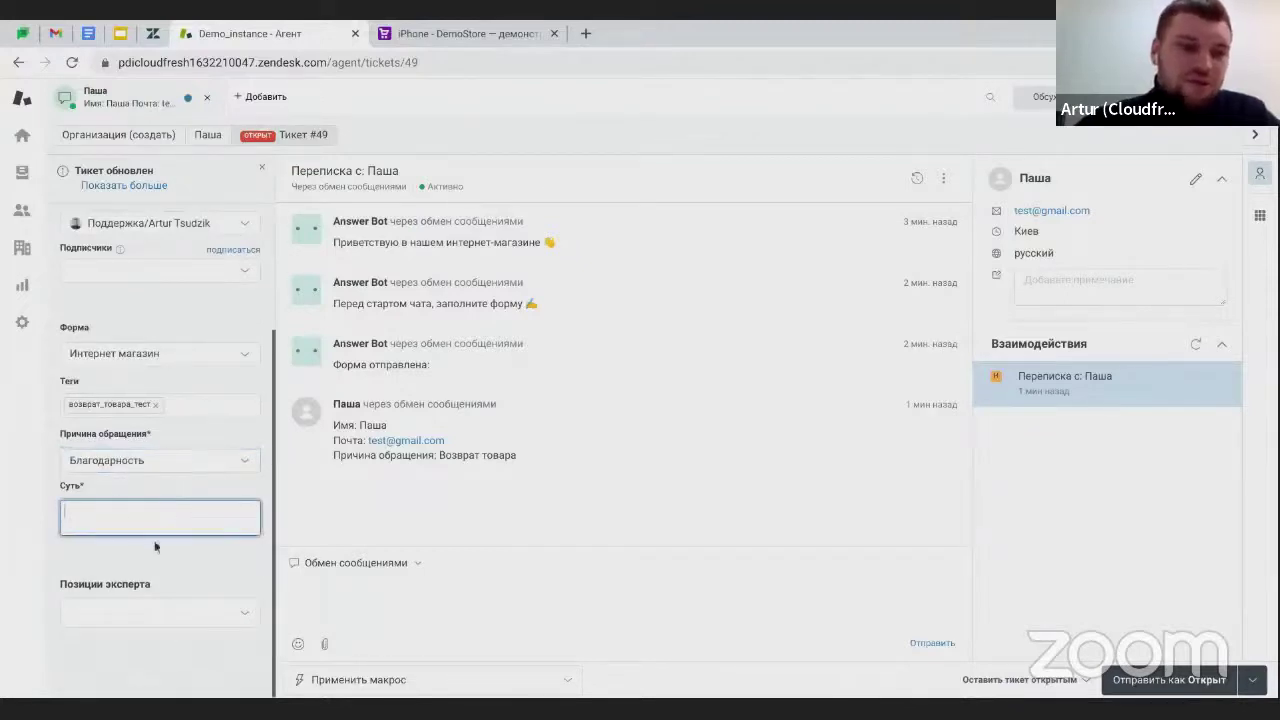
Set the contact reason to Изменение адреса доставки to view its fields, and restore it to Возврат товара.
left_click(195, 466)
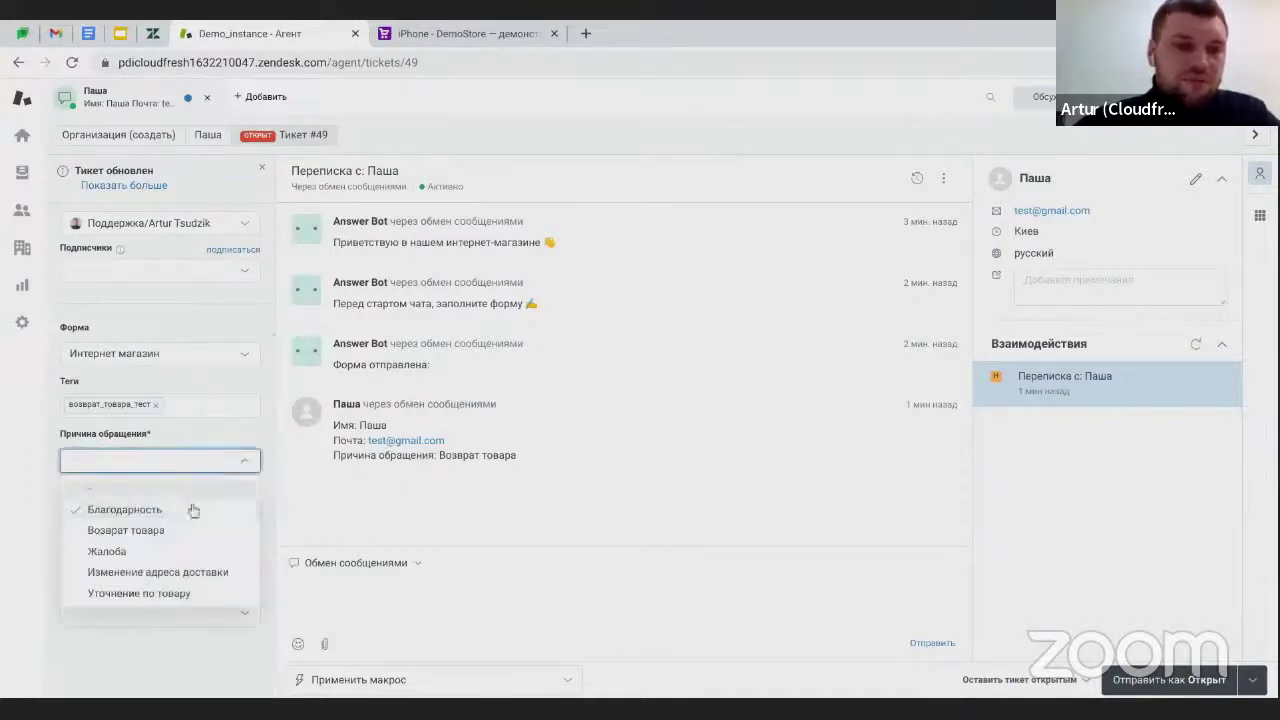
left_click(202, 572)
scroll(185, 520, "down", 1)
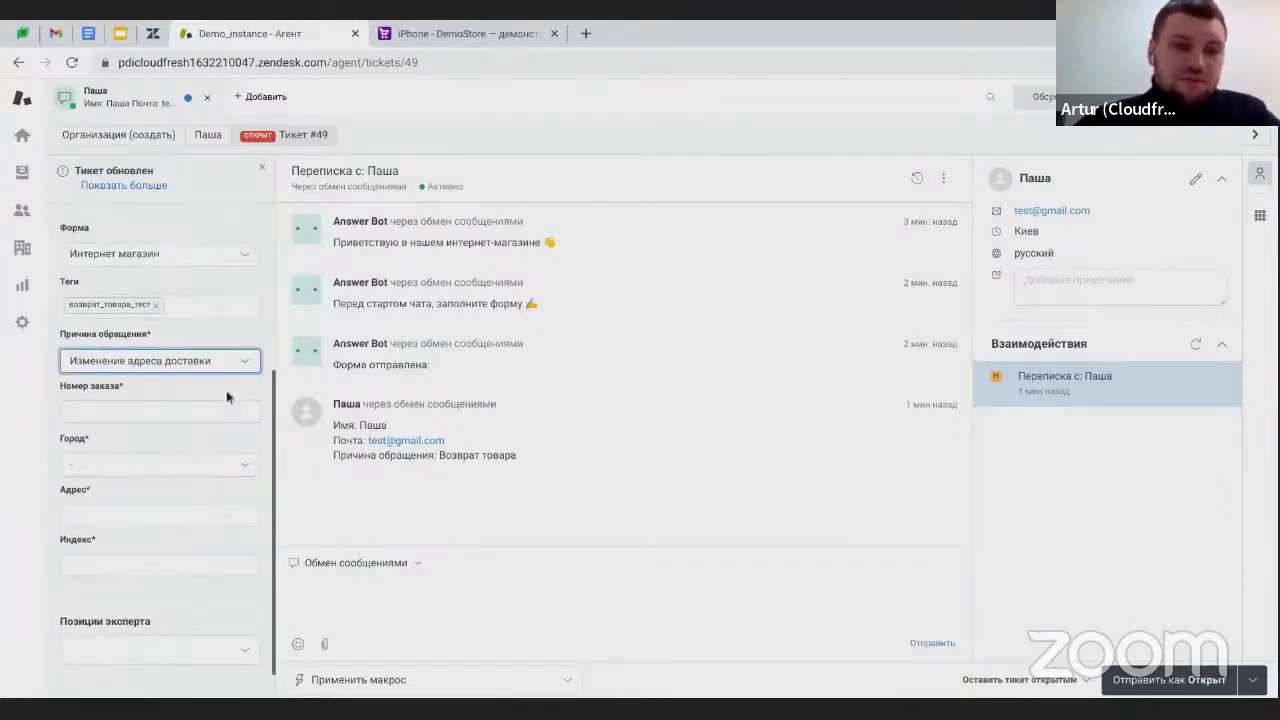
left_click(239, 366)
left_click(190, 433)
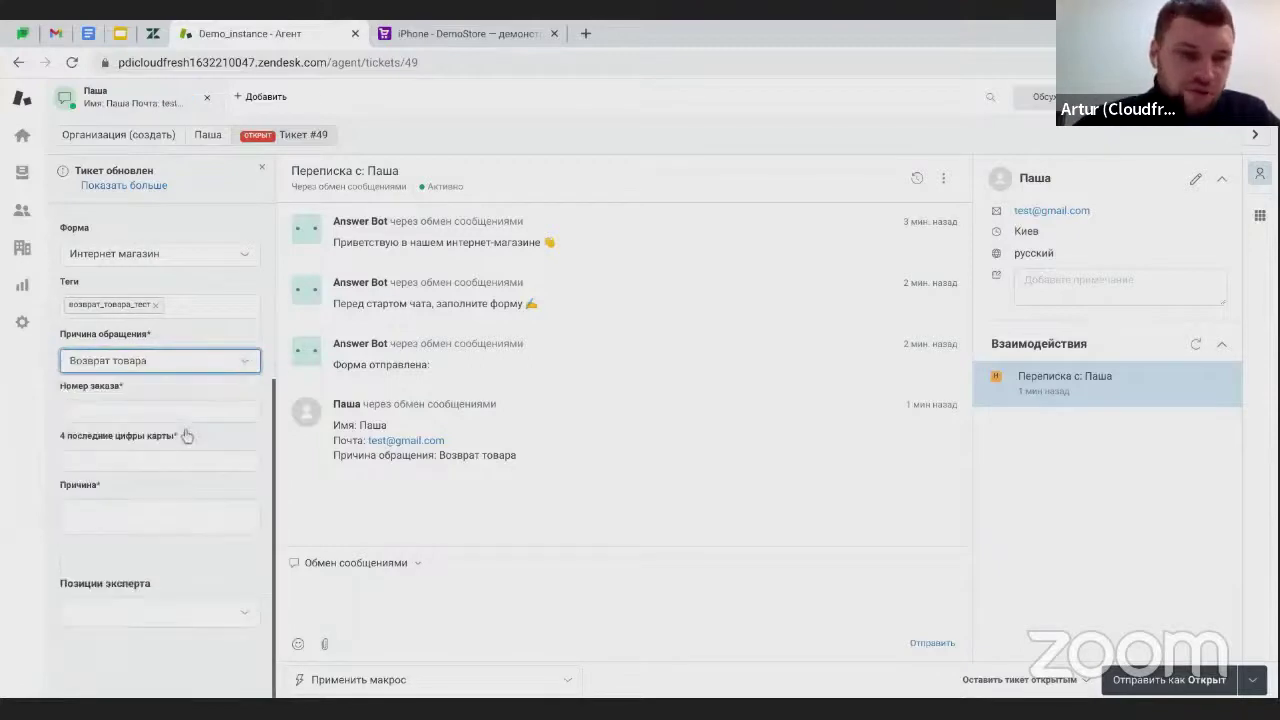
Insert the /приветствие quick reply into the chat message and check the filled-in customer and agent names.
left_click(423, 583)
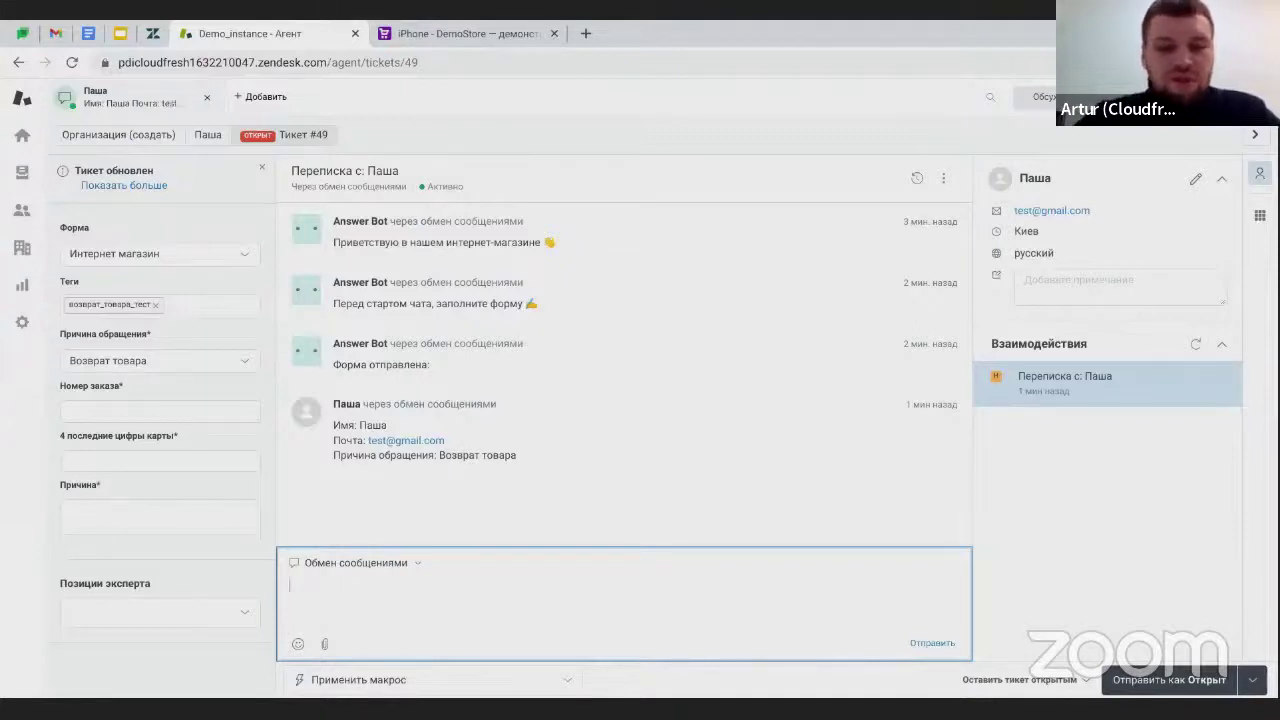
type("/")
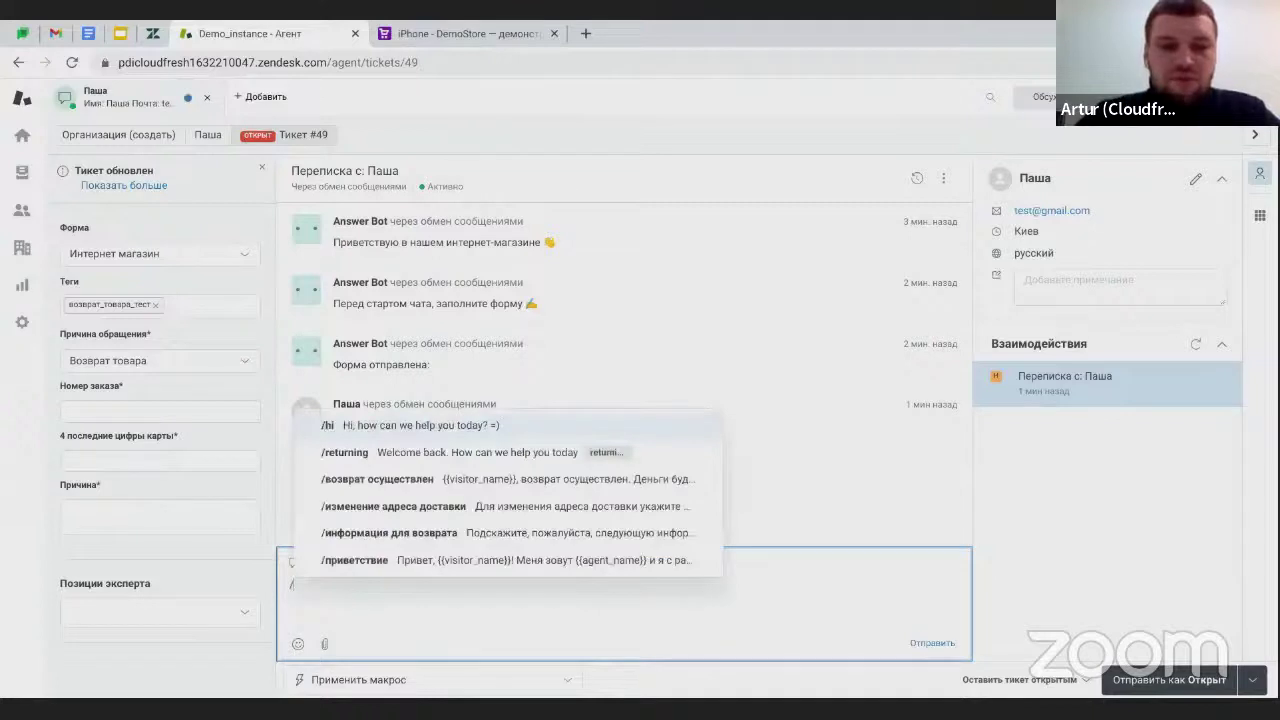
type("при")
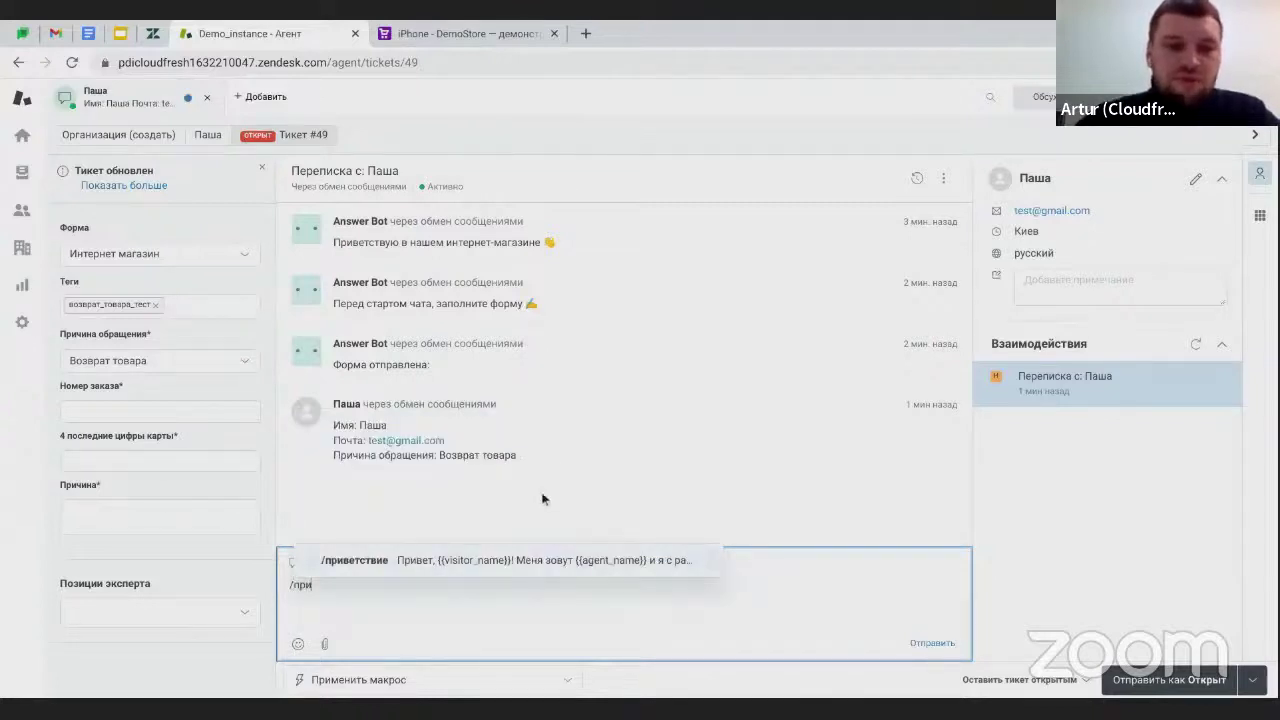
left_click(476, 564)
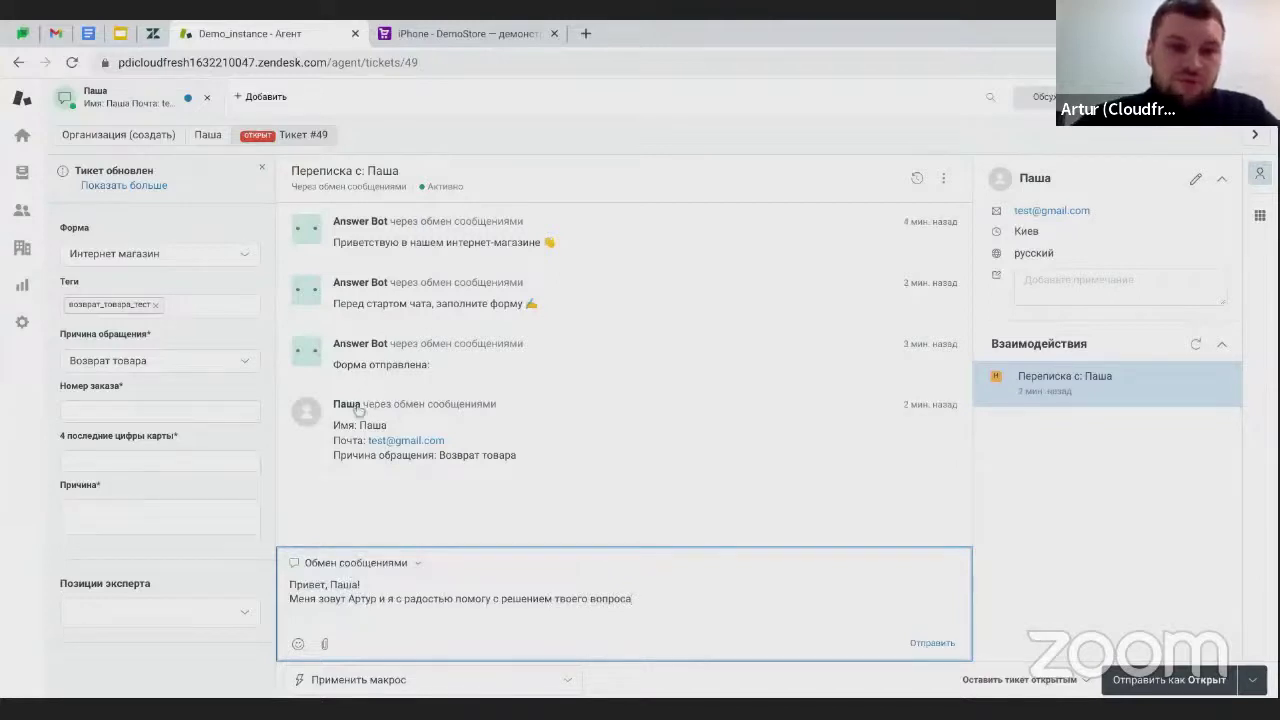
double_click(338, 584)
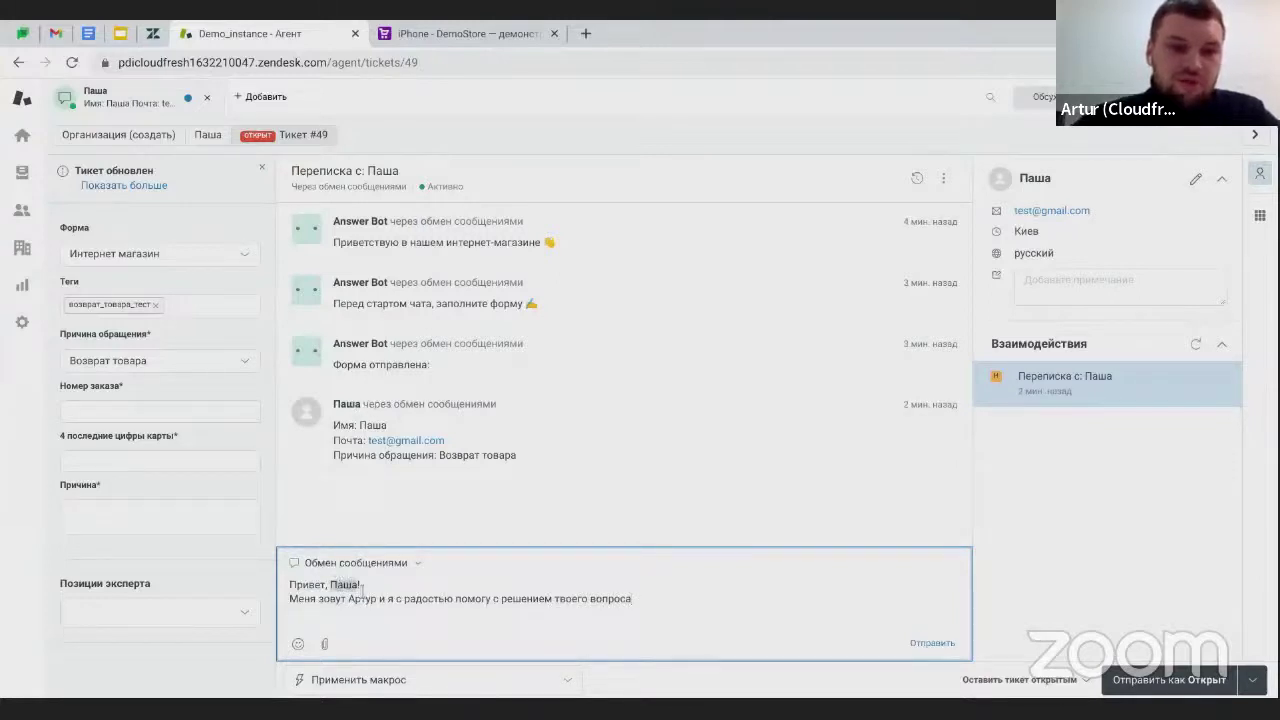
left_click(362, 588)
double_click(361, 599)
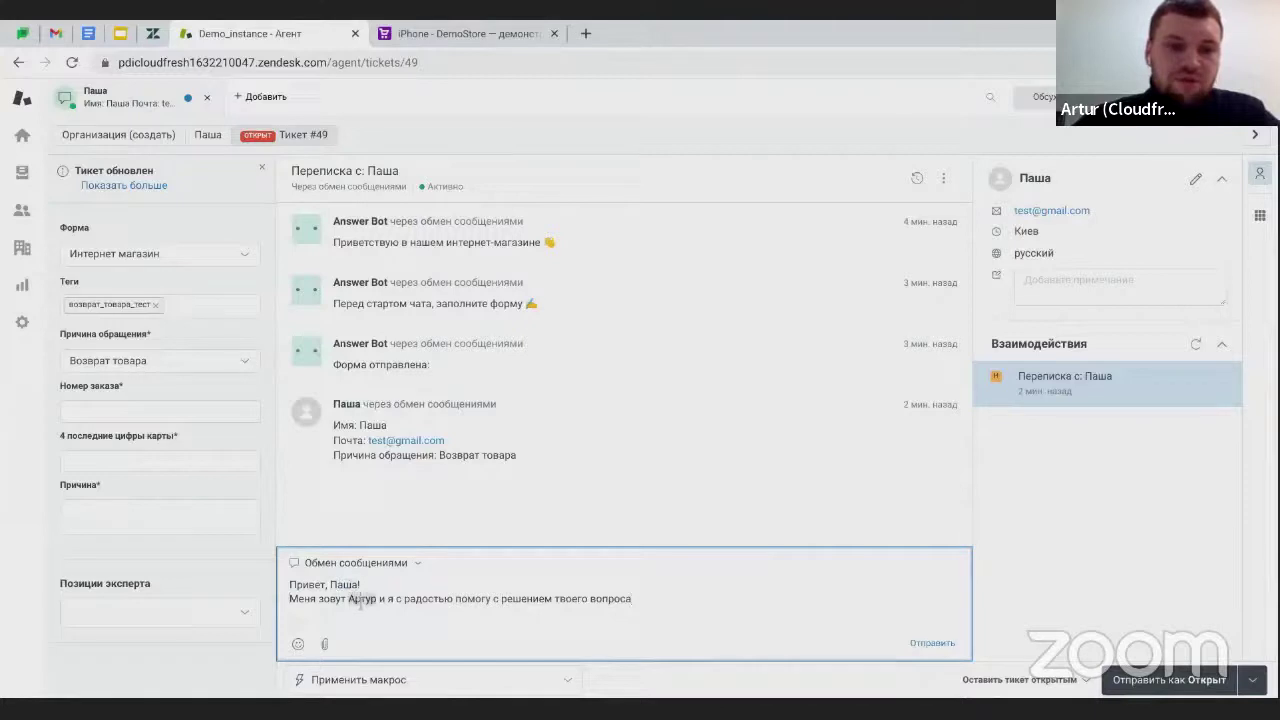
Send the prepared greeting to the customer and check the contact reason in their submitted form.
left_click(407, 598)
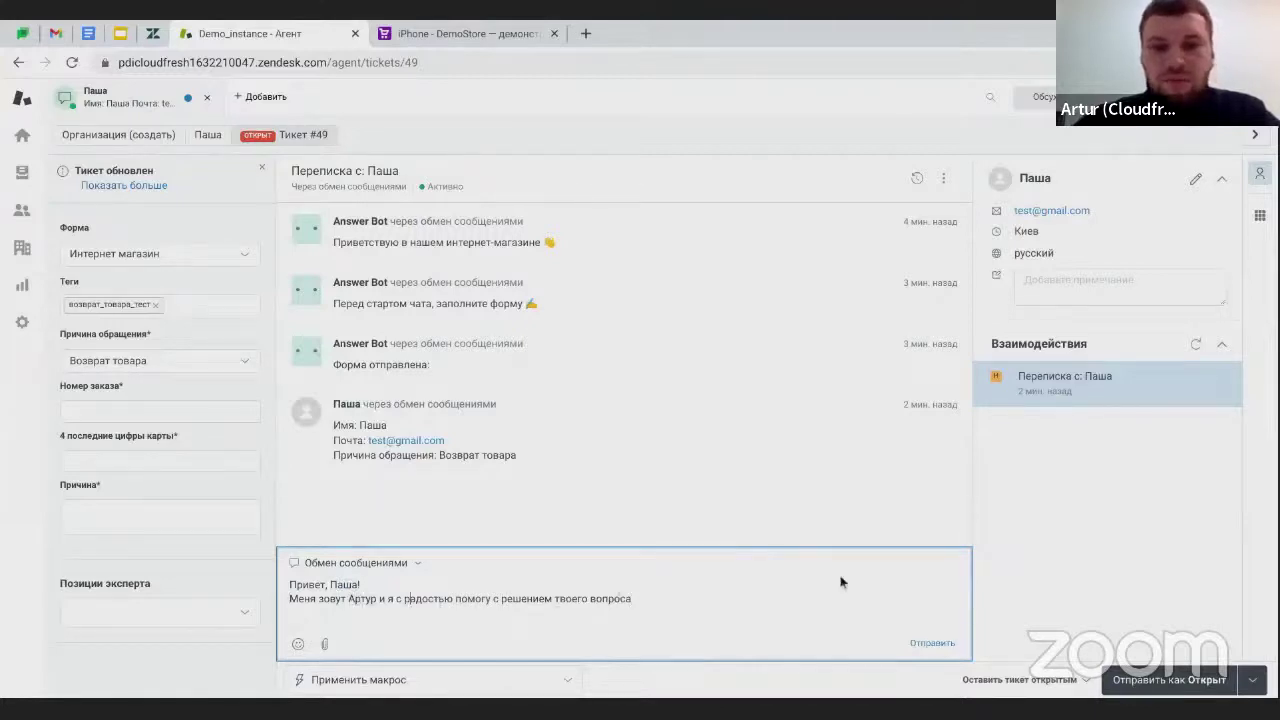
left_click(930, 643)
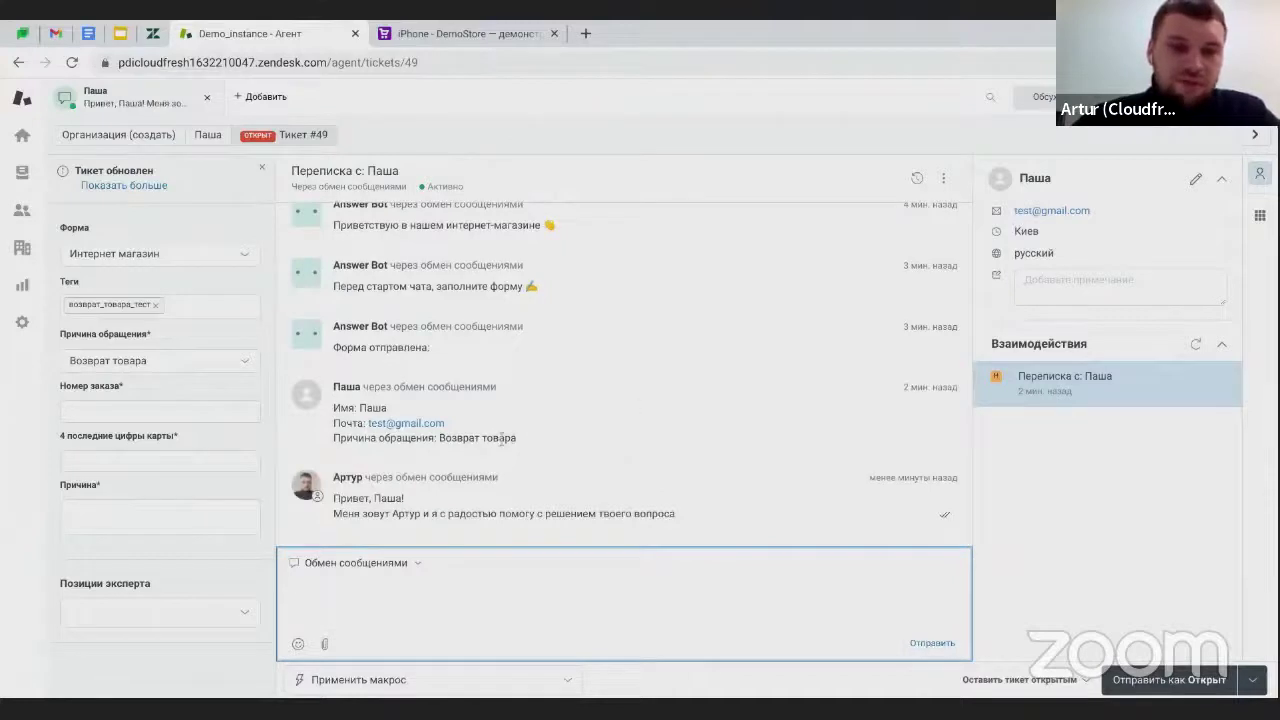
left_click(530, 438)
triple_click(528, 440)
left_click(525, 443)
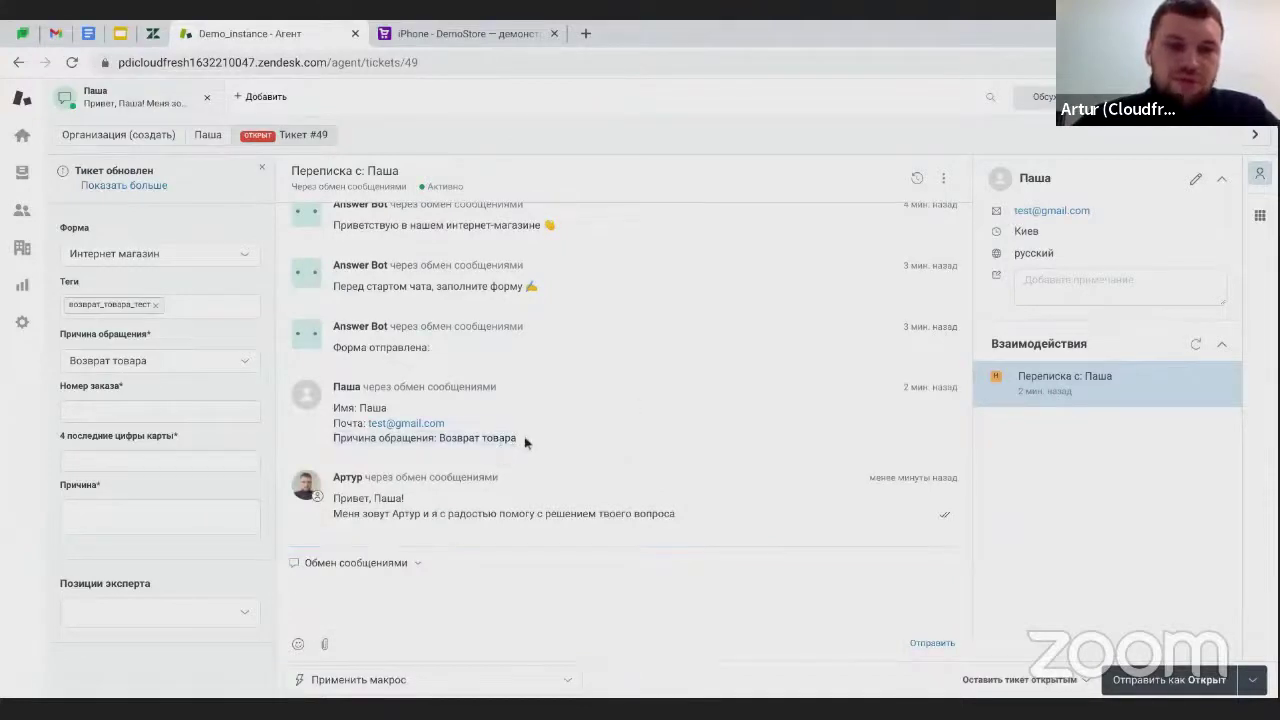
Insert the /информация для возврата quick reply into the chat message and send it to the customer.
left_click(515, 601)
type("/")
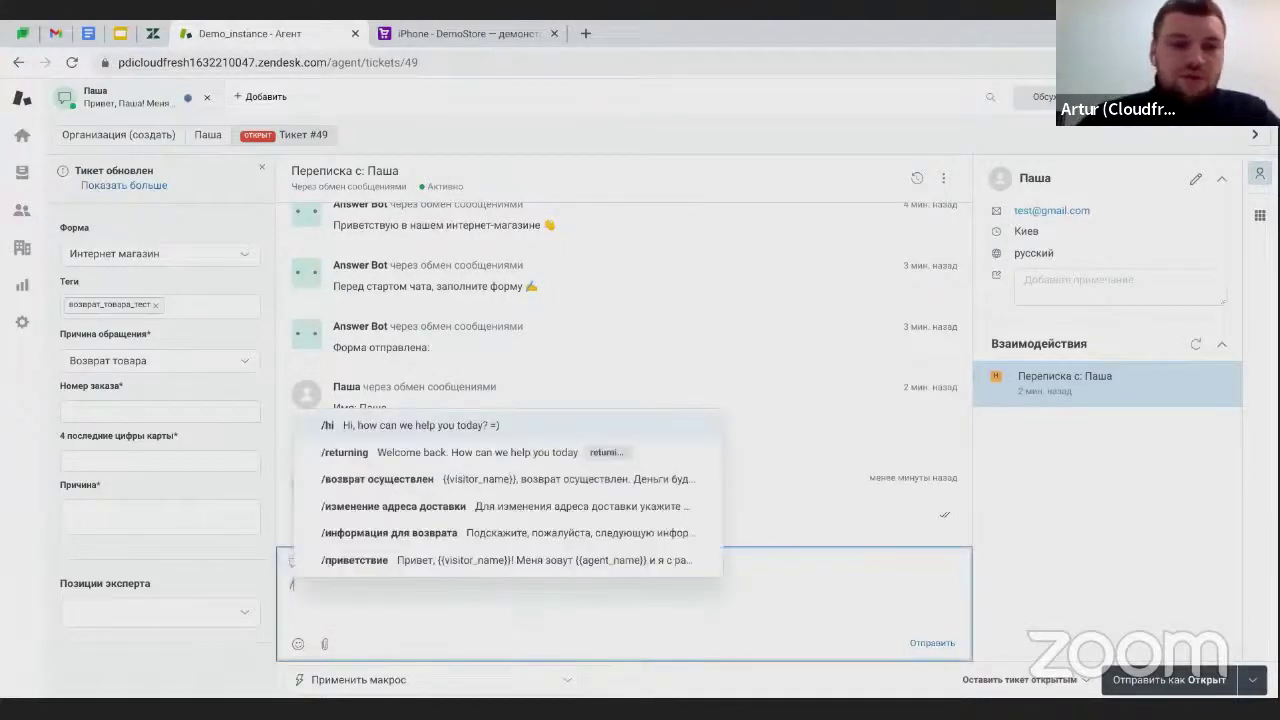
left_click(537, 536)
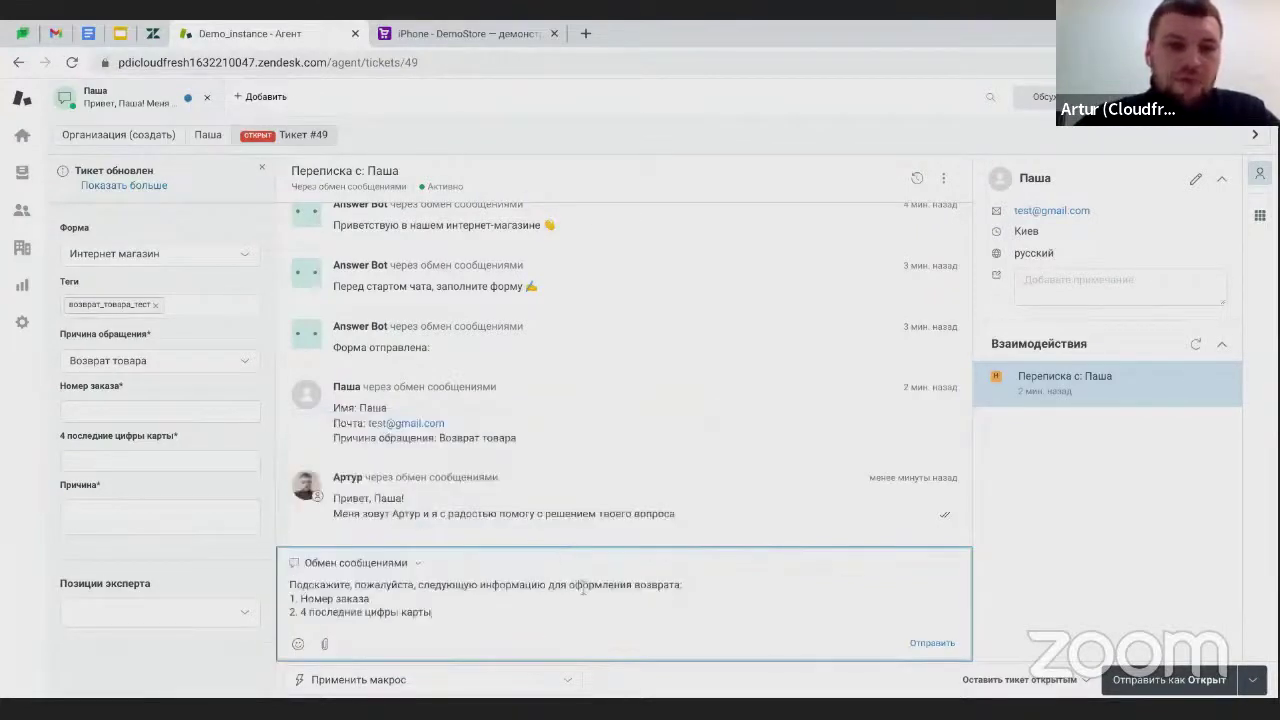
key("Return")
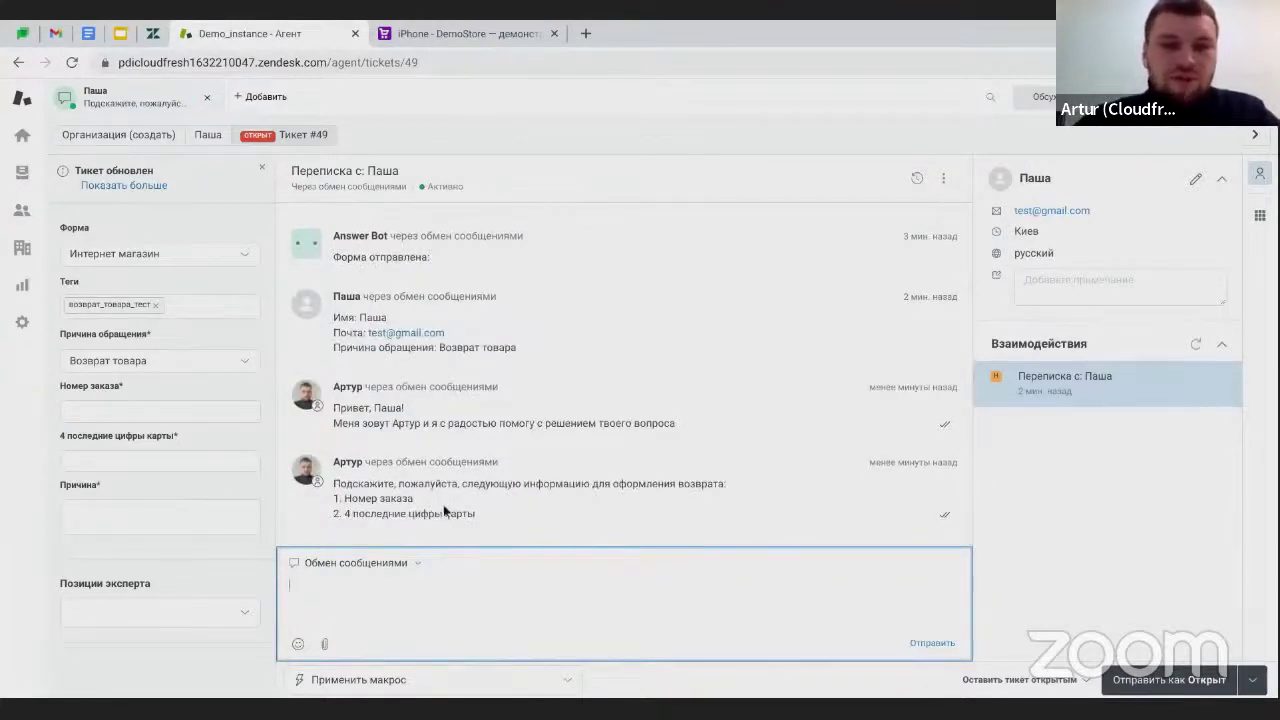
Switch to the DemoStore page and draft the customer's chat reply with "Привет." and the order number as item 1.
left_click(430, 34)
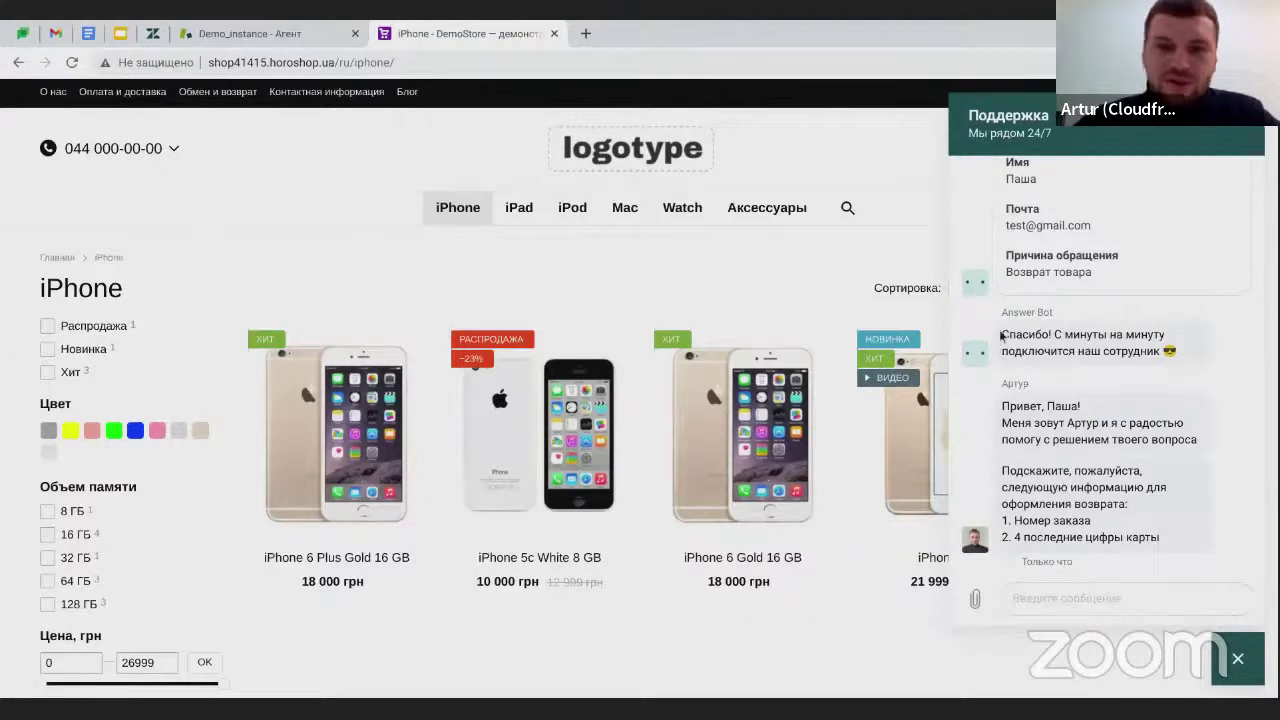
left_click(1050, 586)
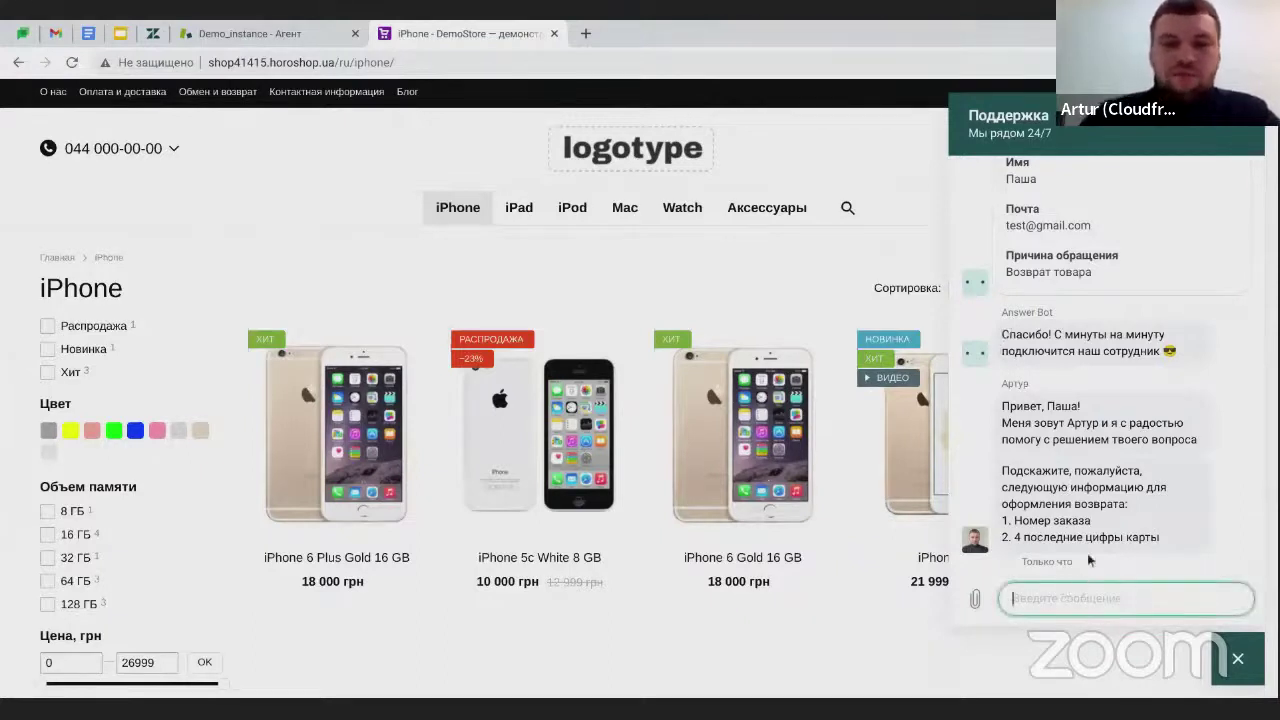
type("Привет")
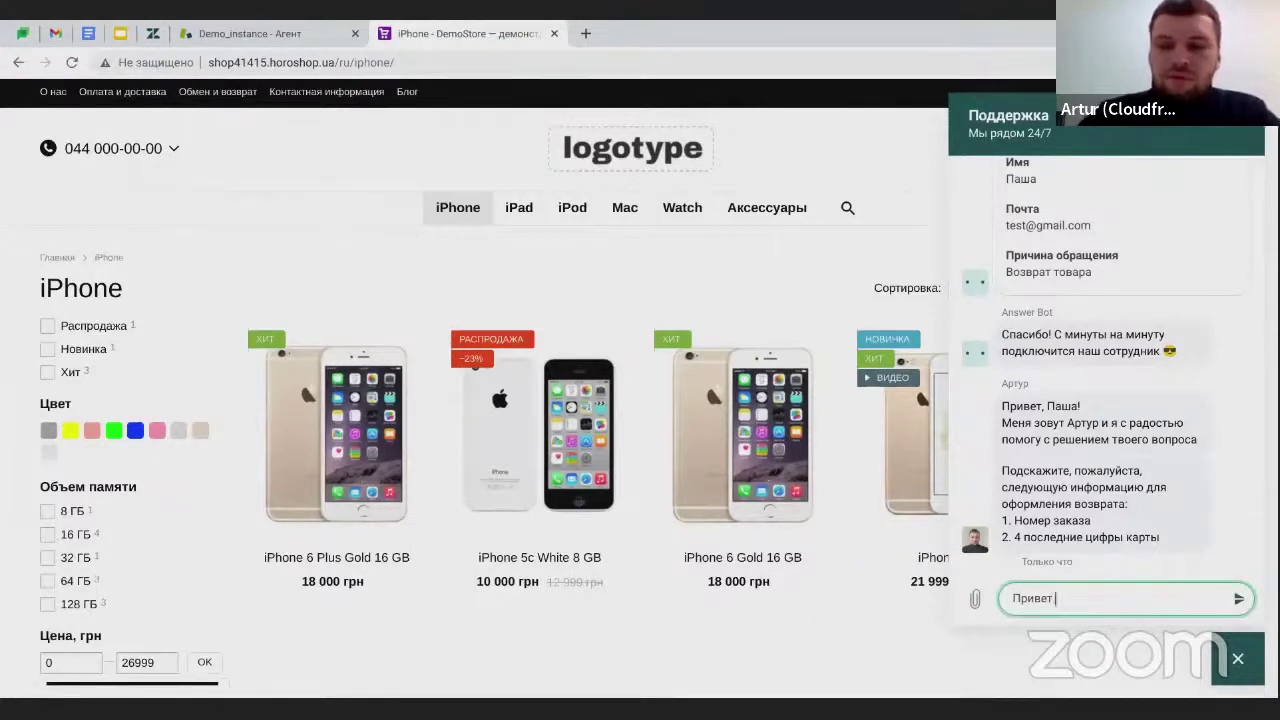
type(".")
key("shift+Return")
type("1ю")
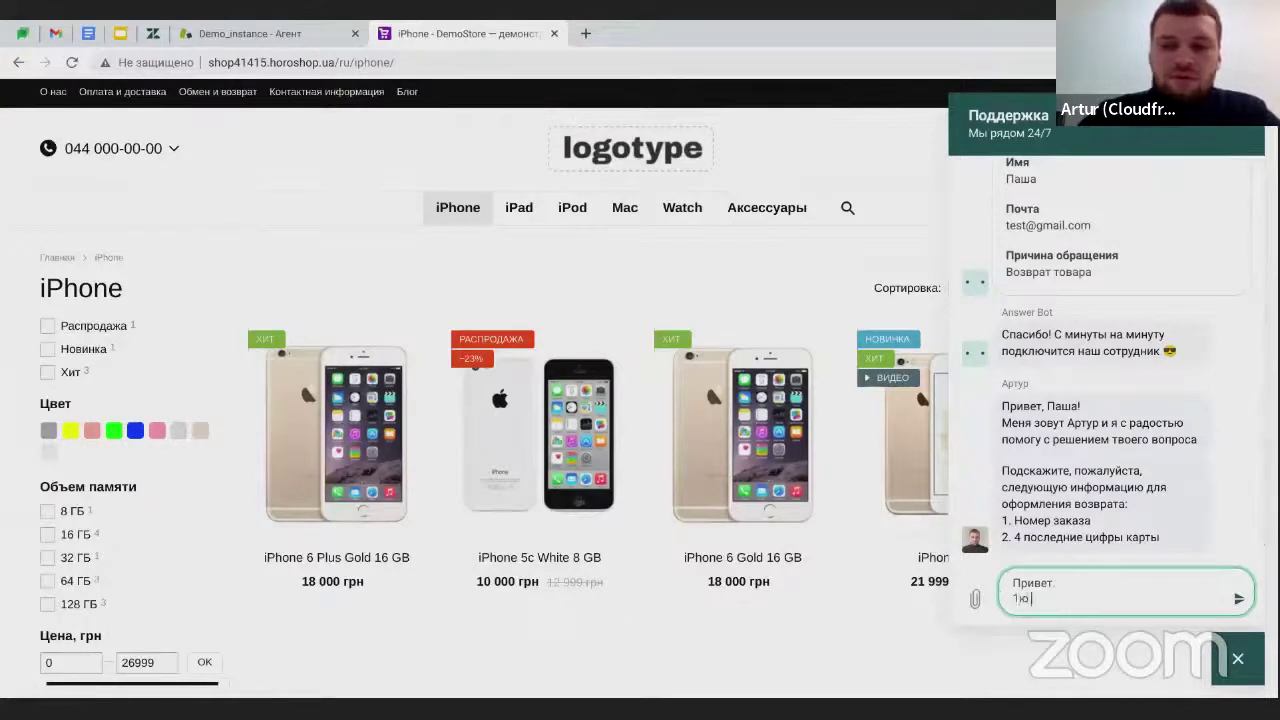
type(" 65466")
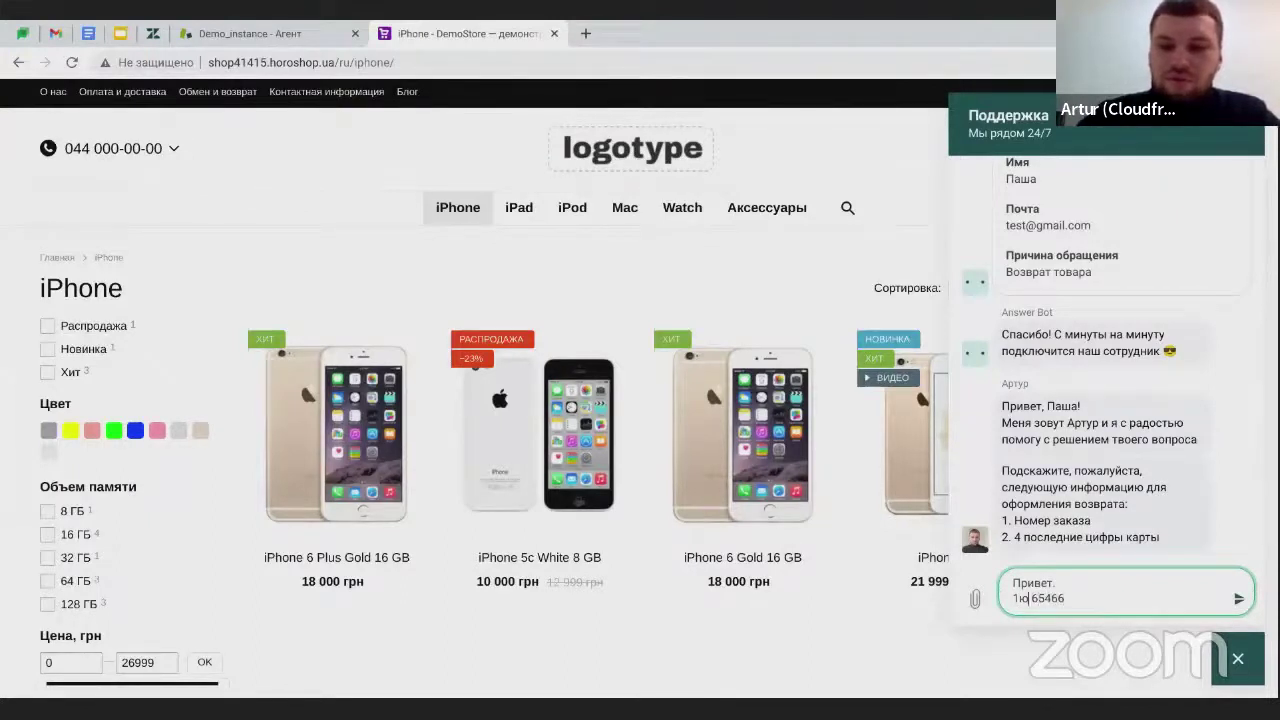
left_click(1030, 598)
key("BackSpace")
key("BackSpace")
Add the last four card digits as item 2 of the customer's reply and send it.
key("shift+Return")
type("2ю")
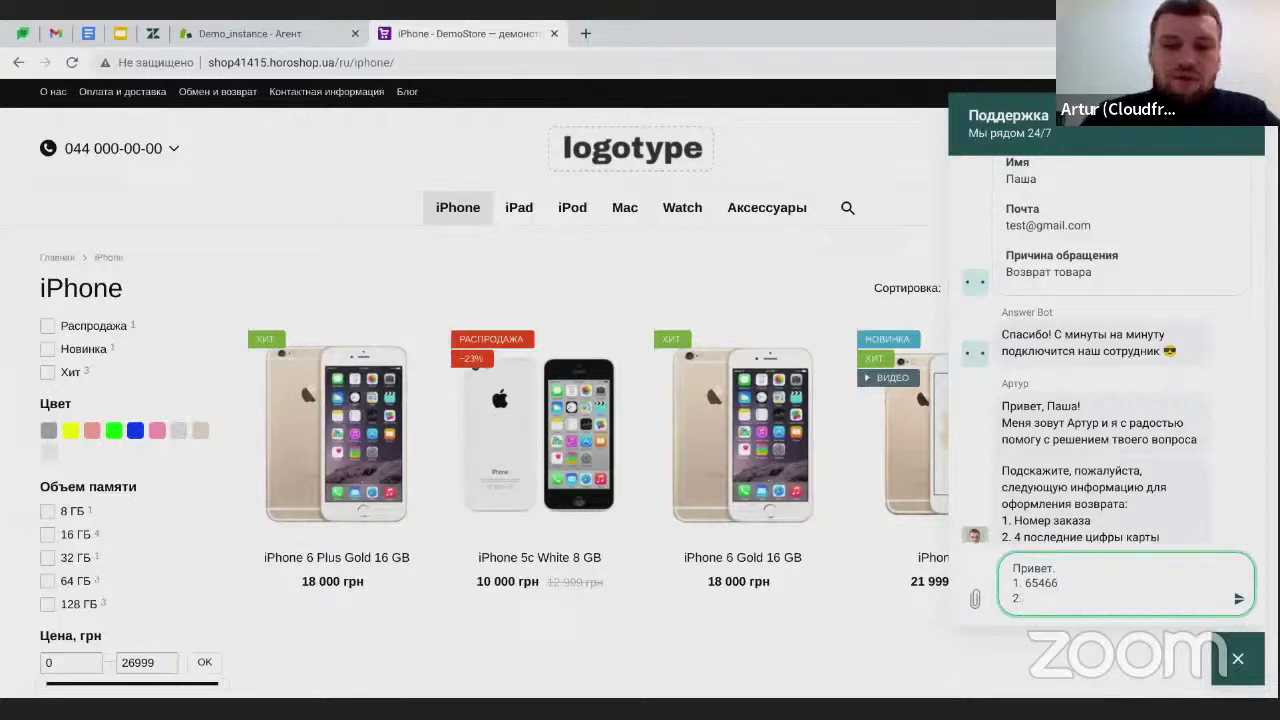
type(" 5435")
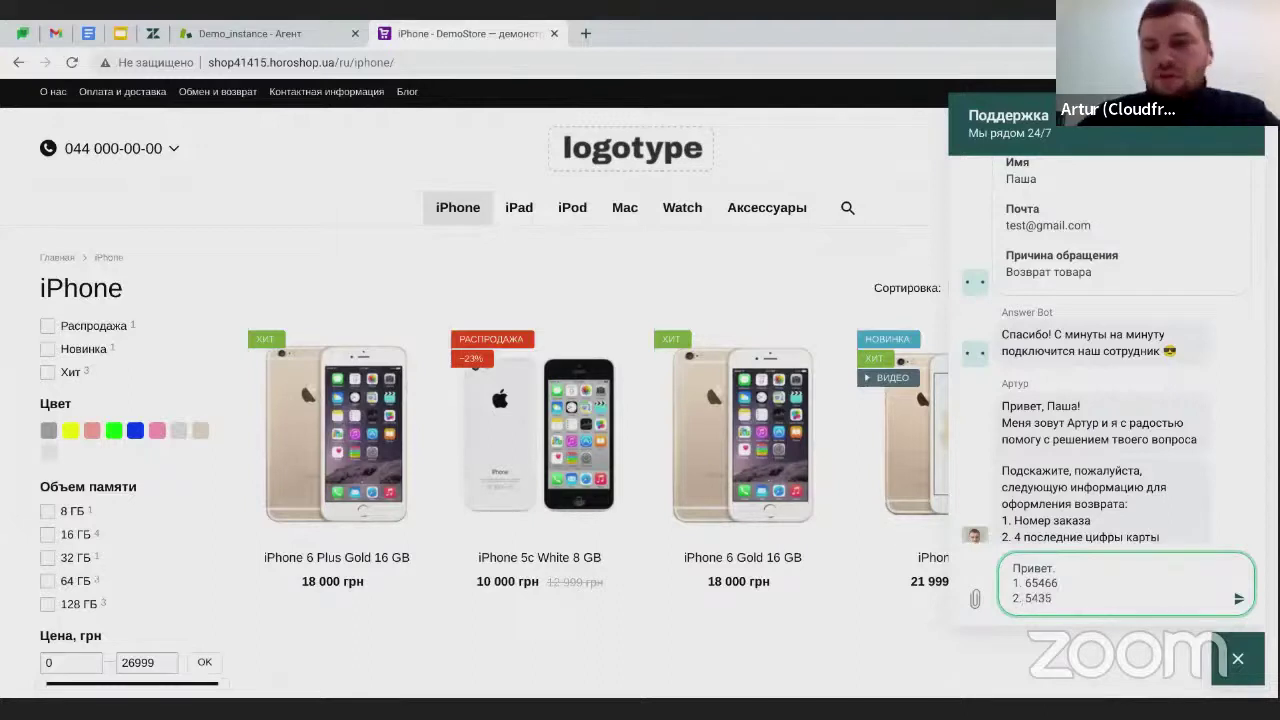
key("Return")
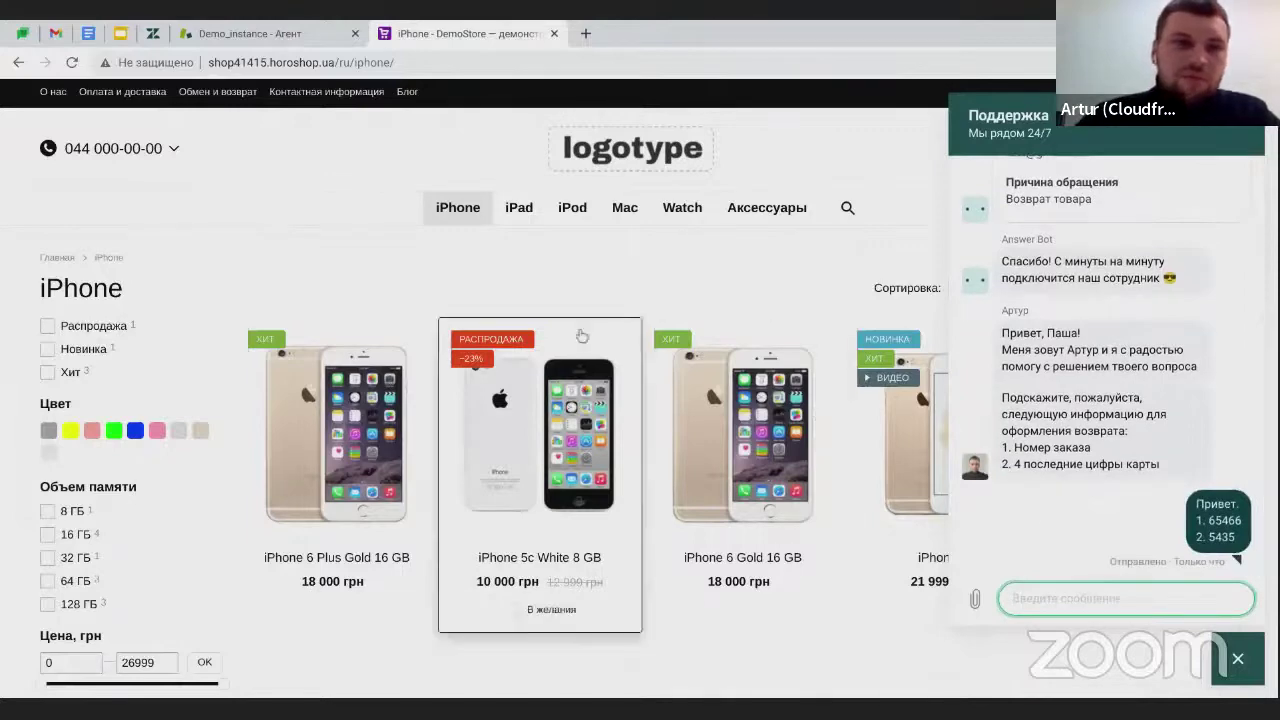
Switch to the Zendesk ticket and copy the order number and last four card digits from the chat into their form fields.
left_click(280, 37)
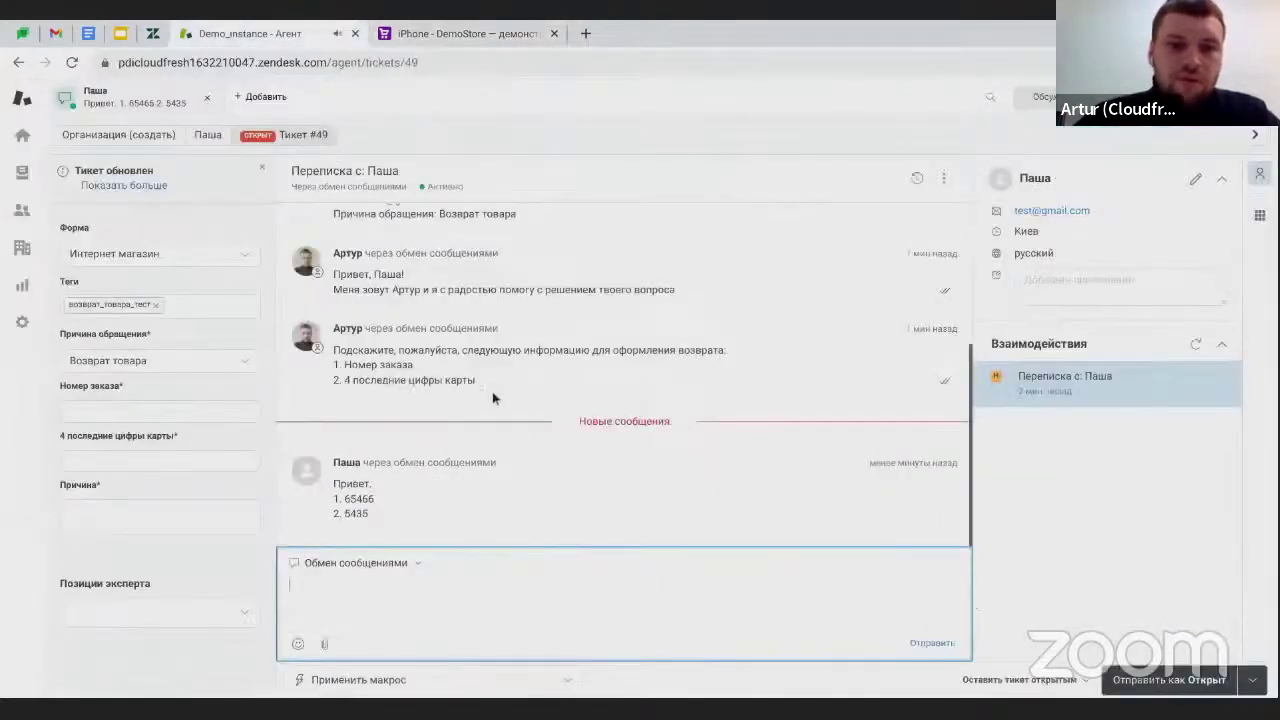
double_click(359, 498)
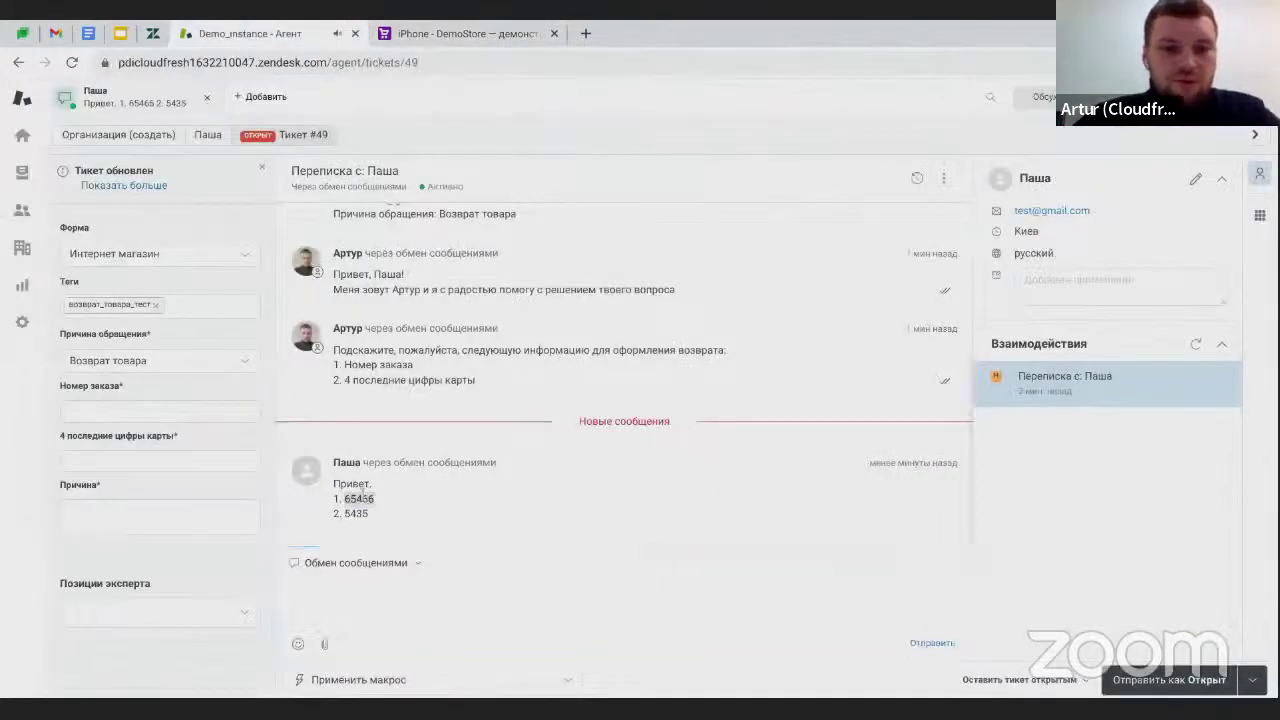
left_click(205, 417)
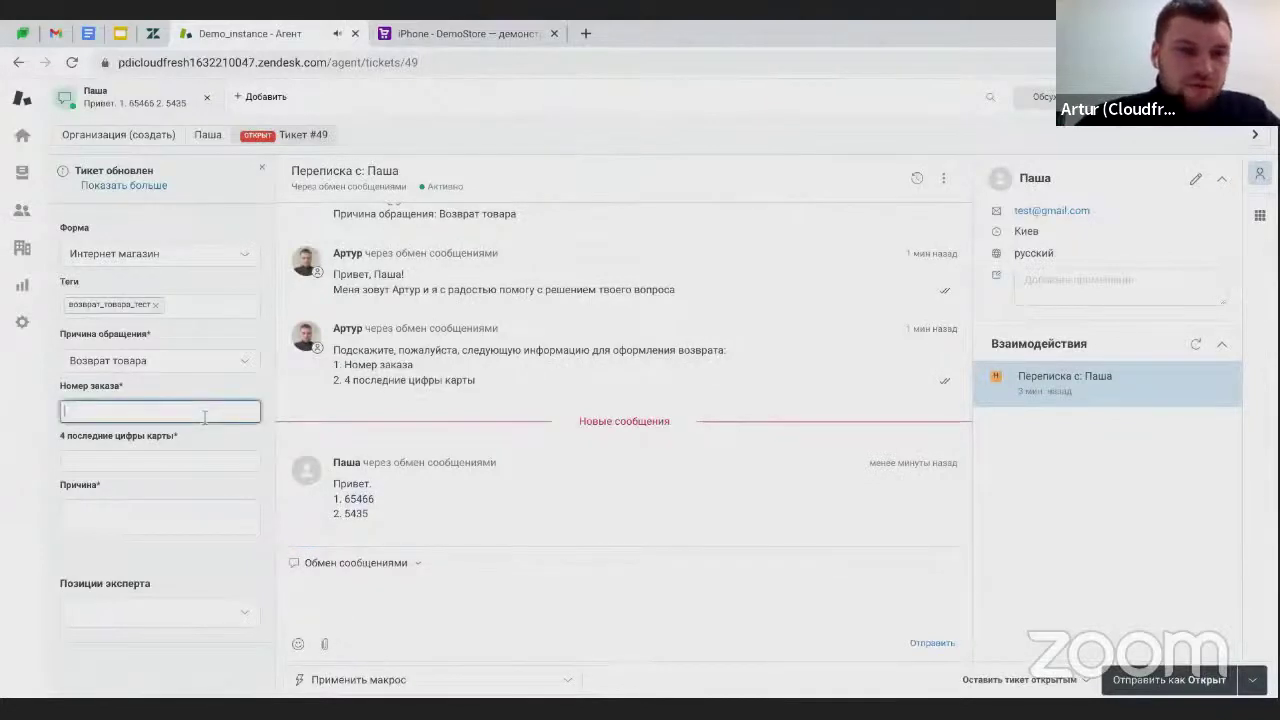
type("65466")
double_click(364, 513)
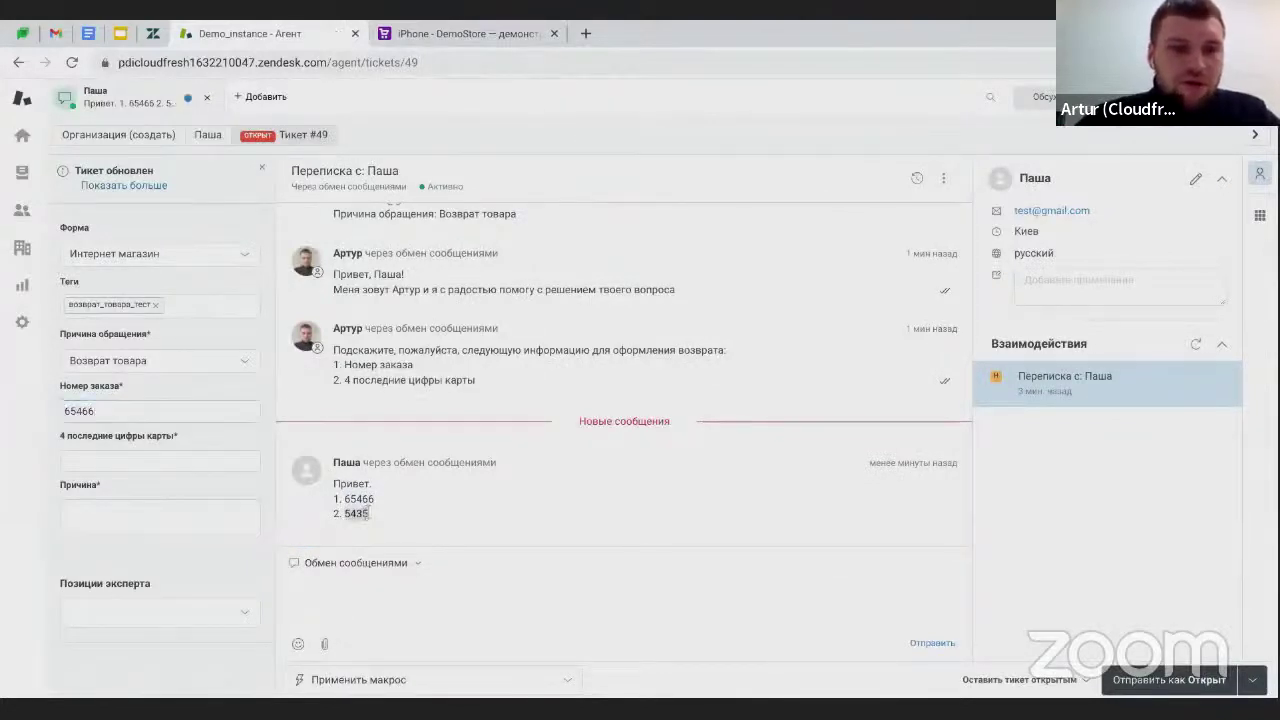
type("5435")
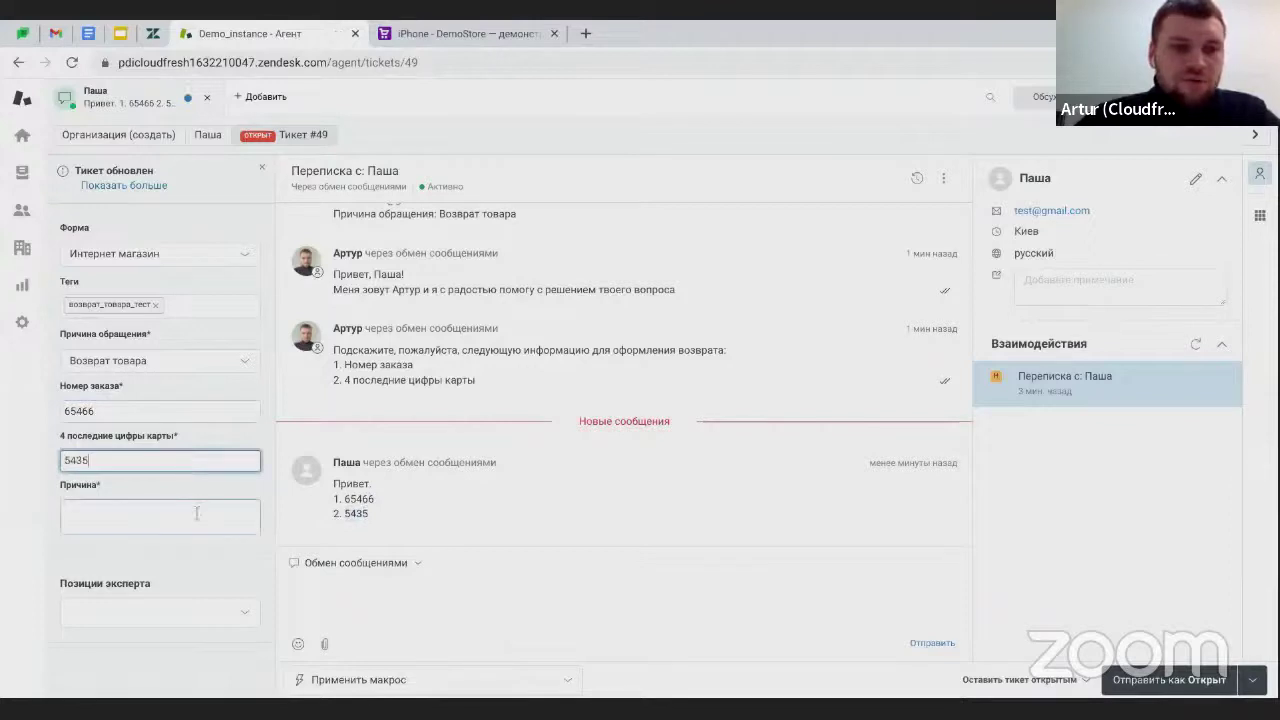
Fill in the ticket's Причина field with "Клиент передумал".
left_click(202, 512)
type("Передумал")
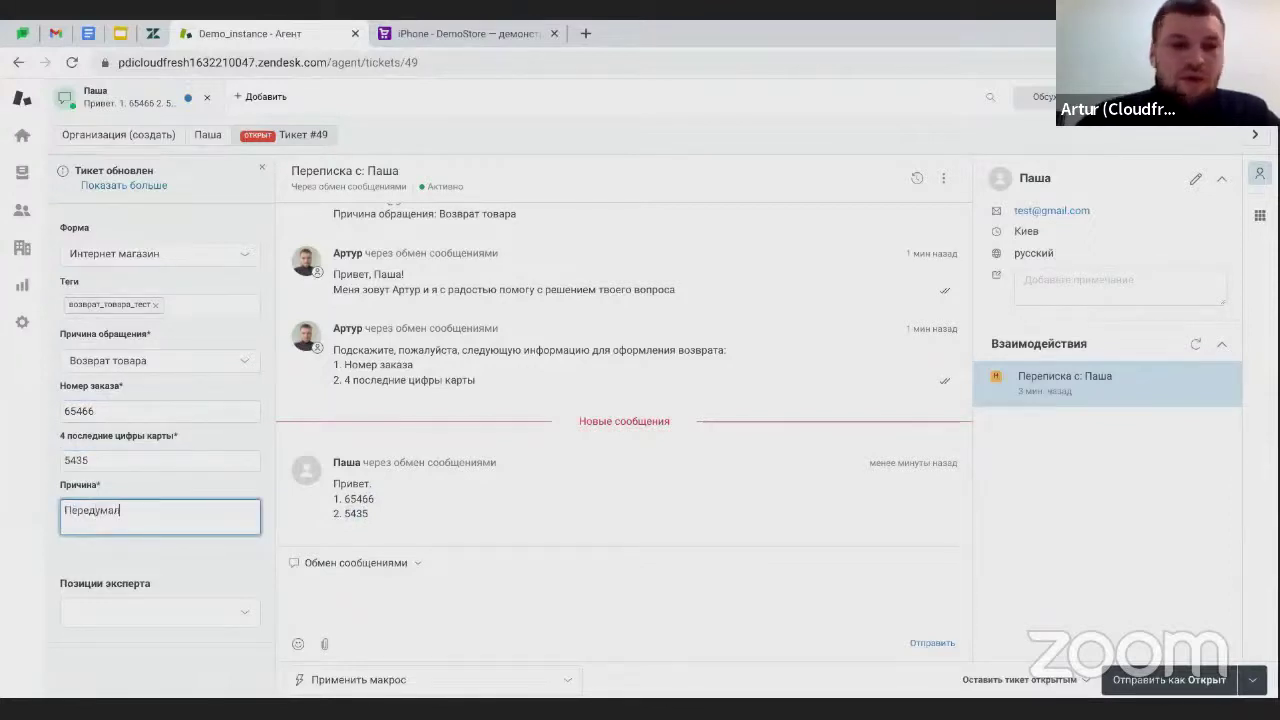
key("BackSpace")
type("Клиент п")
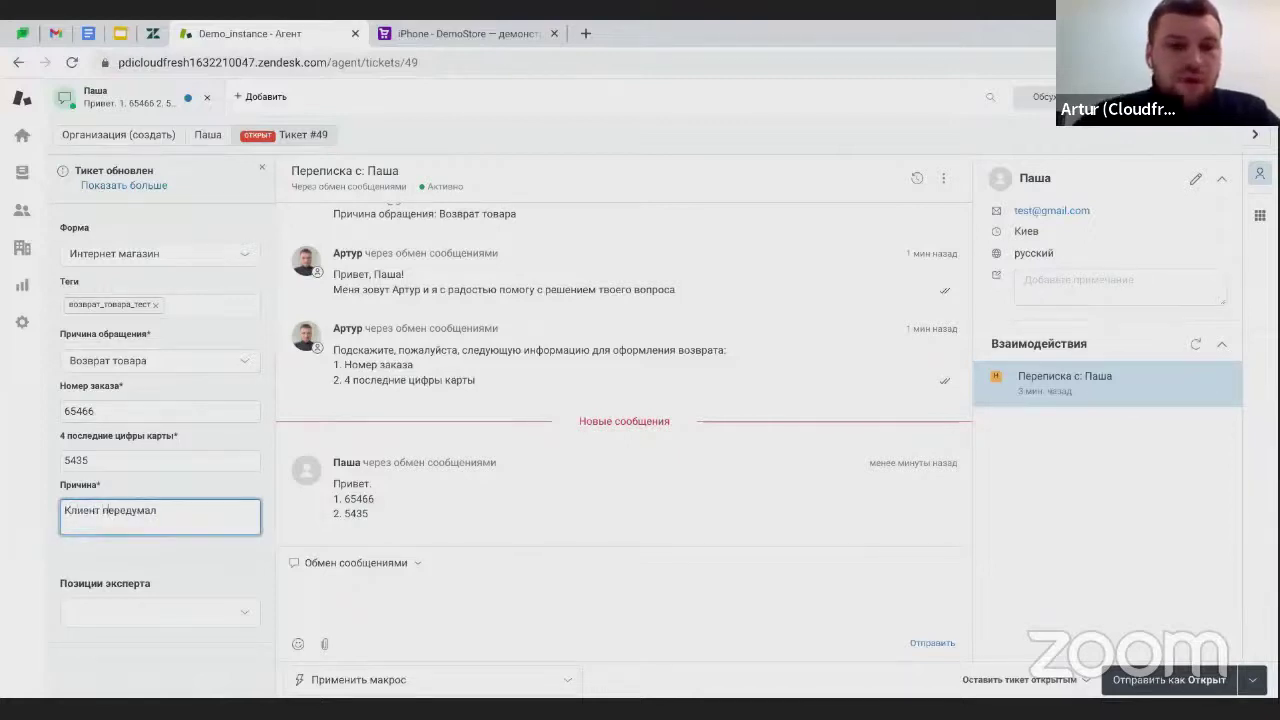
left_click(259, 483)
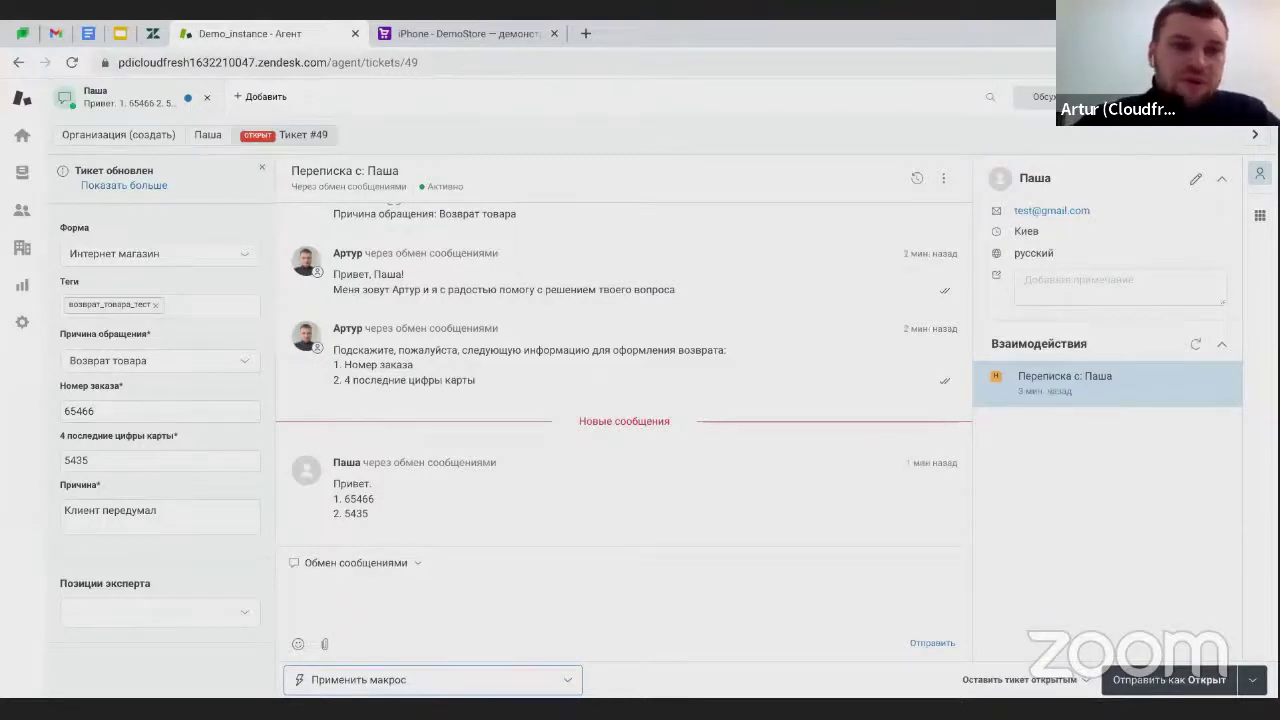
Apply the Возврат товара macro from the Интернет-магазин group and submit the ticket with its internal note as Открыт.
left_click(528, 590)
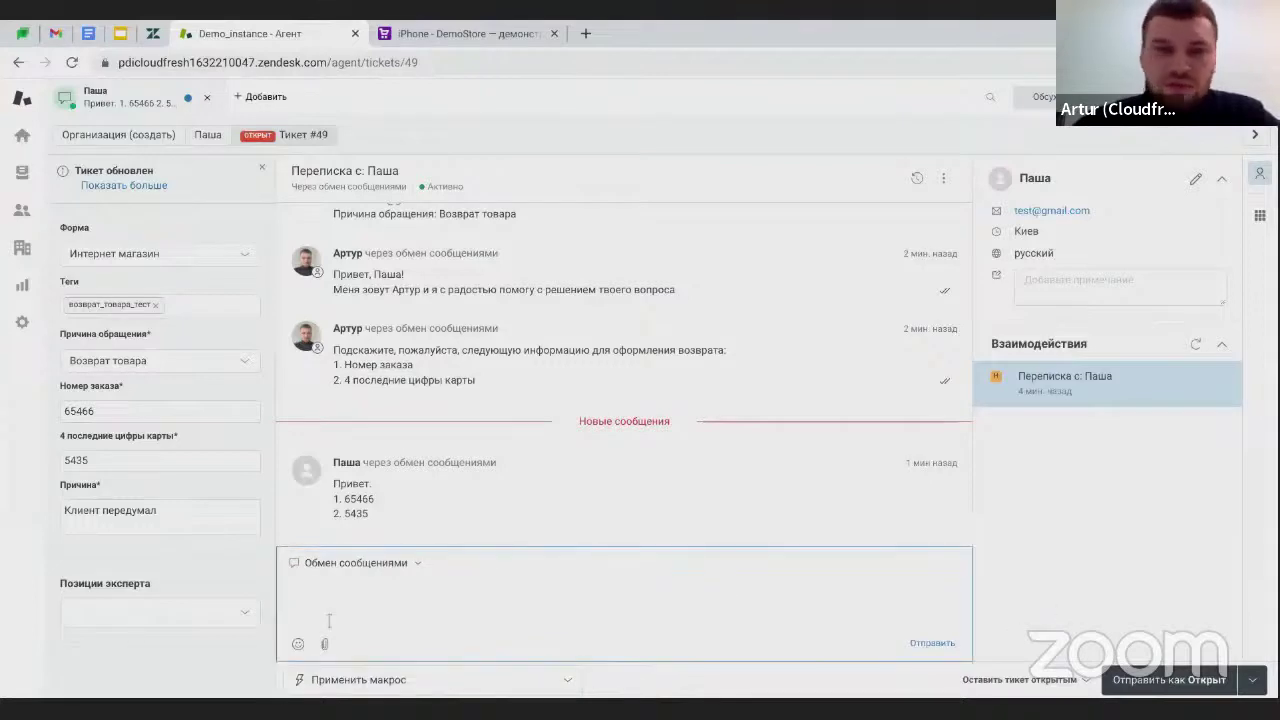
scroll(272, 512, "up", 2)
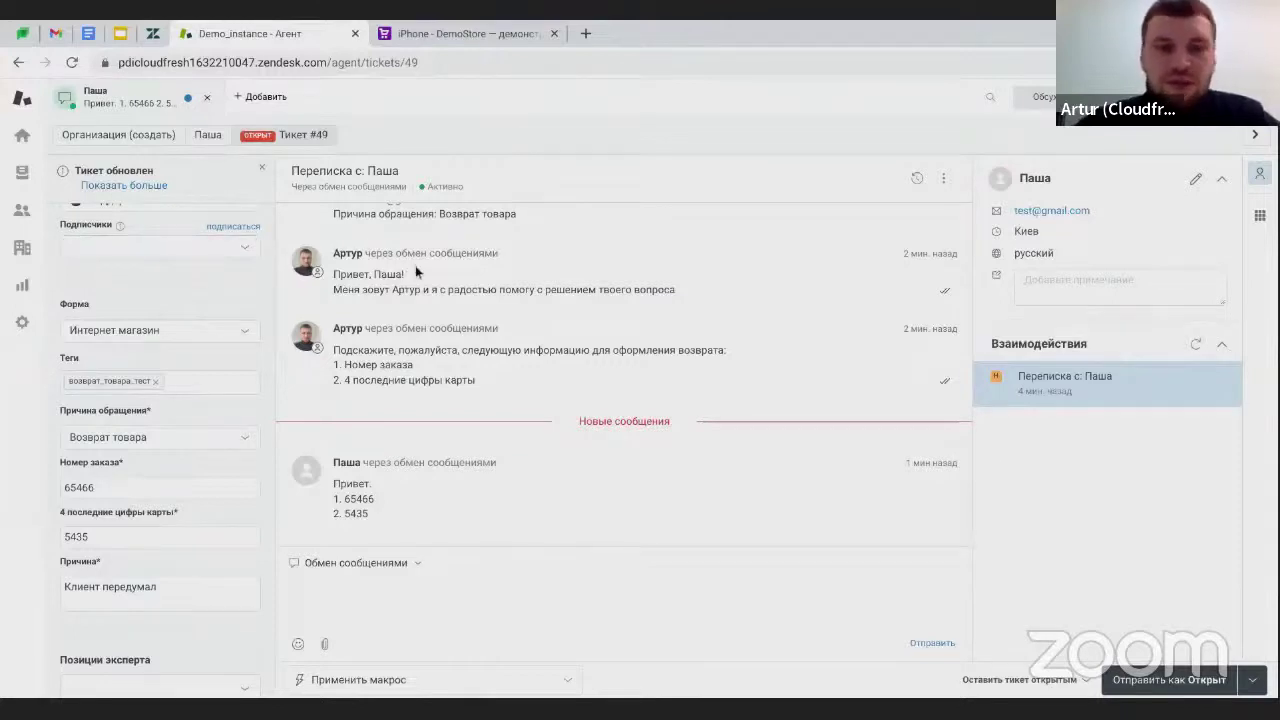
left_click(400, 680)
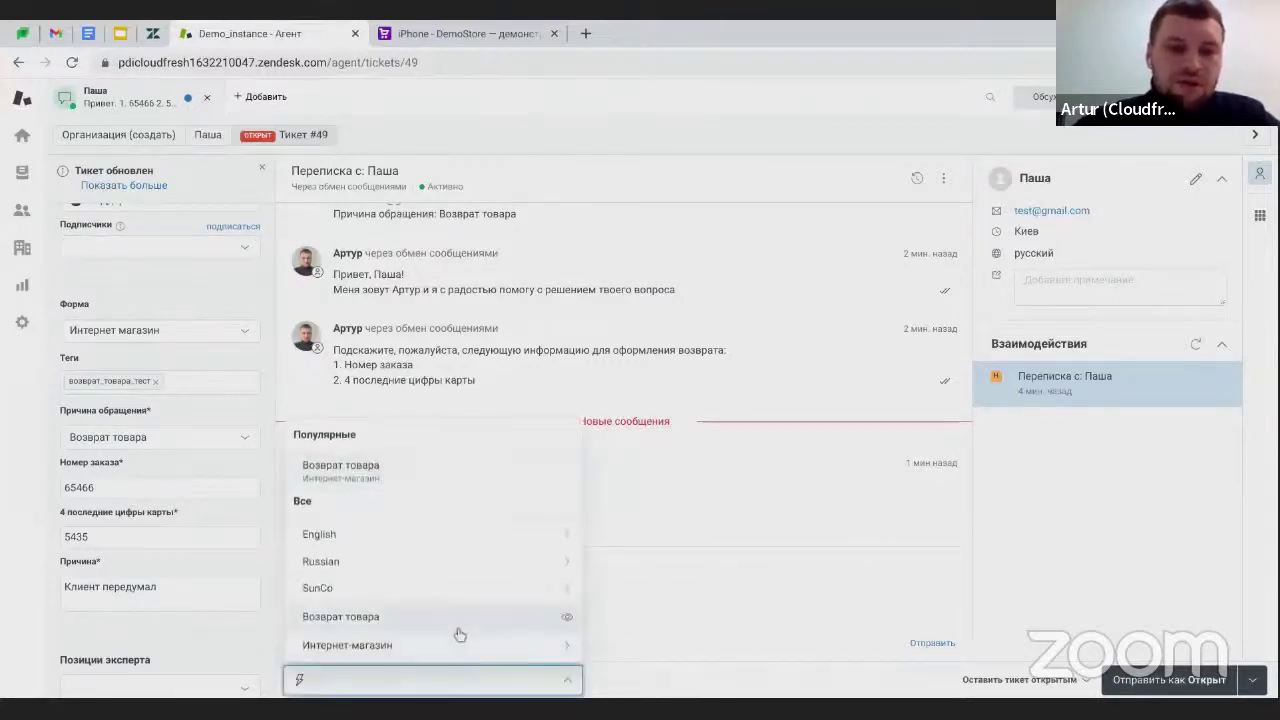
left_click(458, 645)
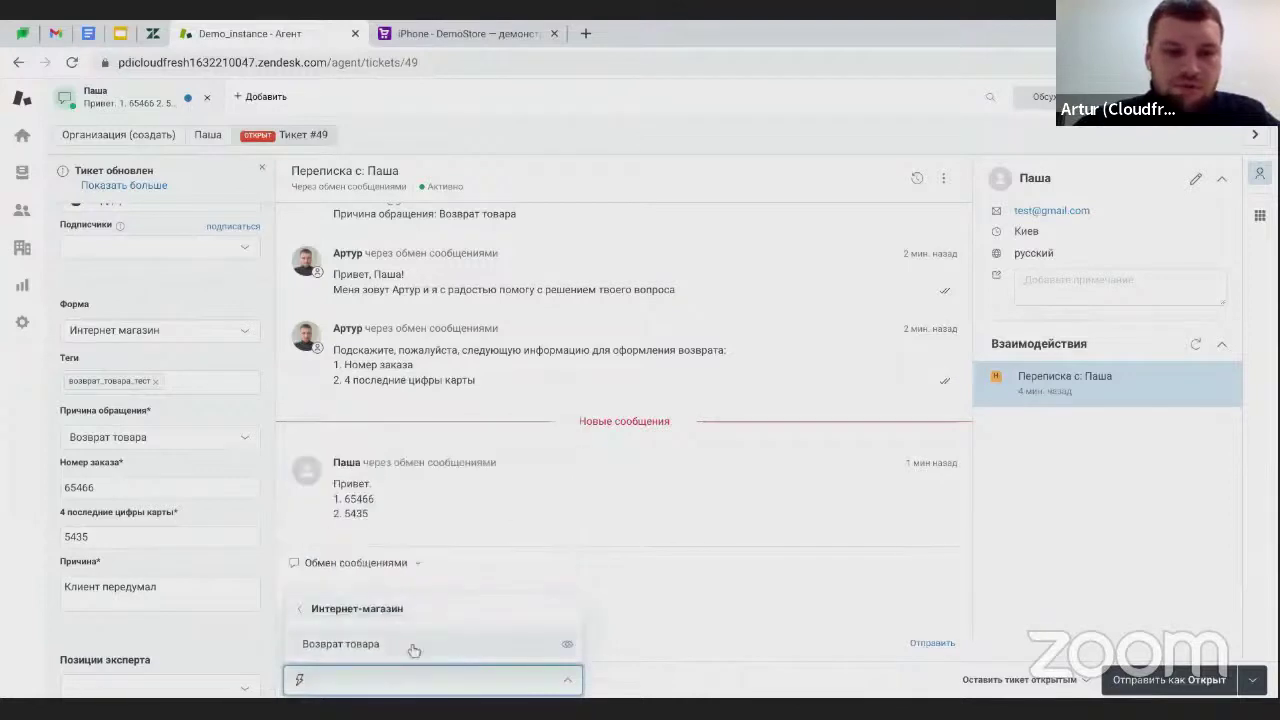
left_click(414, 645)
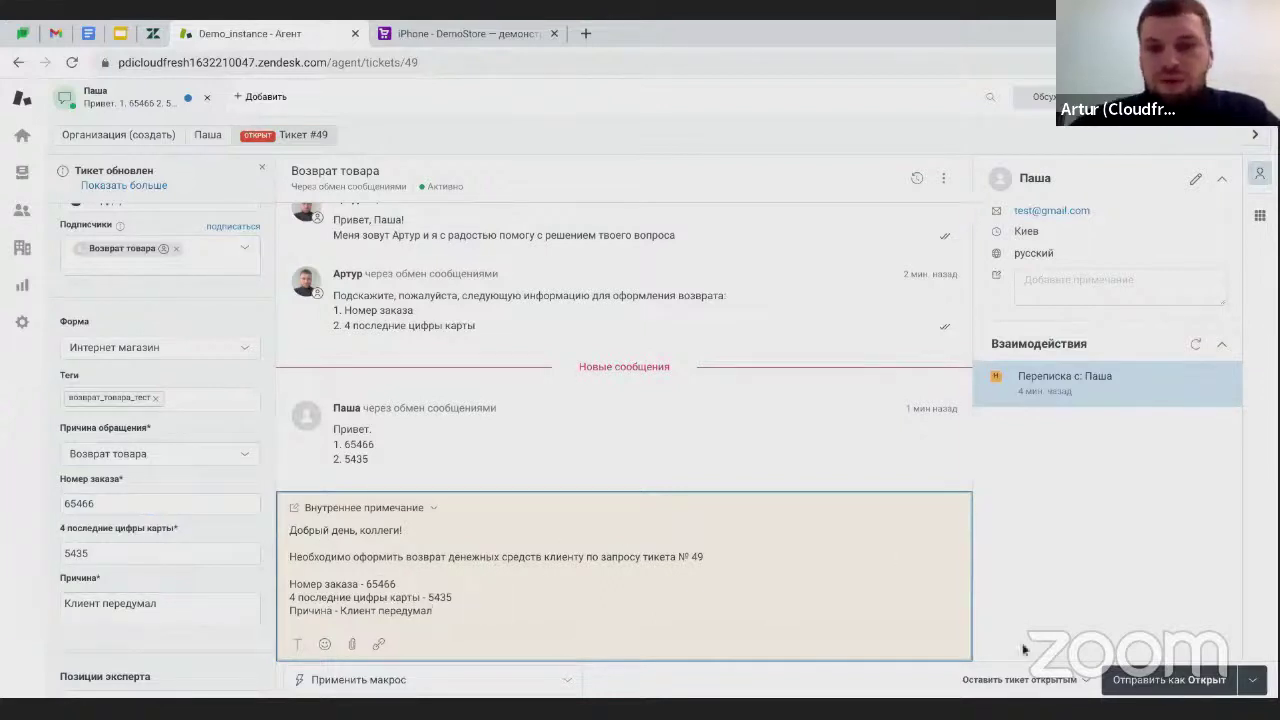
left_click(1125, 681)
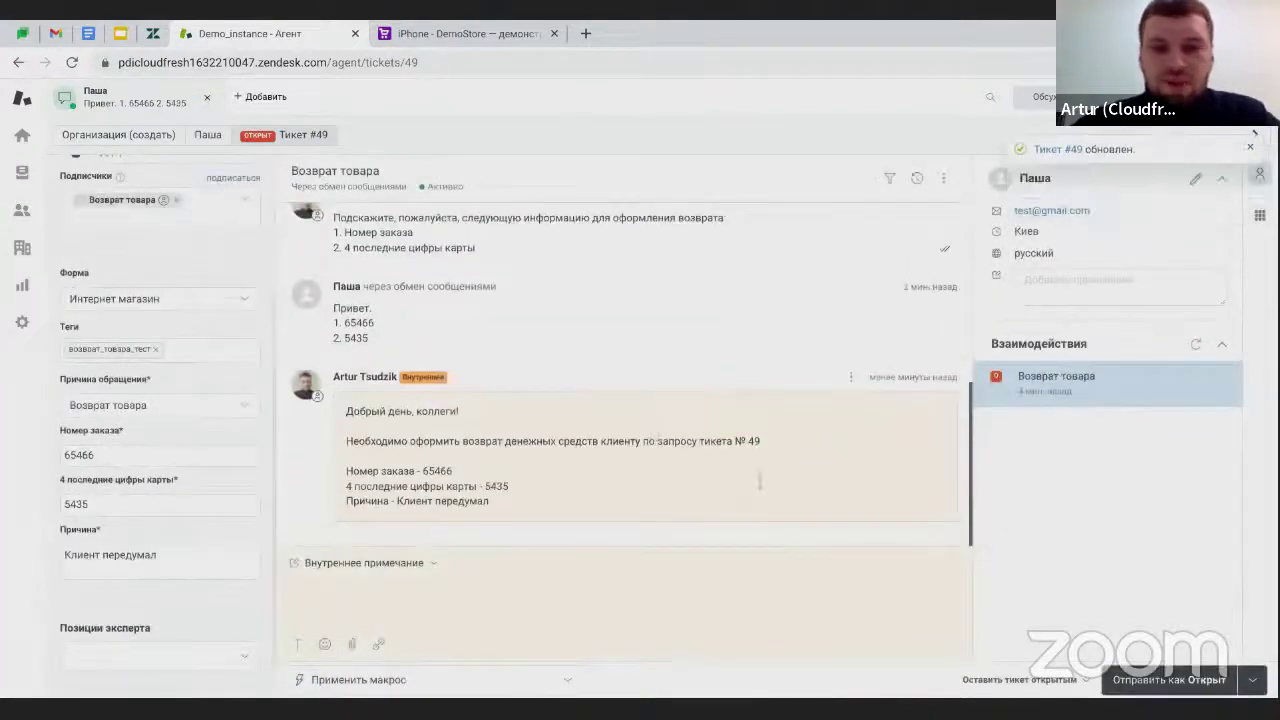
Check the customer's chat on the DemoStore page for the internal note and return to the Zendesk ticket.
left_click(420, 36)
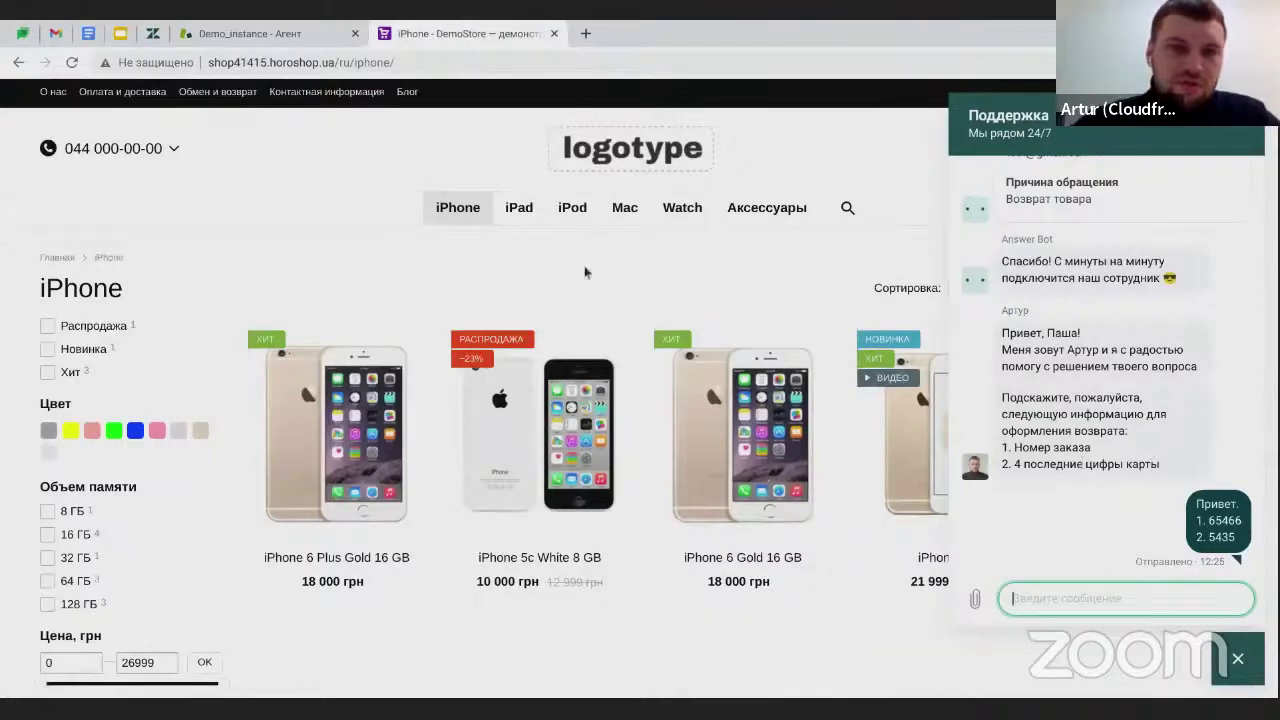
left_click(265, 33)
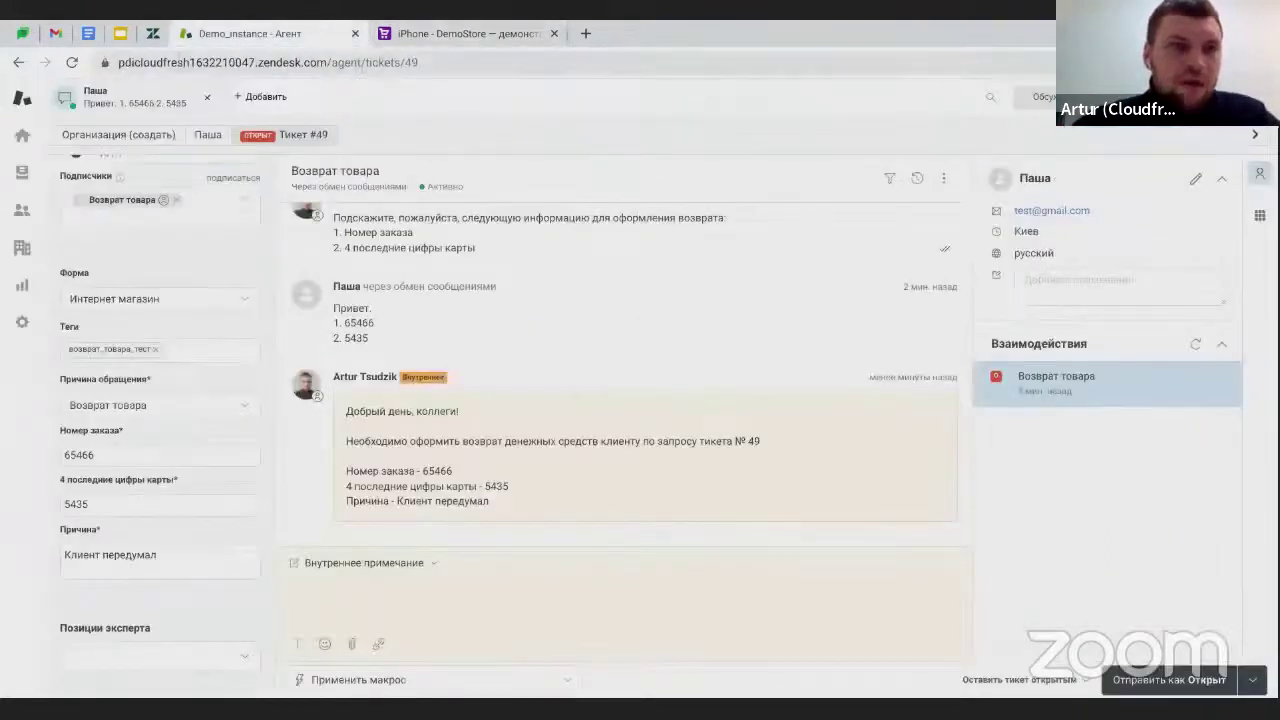
Switch to Gmail, rerun the zendesk search, open the newest Возврат товара message and review the refund details in its note.
left_click(57, 33)
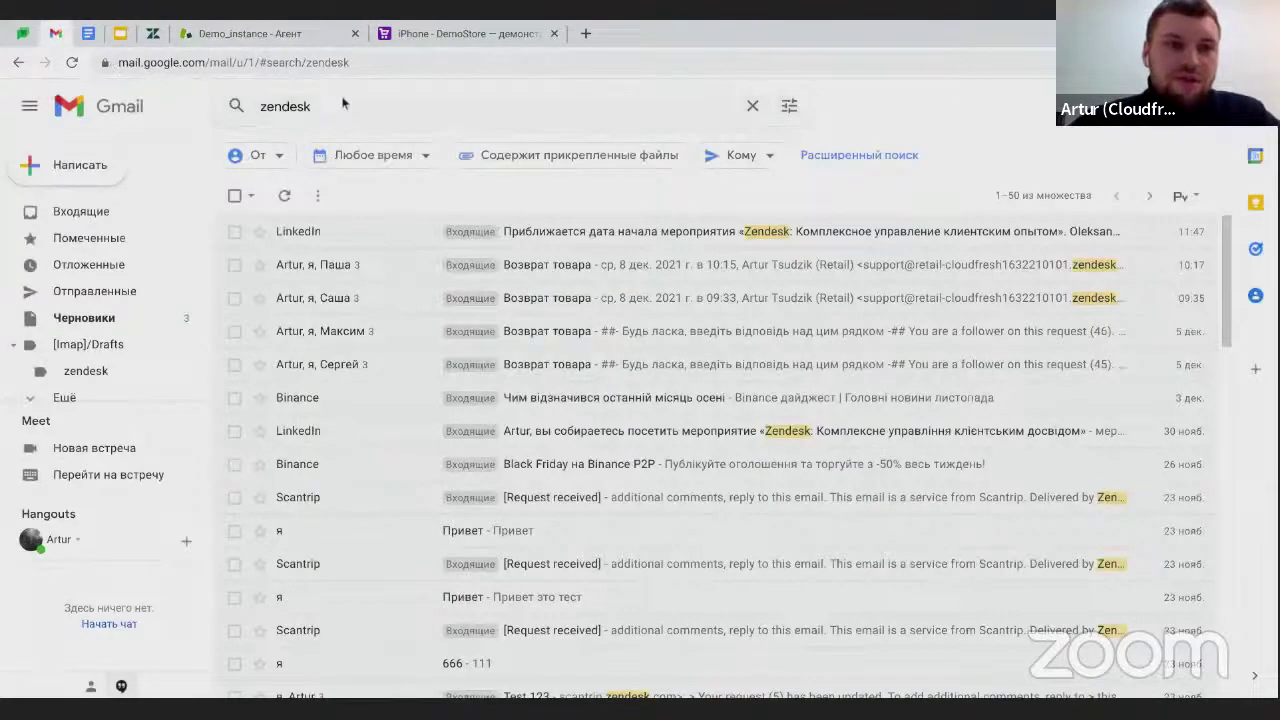
left_click(343, 106)
key("Return")
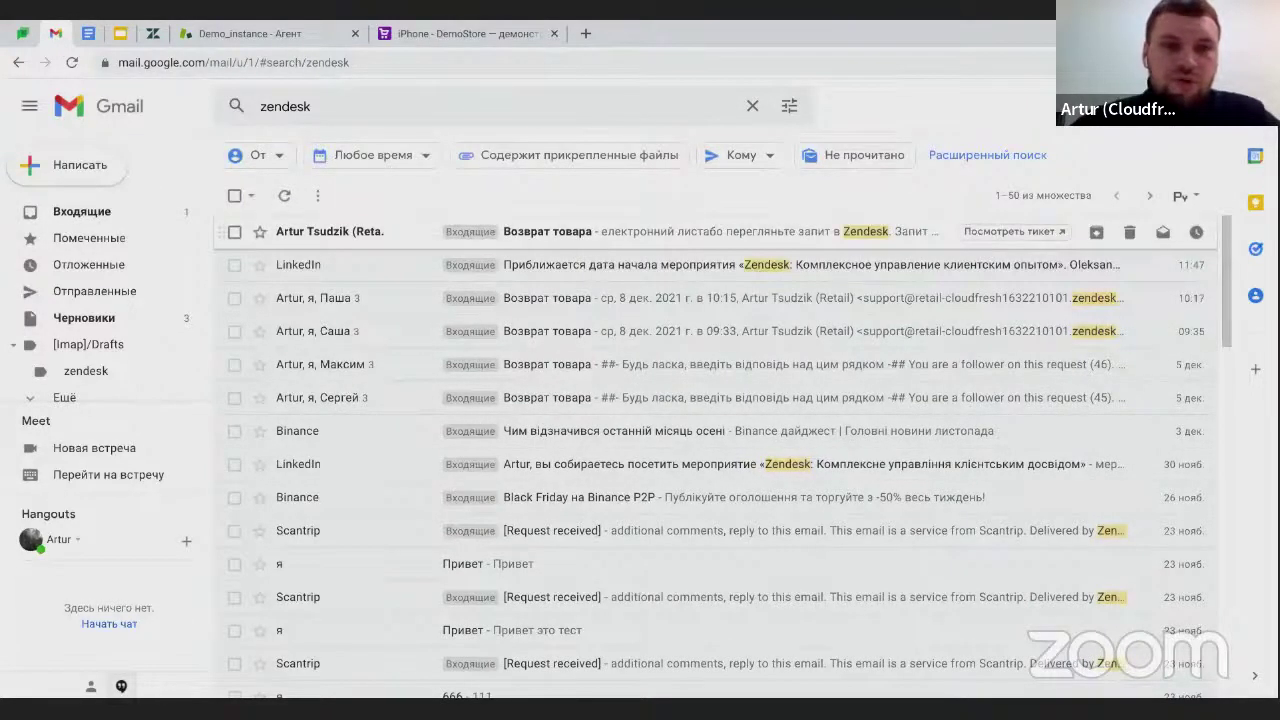
left_click(406, 234)
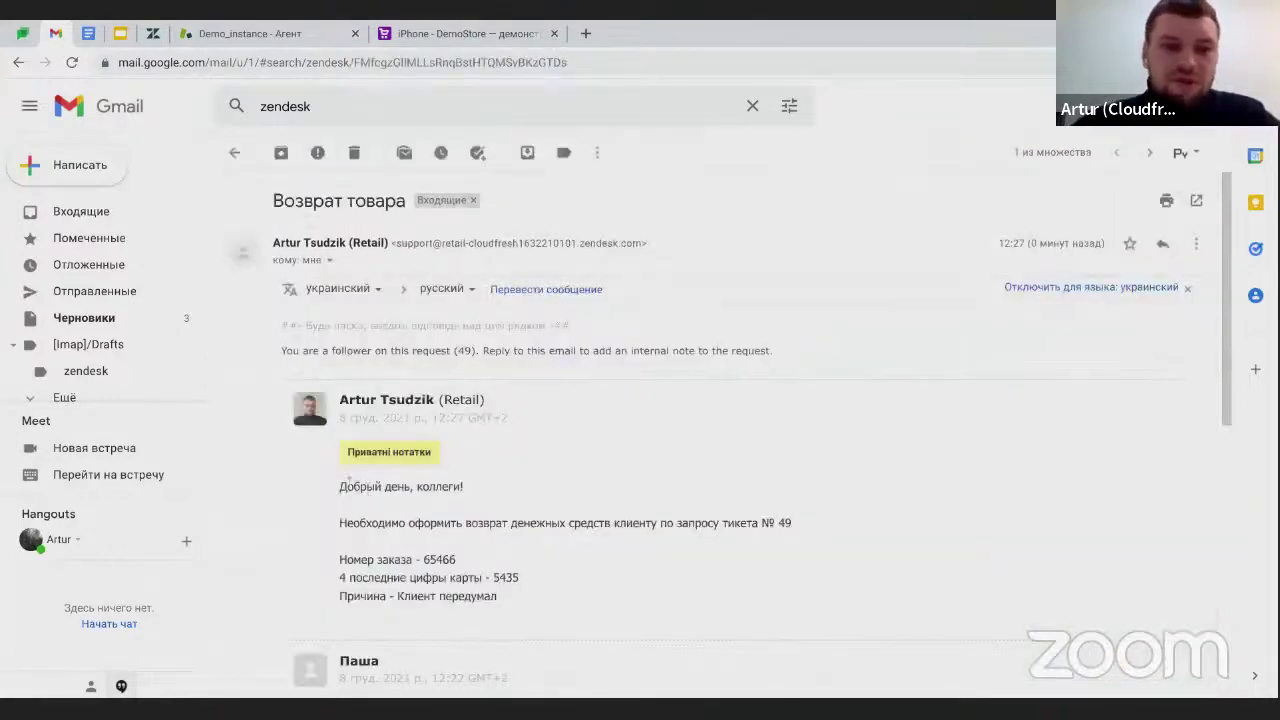
left_click_drag(342, 485, 537, 597)
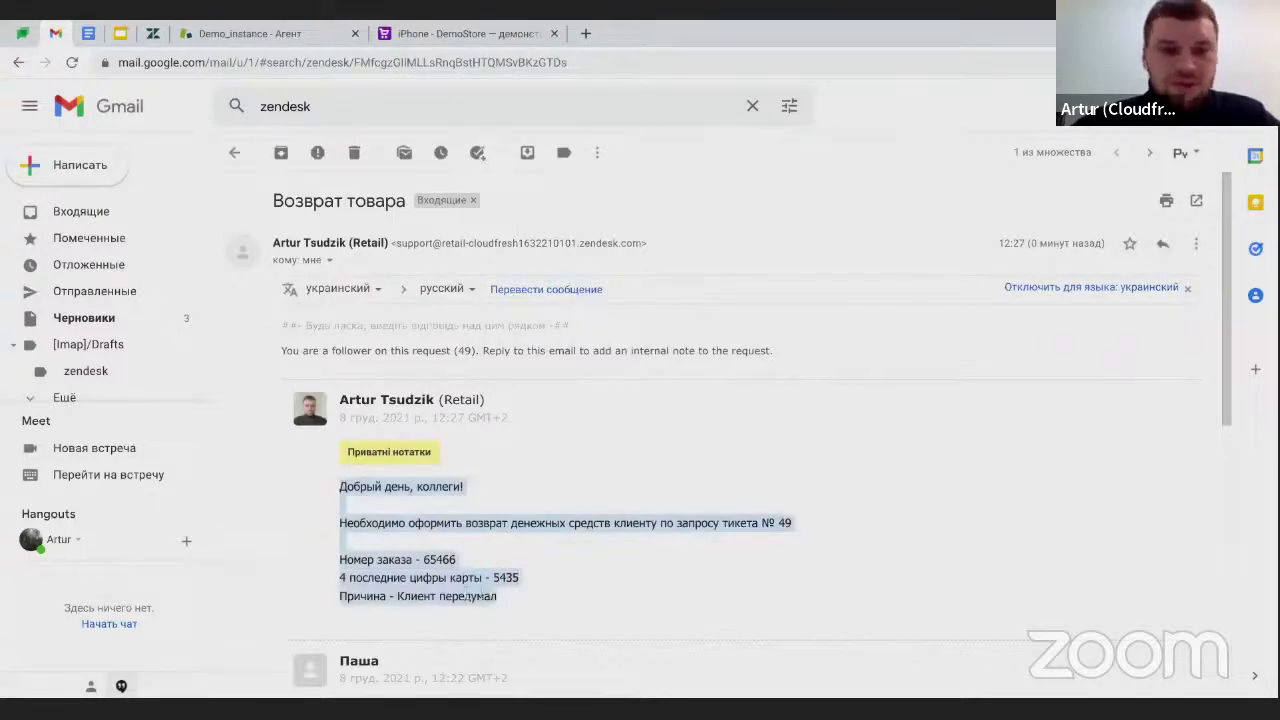
left_click(530, 590)
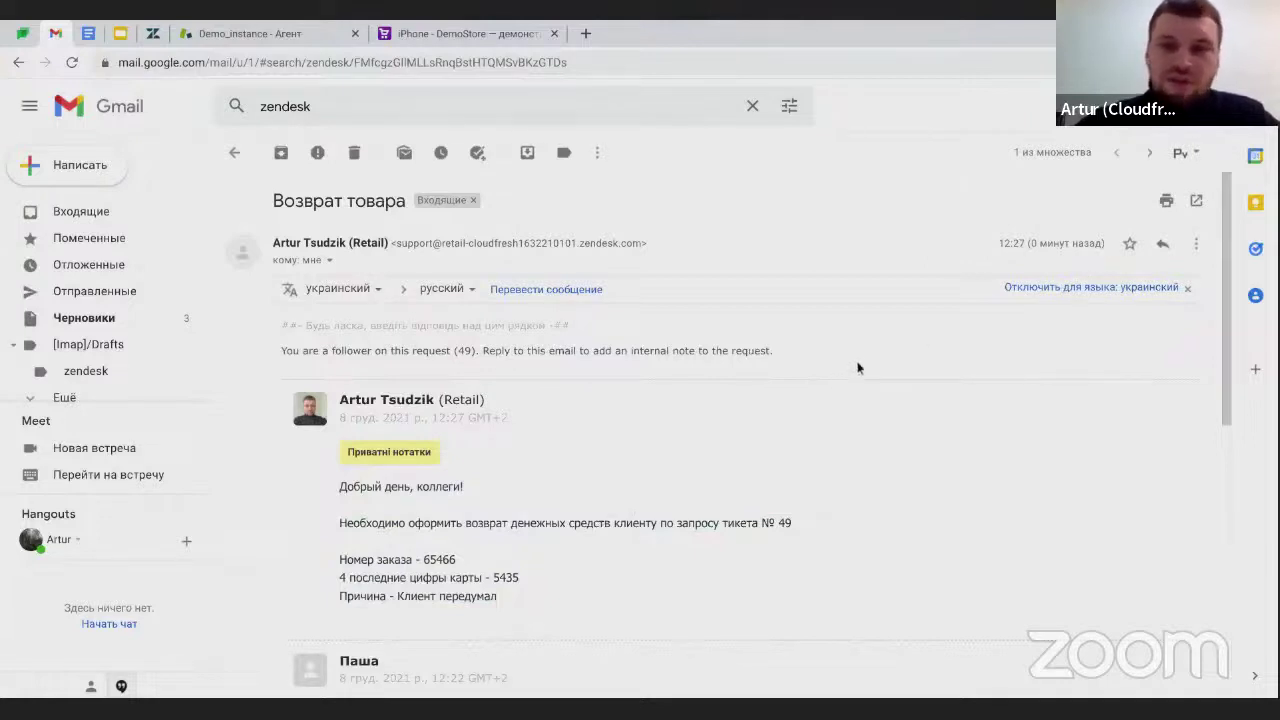
Reply to the Возврат товара e-mail with "Добрый день." and "Возврат оформлен" on a second line, and send it.
left_click(1158, 244)
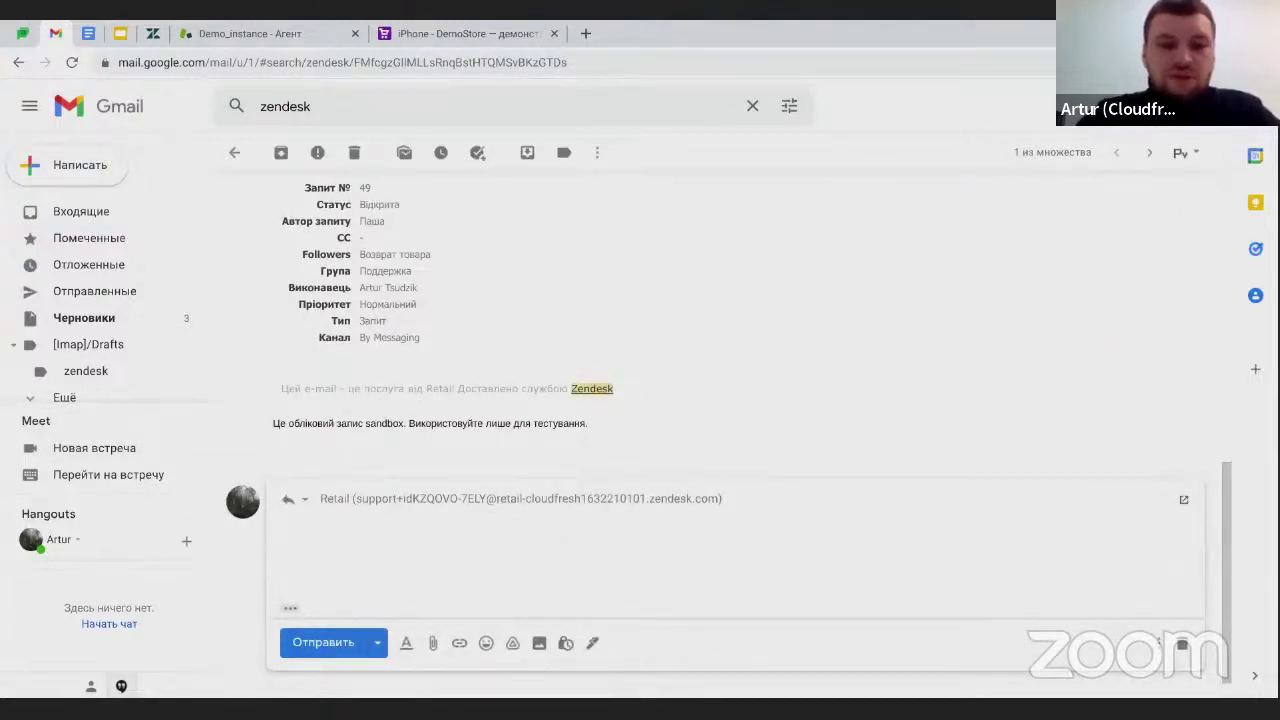
type("Добрый деен")
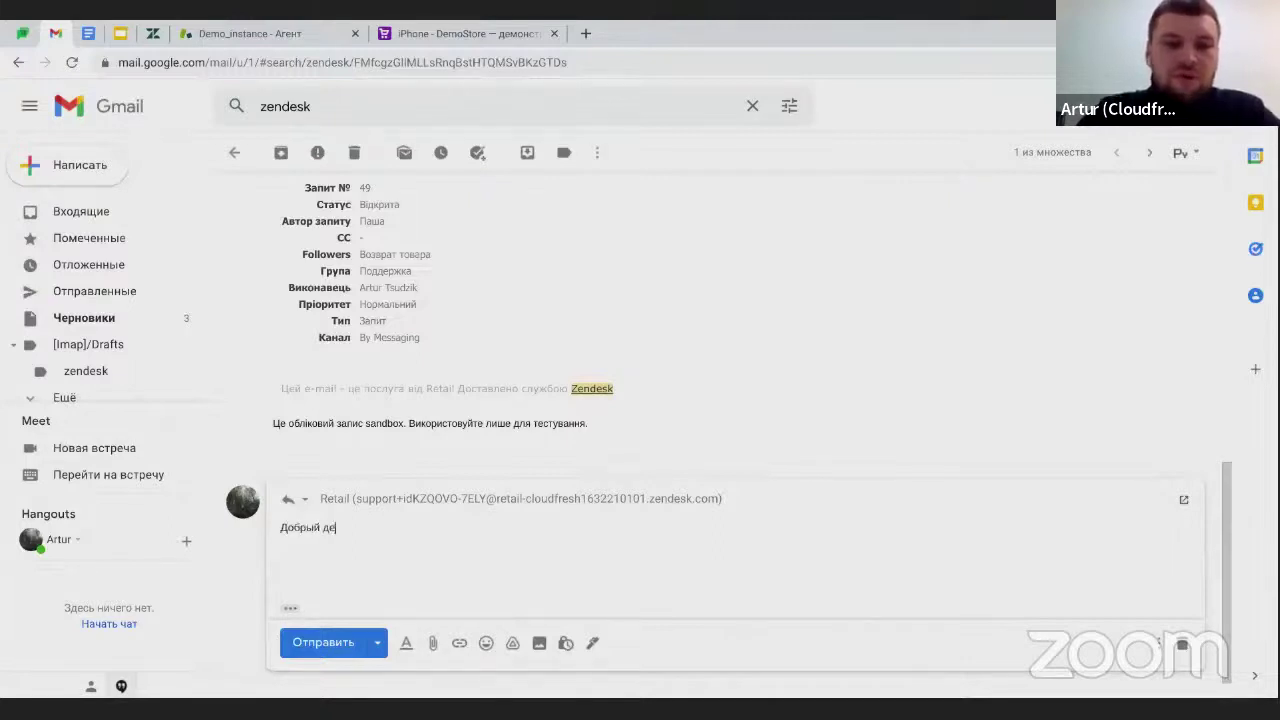
key("BackSpace")
key("BackSpace")
type("нь")
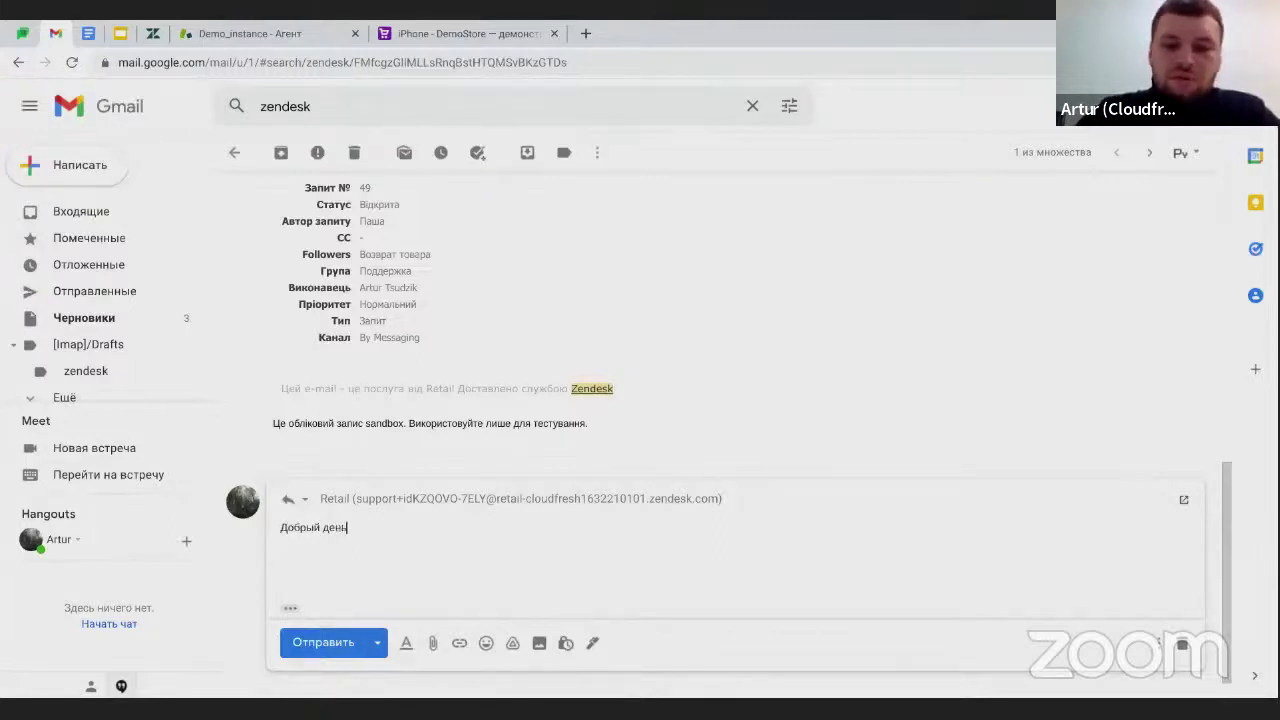
type(",")
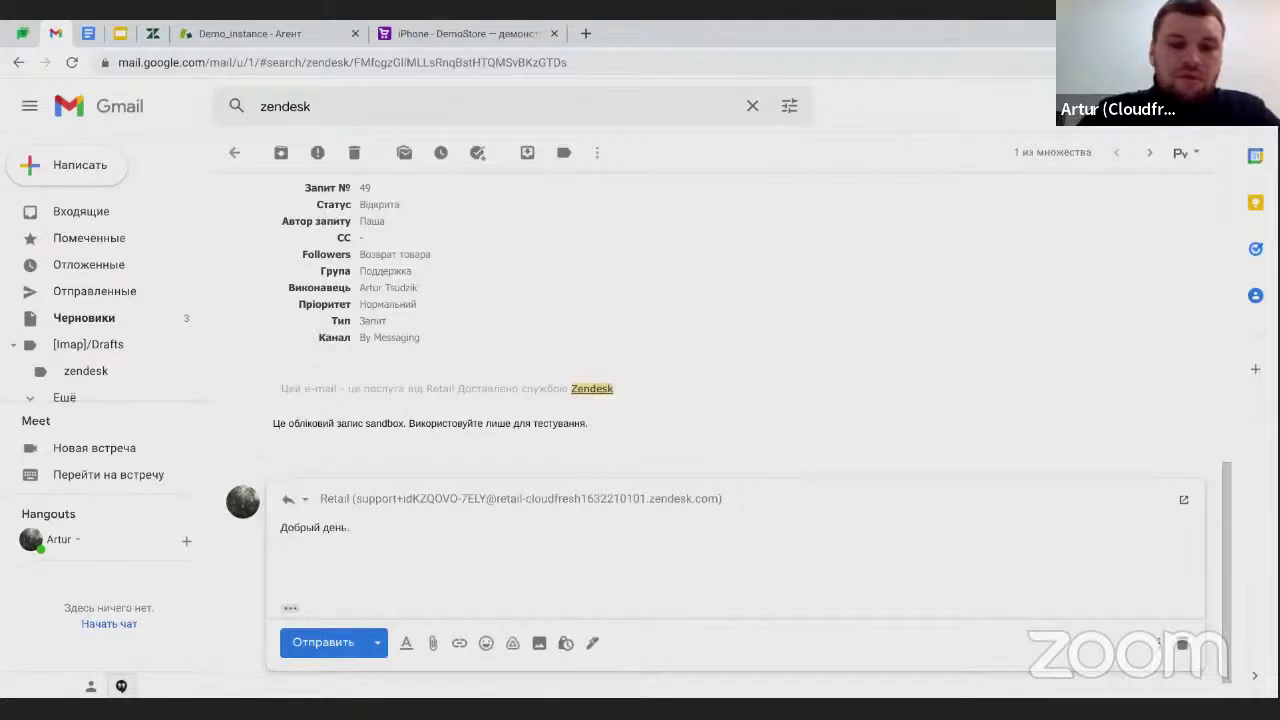
key("Return")
type("Возврат о")
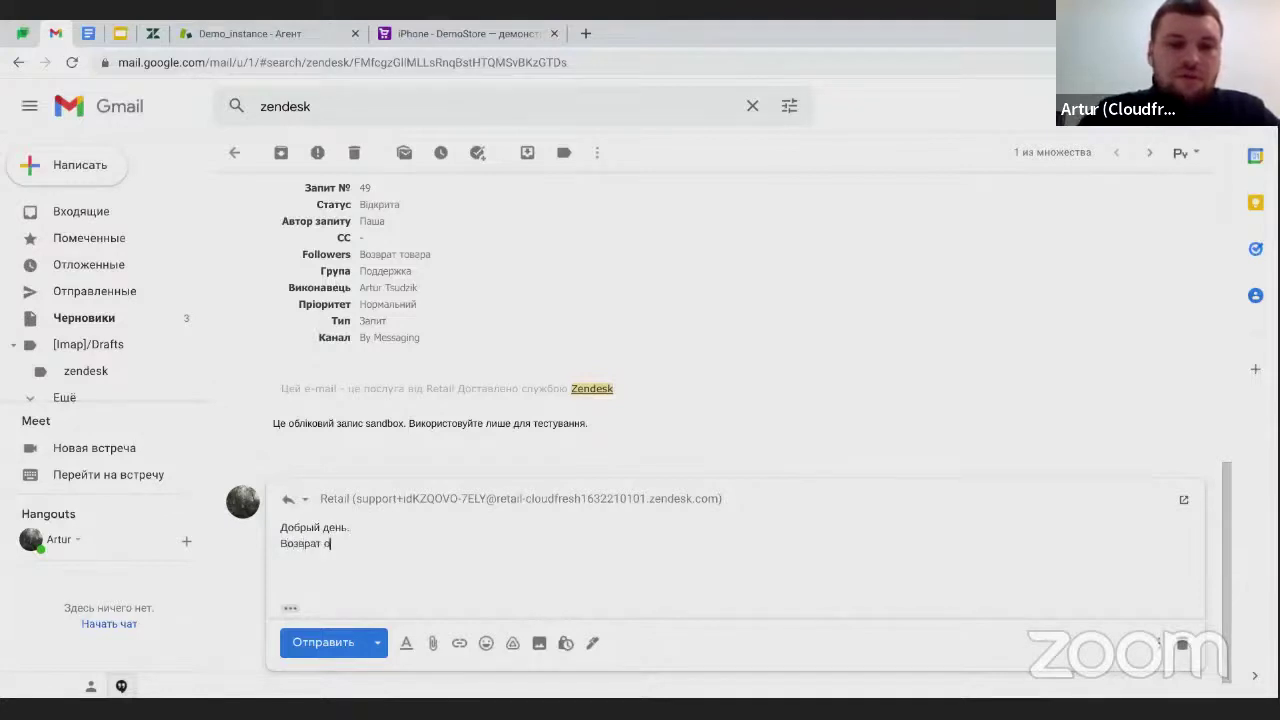
type("формлен")
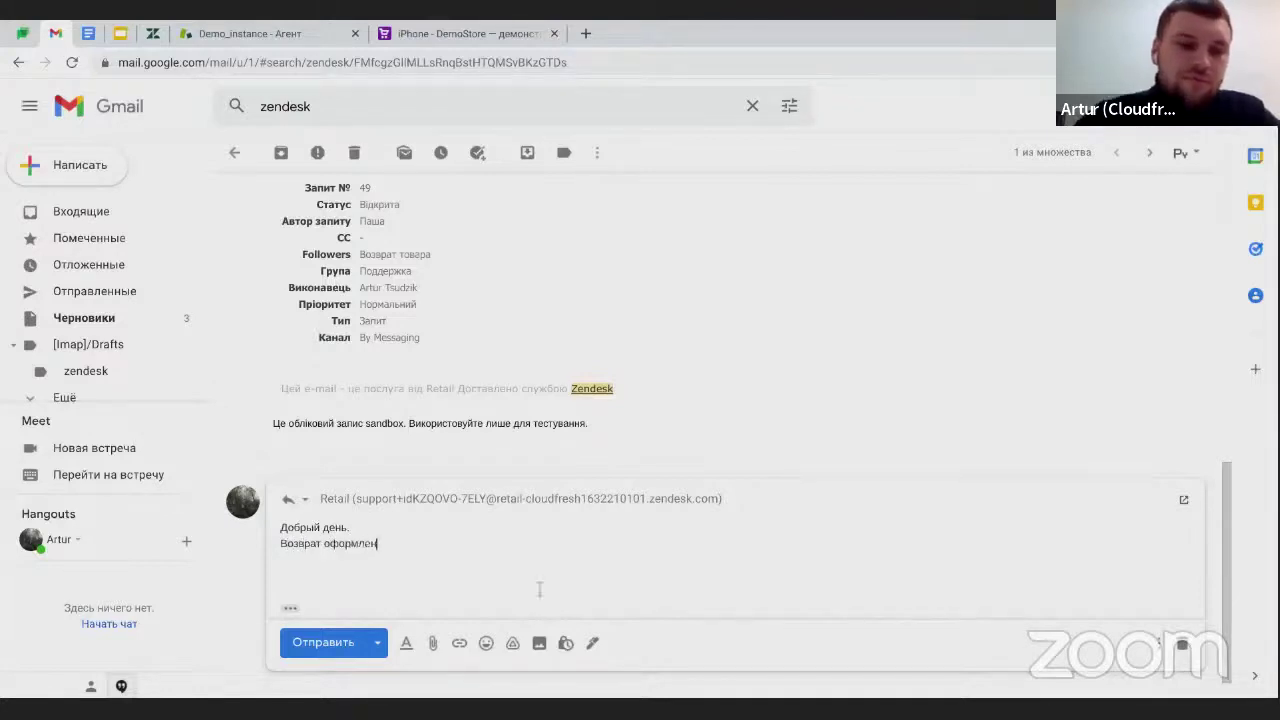
left_click(352, 652)
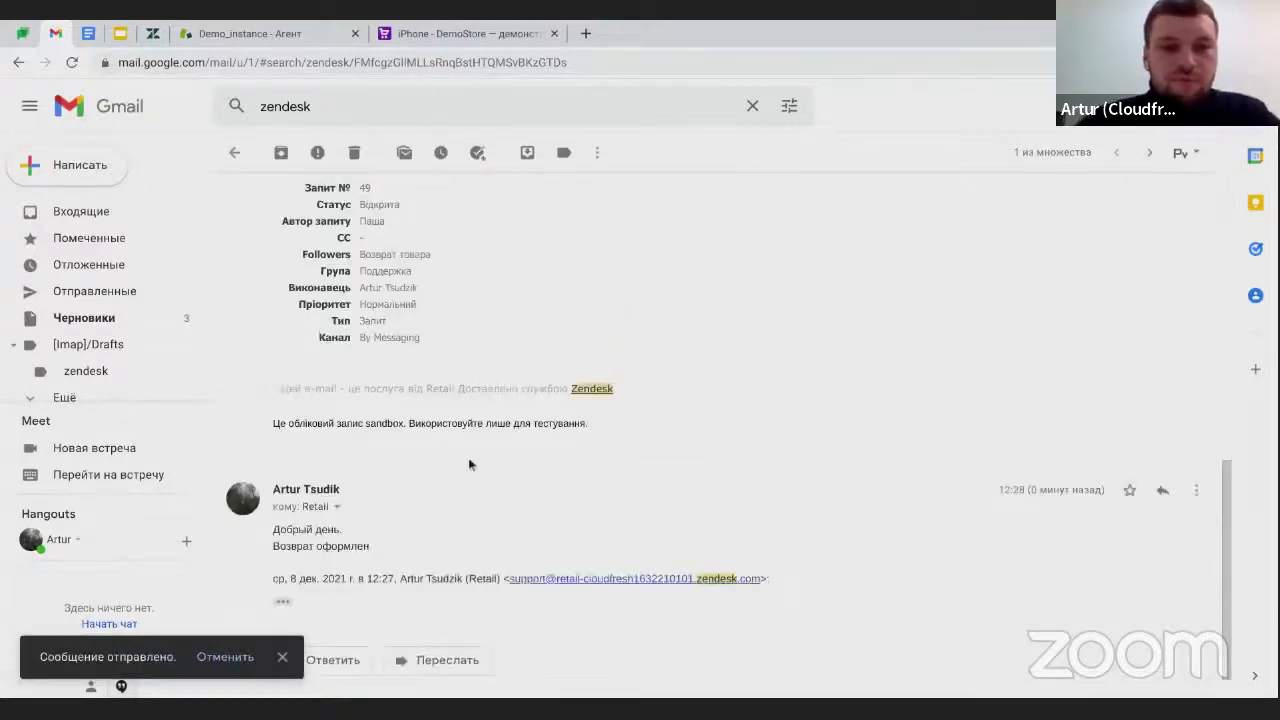
Return to the Zendesk ticket and check its conversation for the refund colleagues' e-mailed reply.
left_click(300, 38)
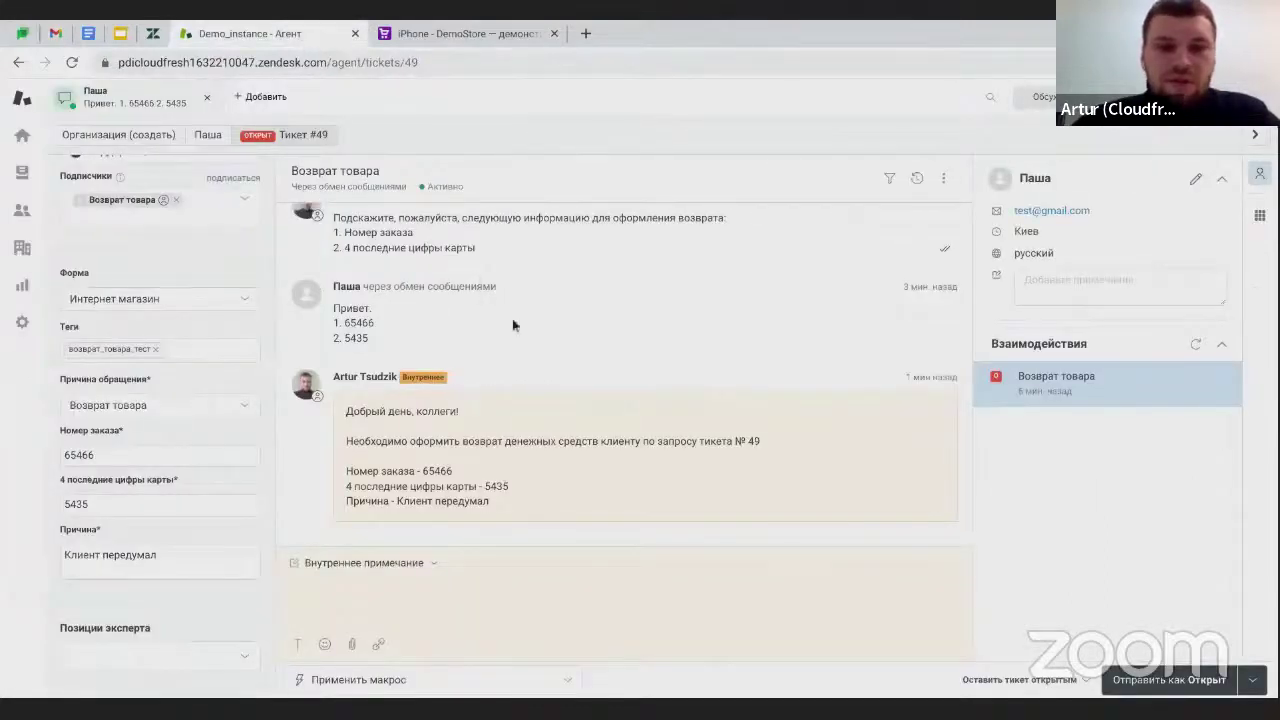
scroll(650, 333, "up", 2)
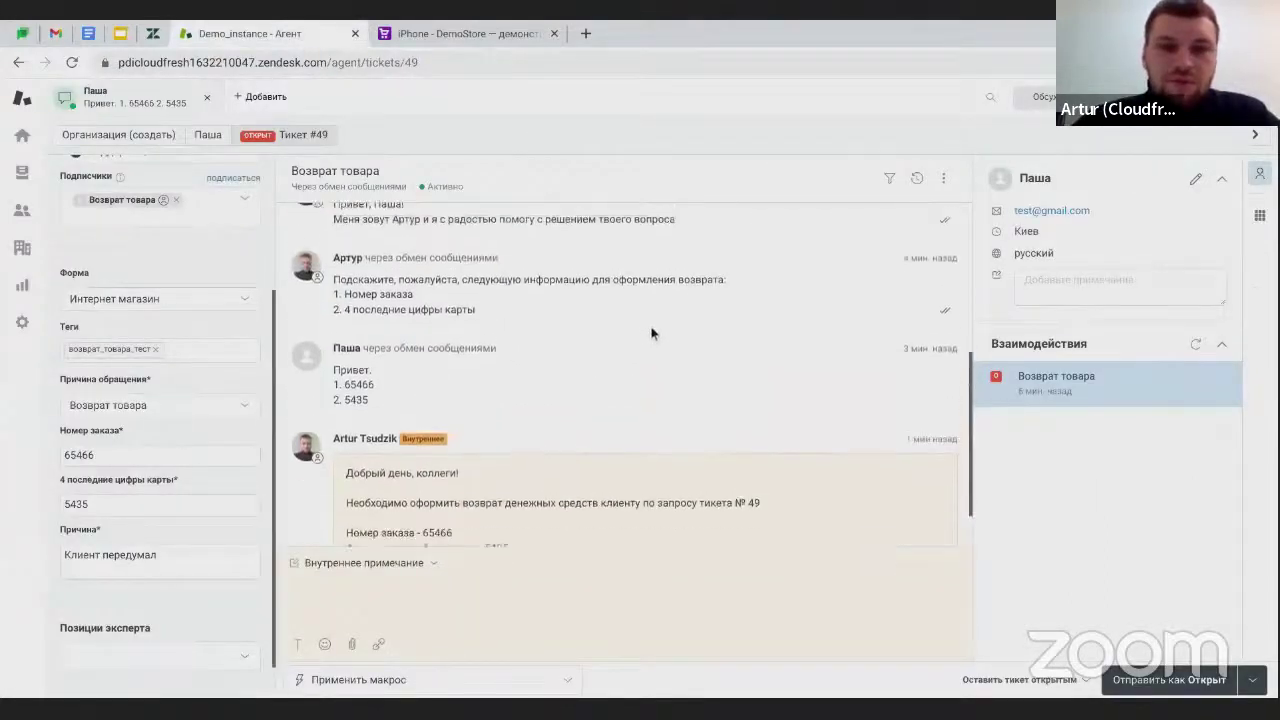
scroll(650, 330, "down", 2)
scroll(656, 328, "up", 1)
scroll(656, 328, "down", 1)
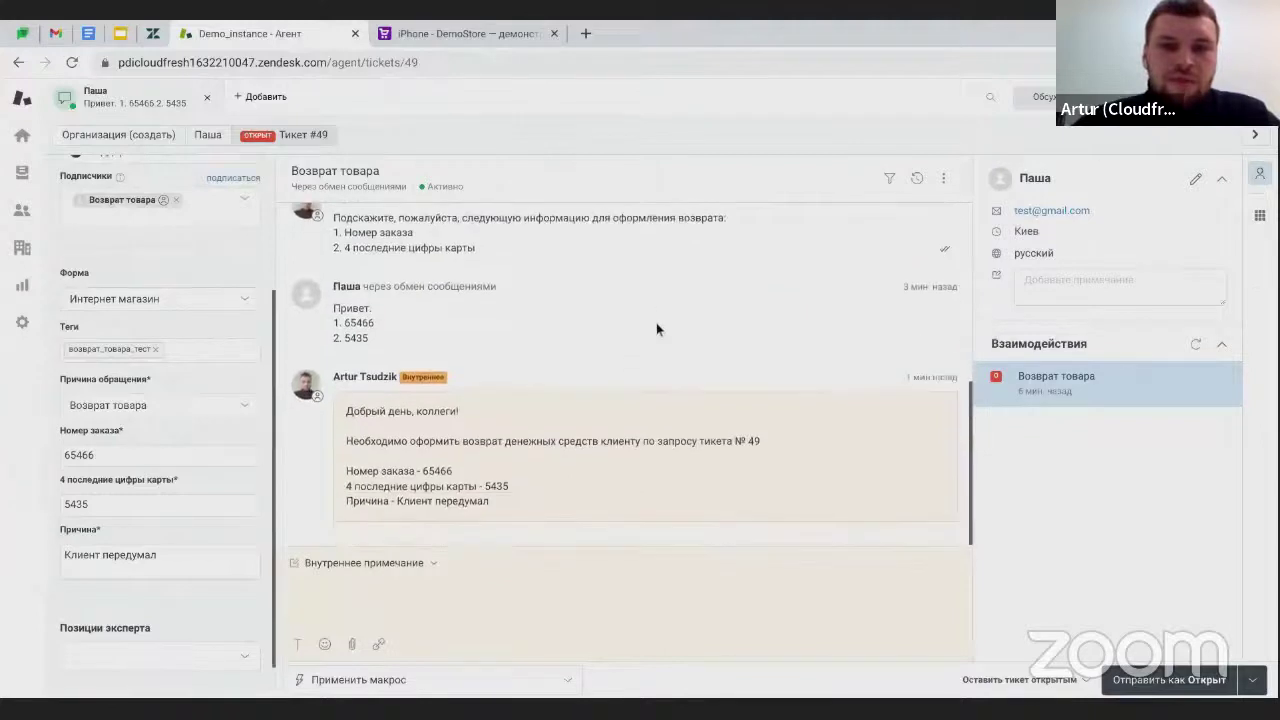
scroll(664, 318, "up", 2)
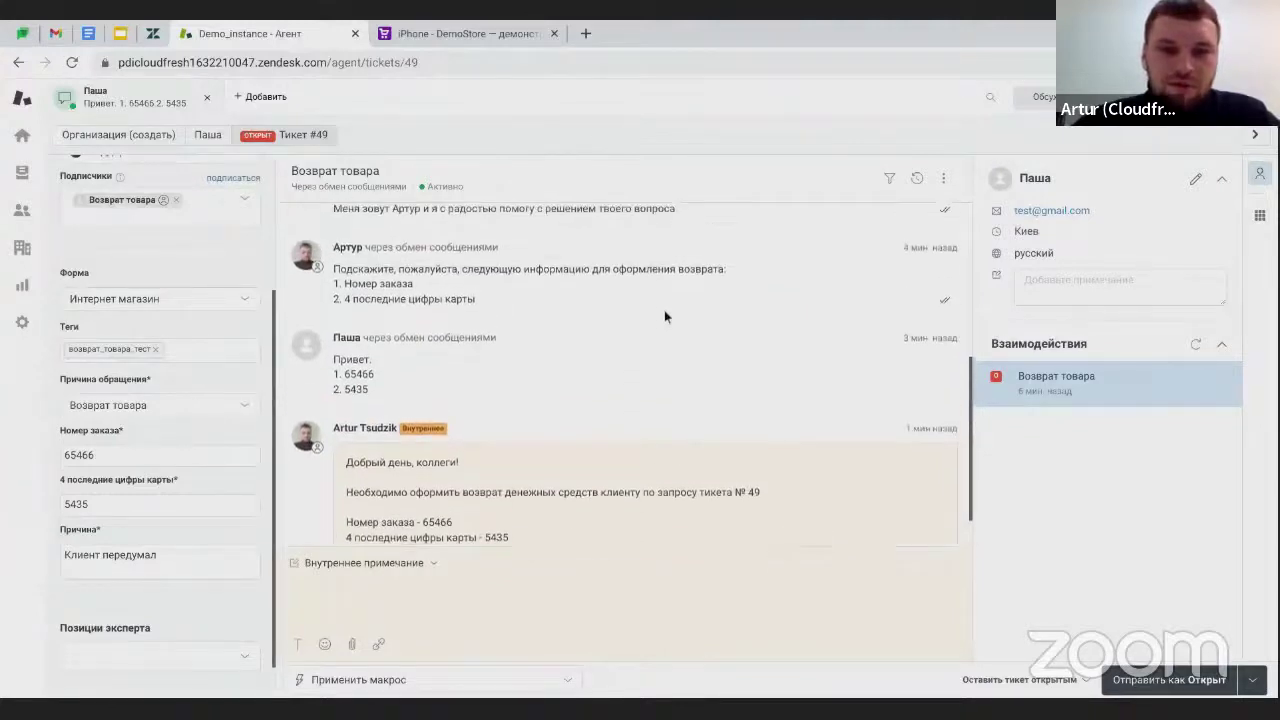
scroll(665, 316, "down", 2)
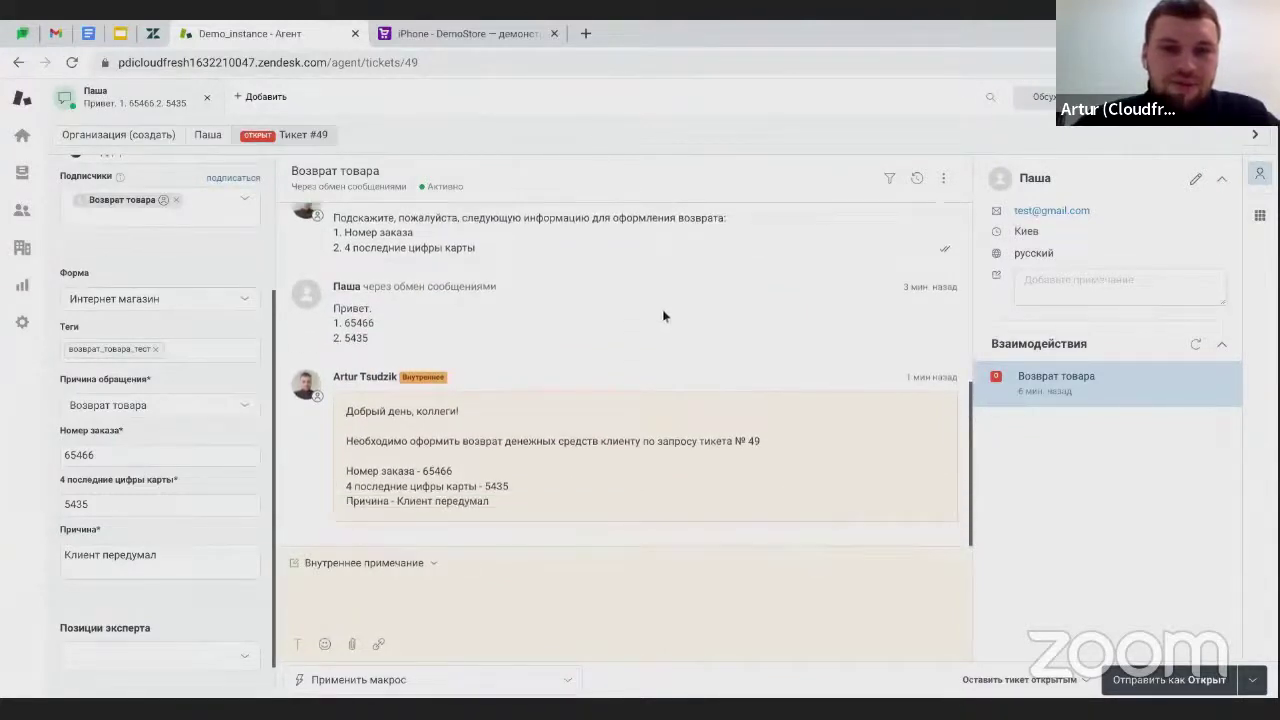
scroll(658, 318, "up", 1)
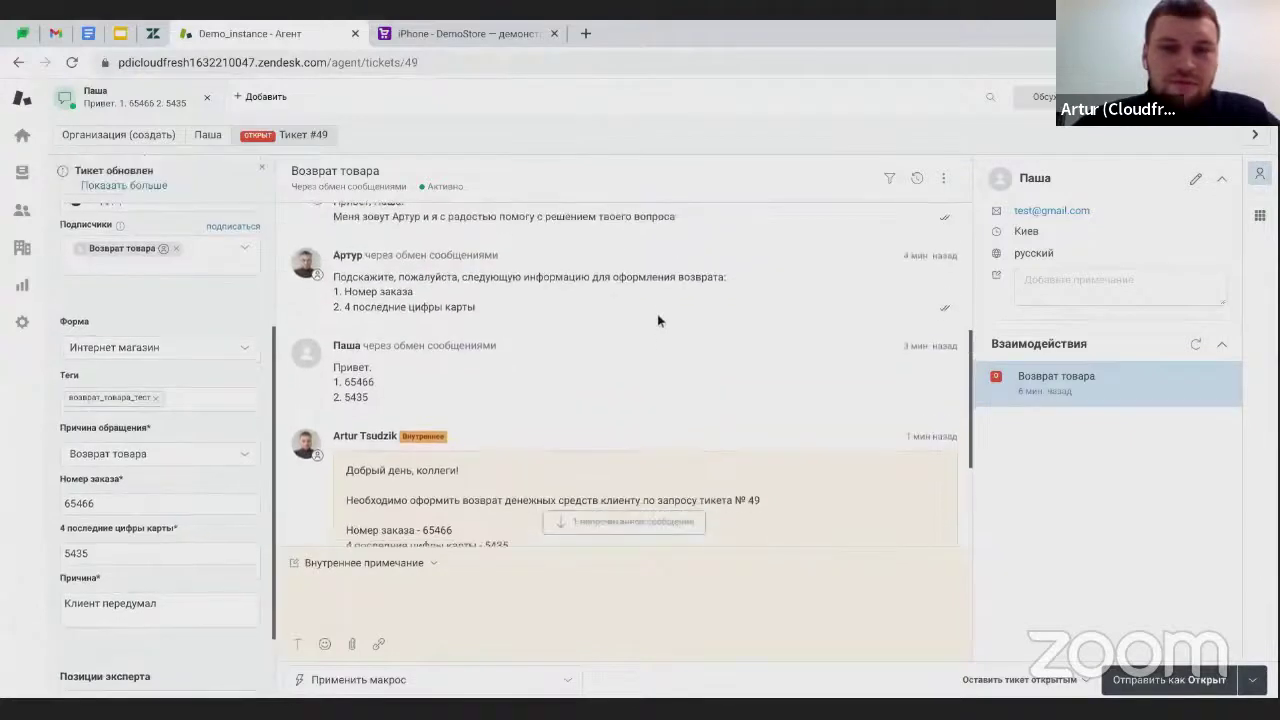
scroll(658, 320, "down", 3)
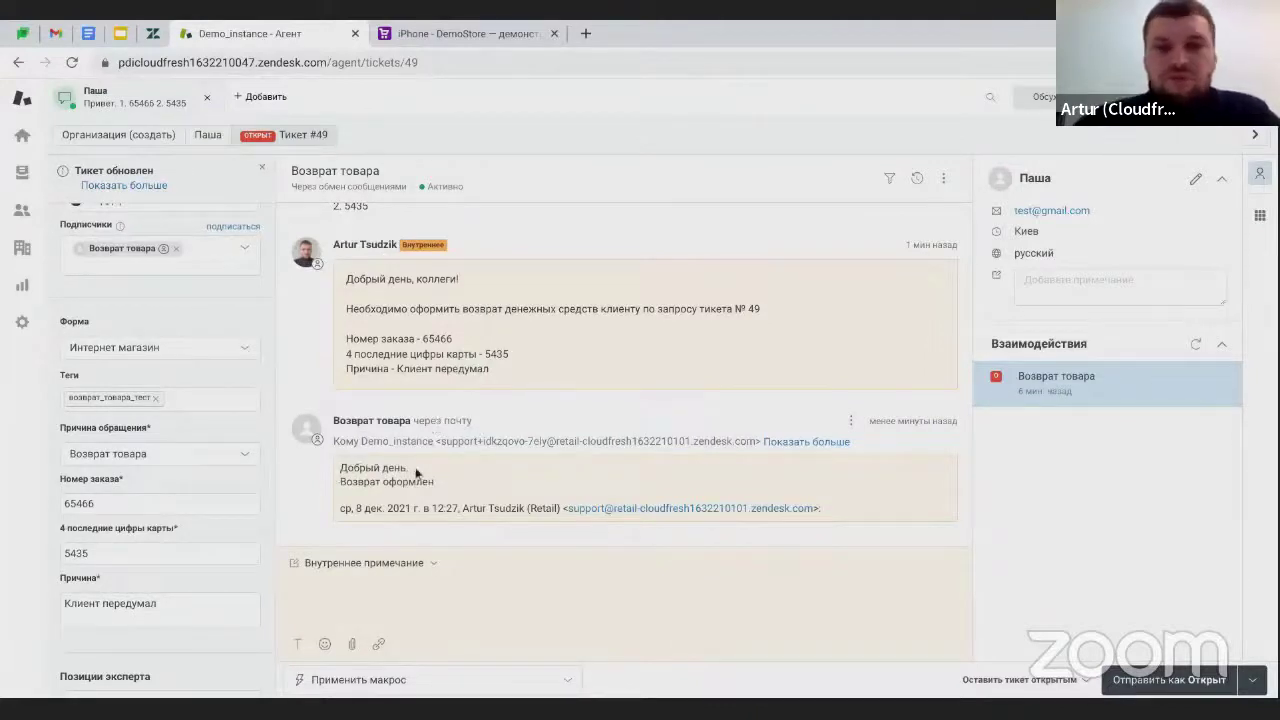
Switch the ticket's reply channel from internal note to Обмен сообщениями.
left_click(400, 565)
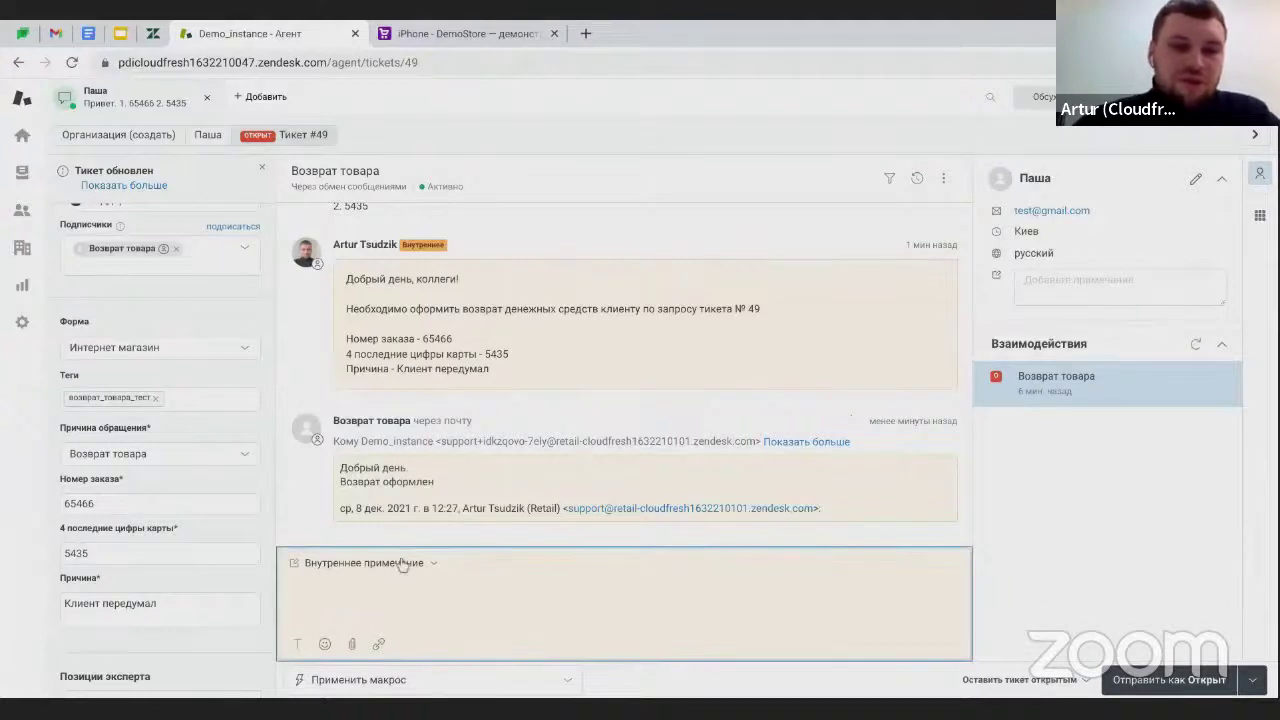
left_click(400, 563)
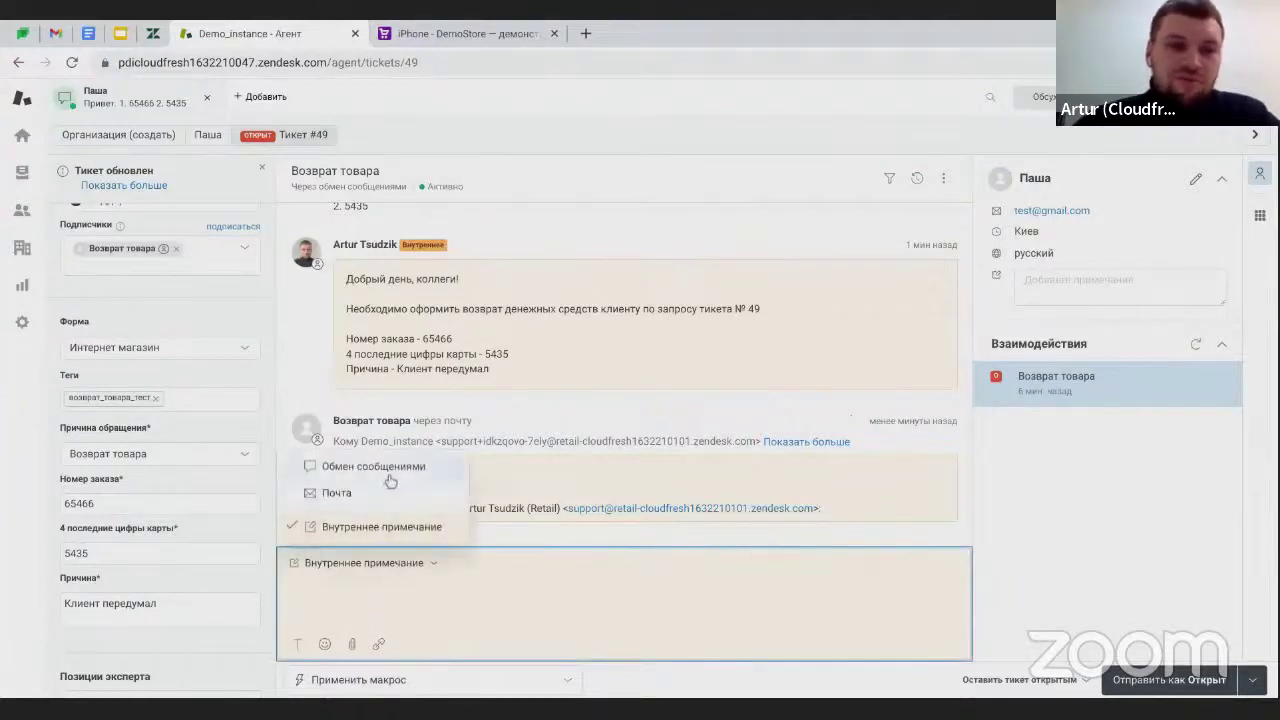
left_click(388, 478)
left_click(354, 565)
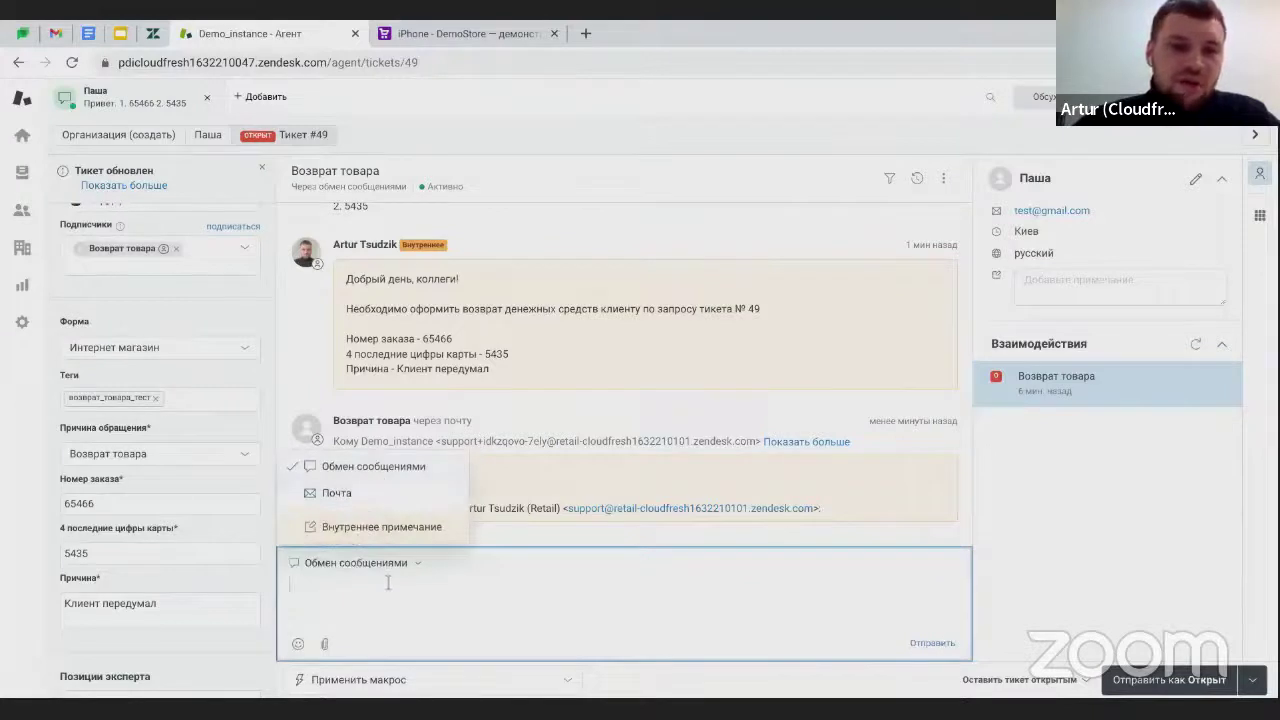
left_click(388, 583)
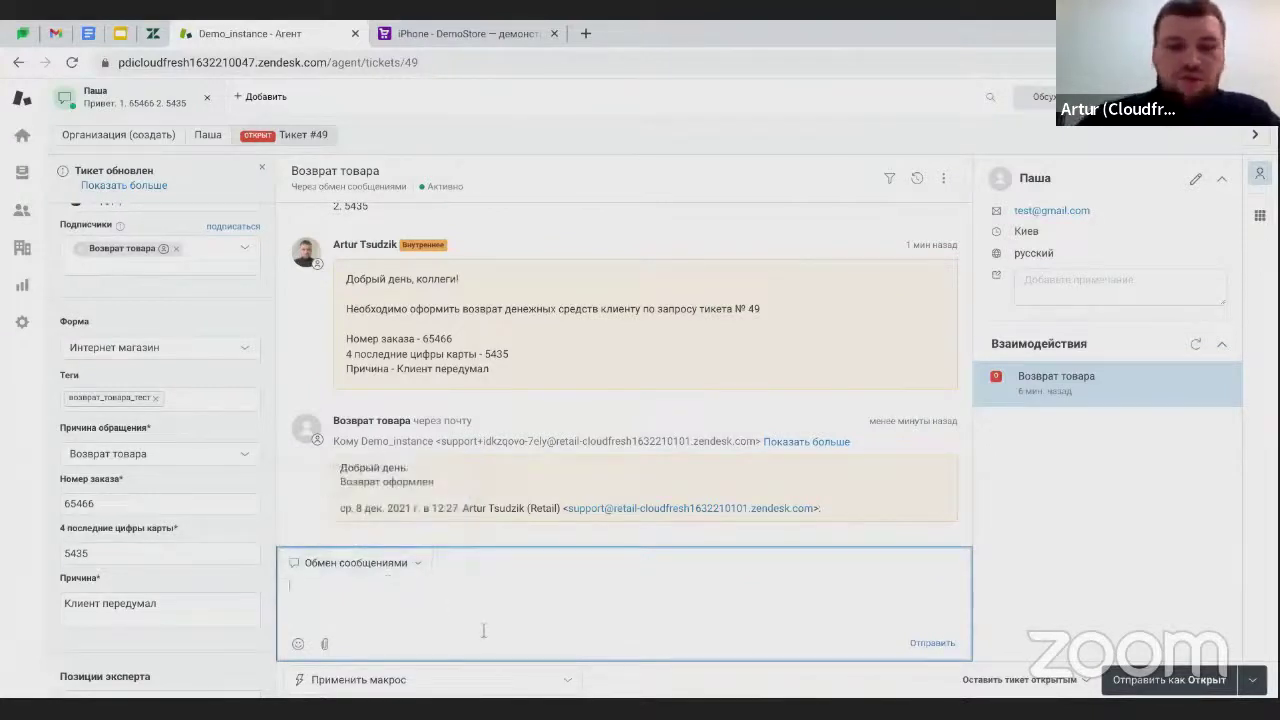
Insert the "возврат осуществлен" shortcut into the reply and send it to the customer.
type("/")
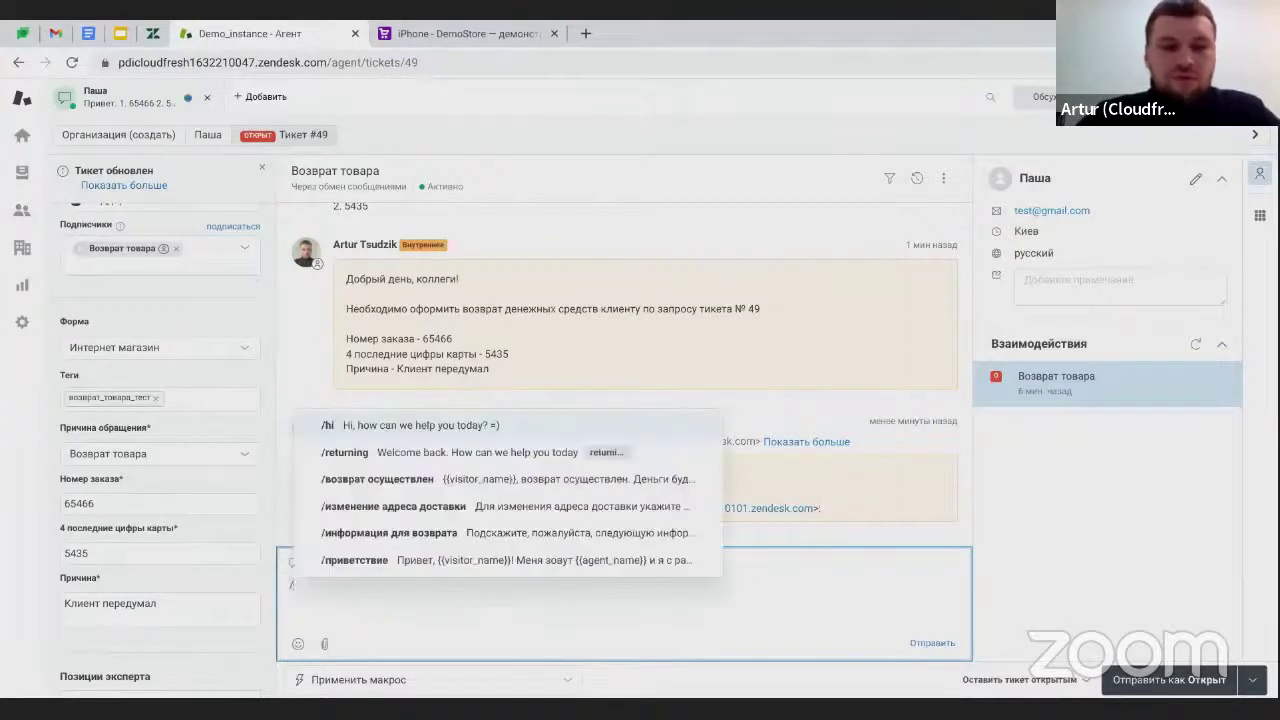
type("возв")
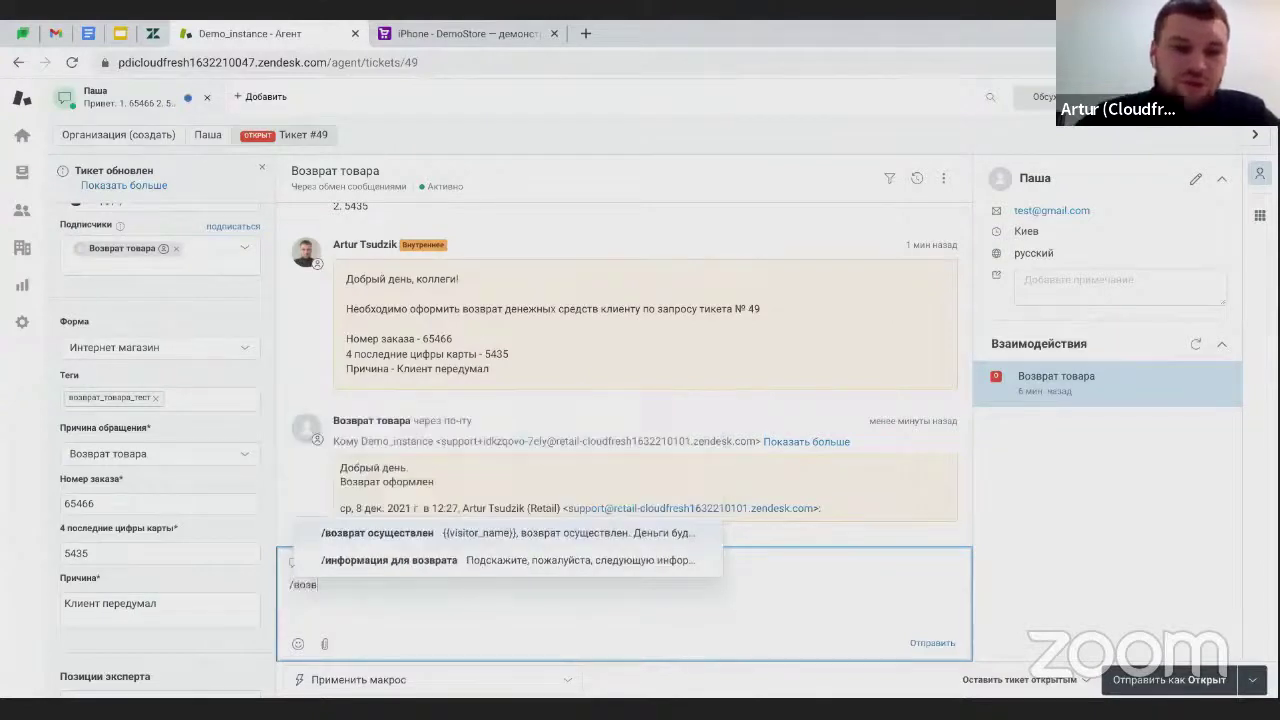
left_click(464, 541)
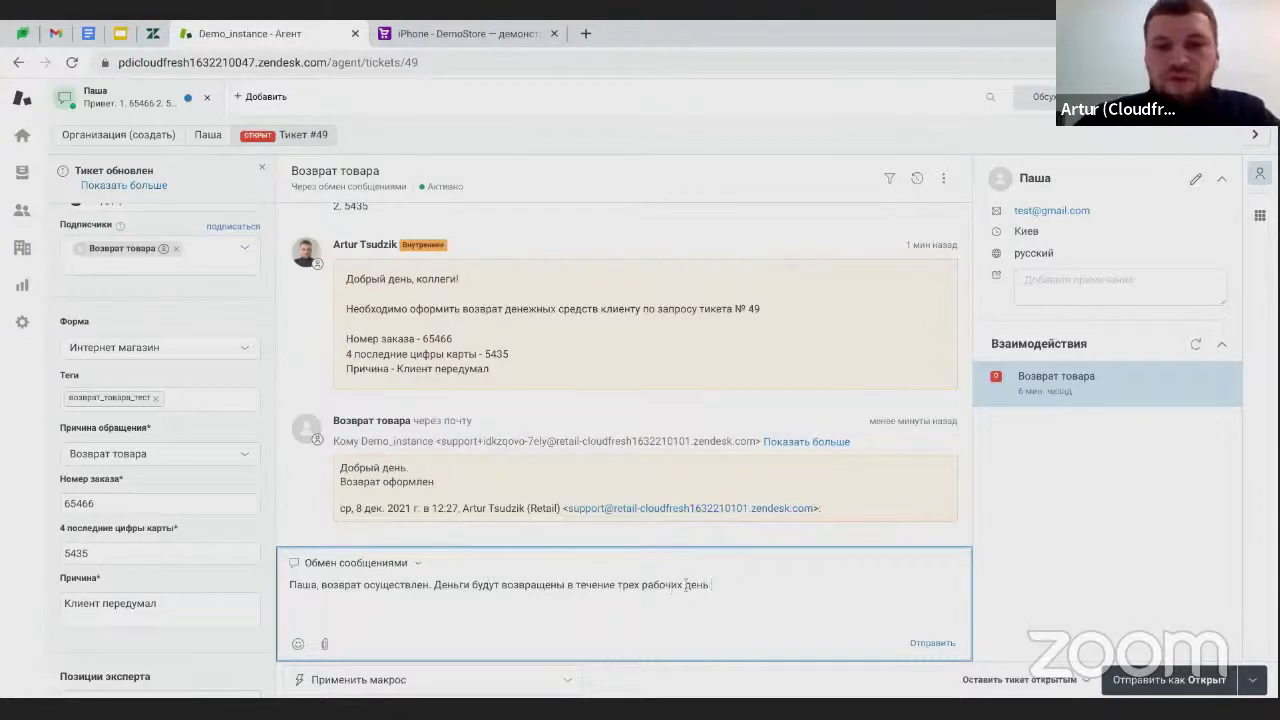
left_click(931, 645)
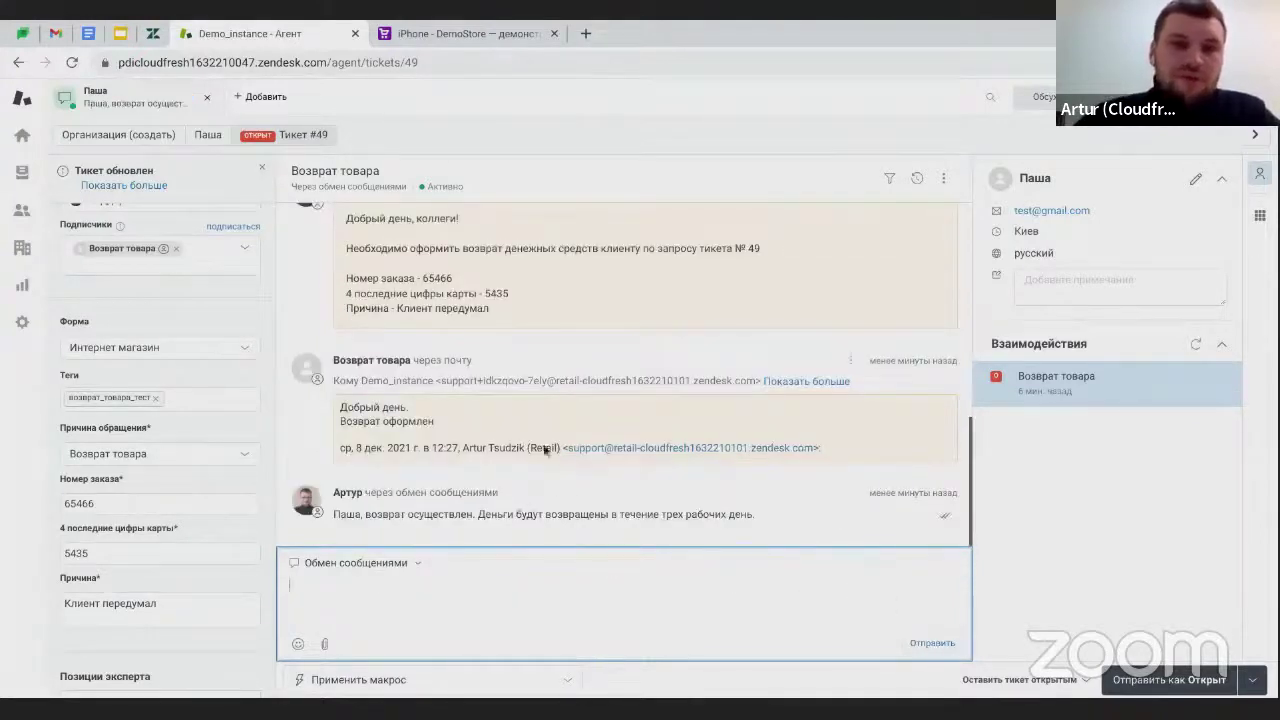
Switch to the DemoStore page and send "Спасибо. Хорошего дня :)" in the support chat as the customer.
left_click(462, 33)
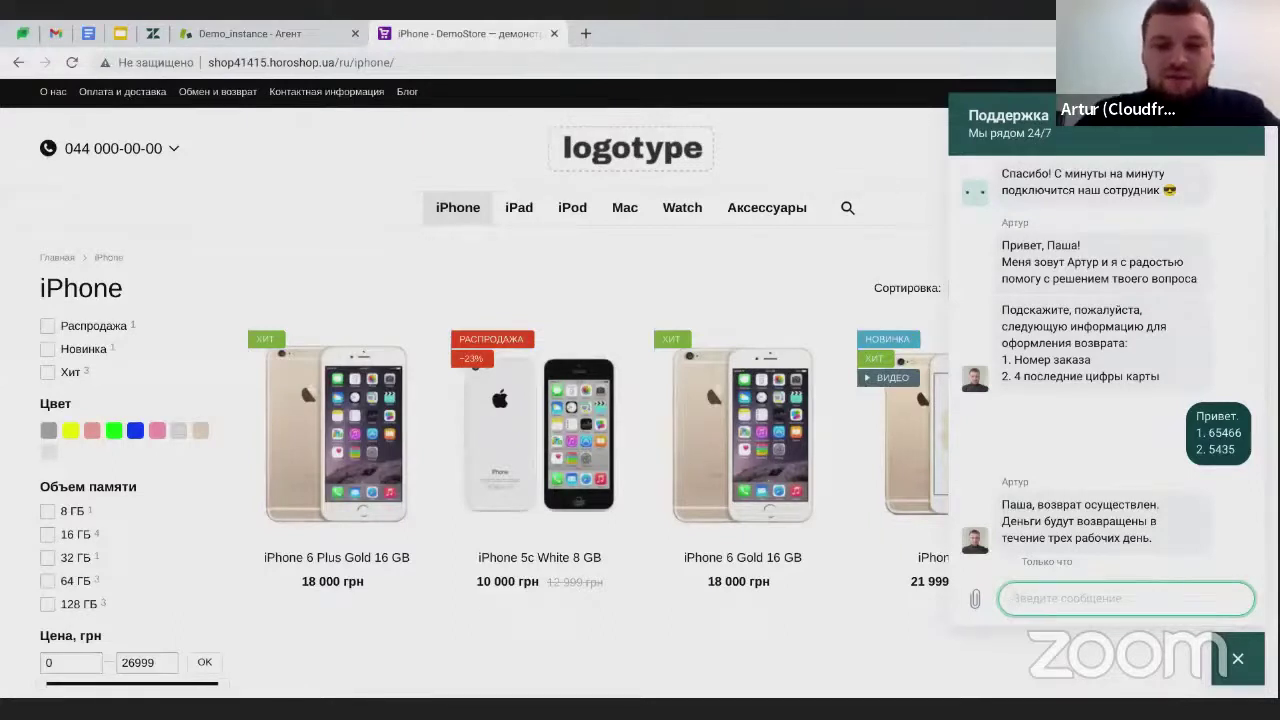
type("х")
key("BackSpace")
type("Спа")
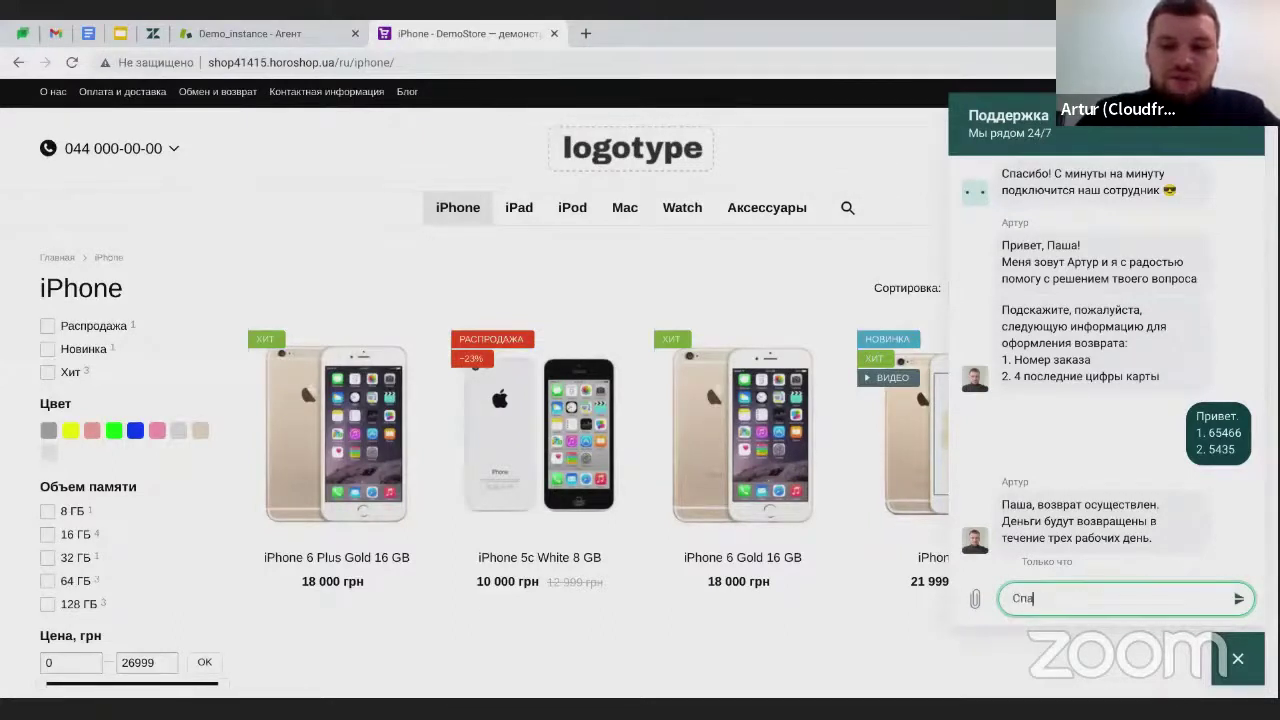
type("сибо. ")
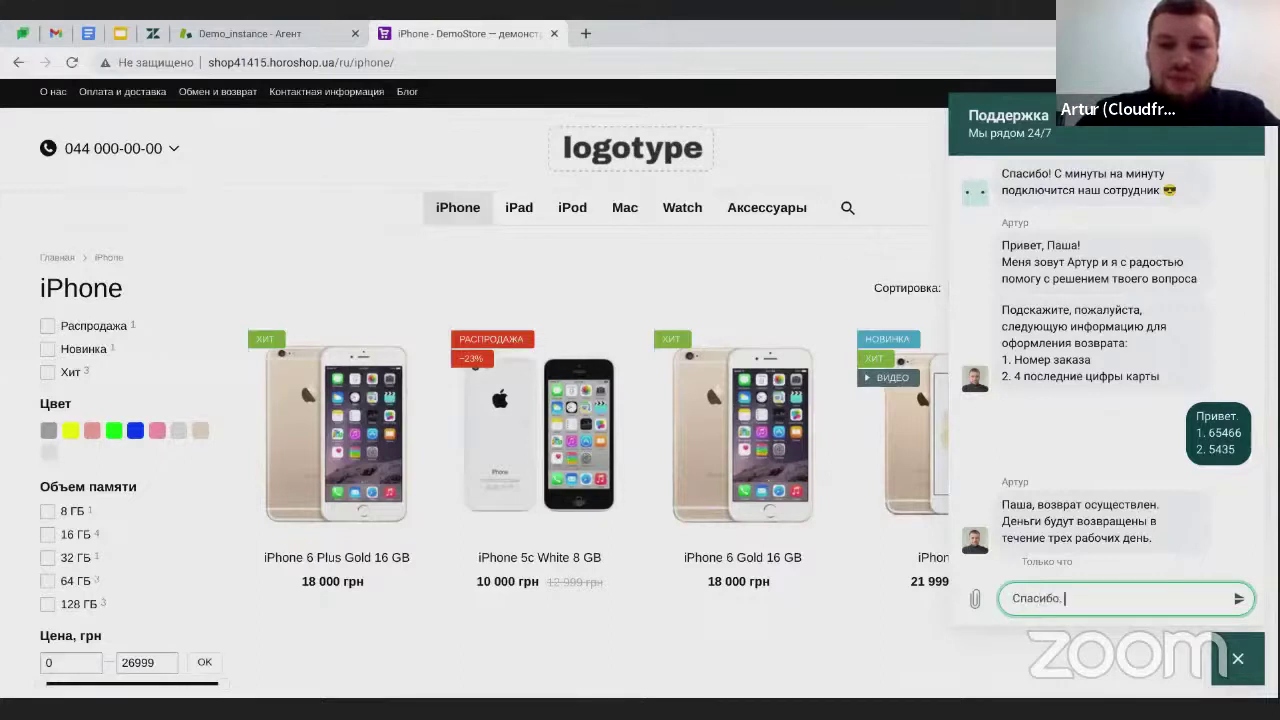
type("Хорошего дня")
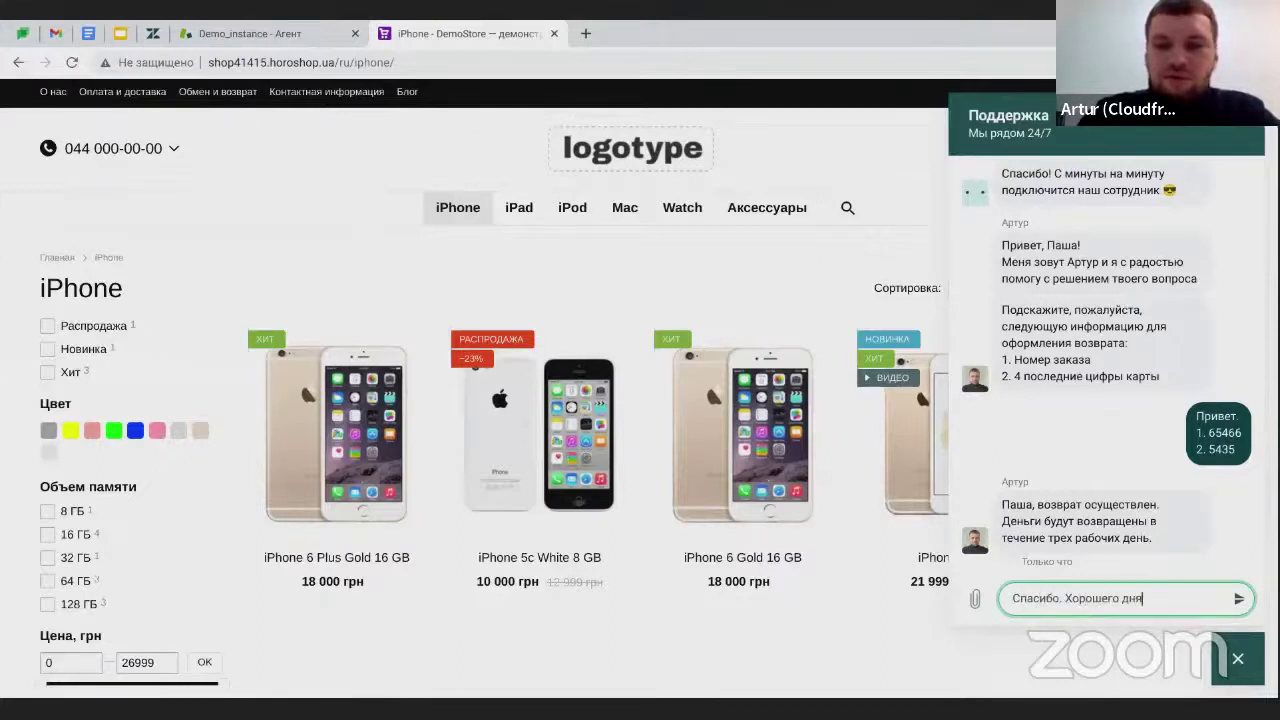
type(" :)")
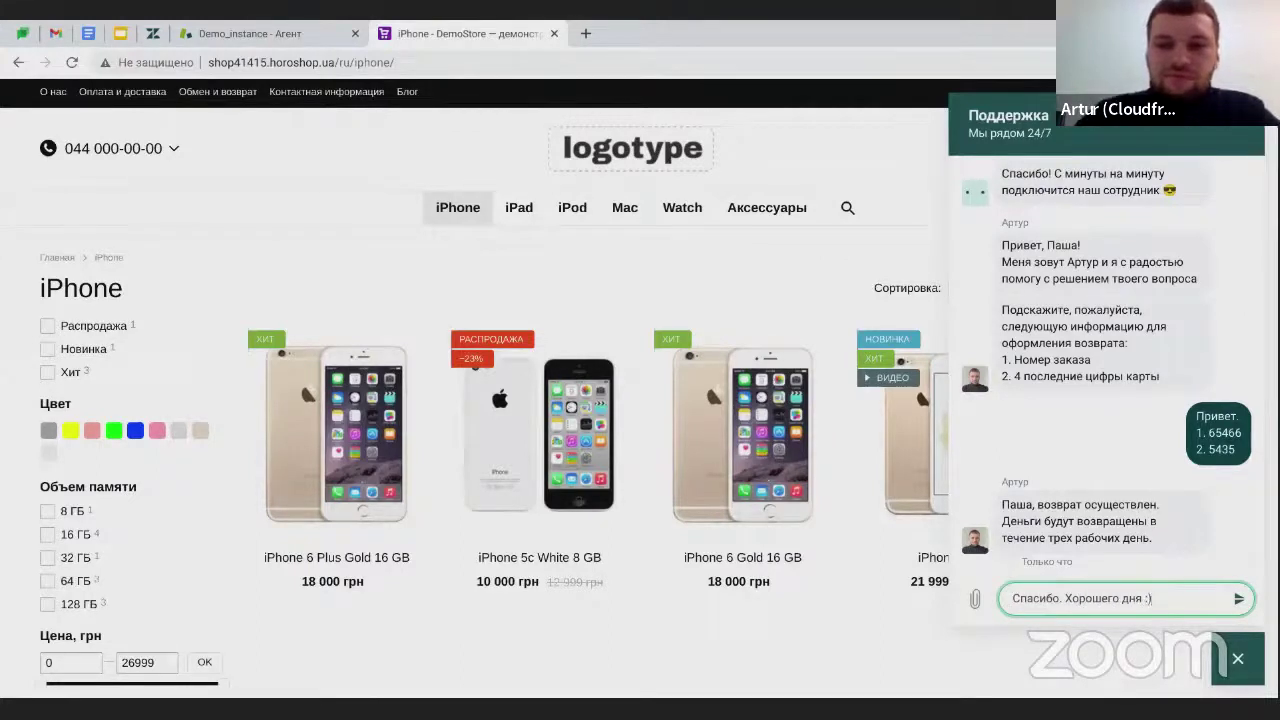
key("Return")
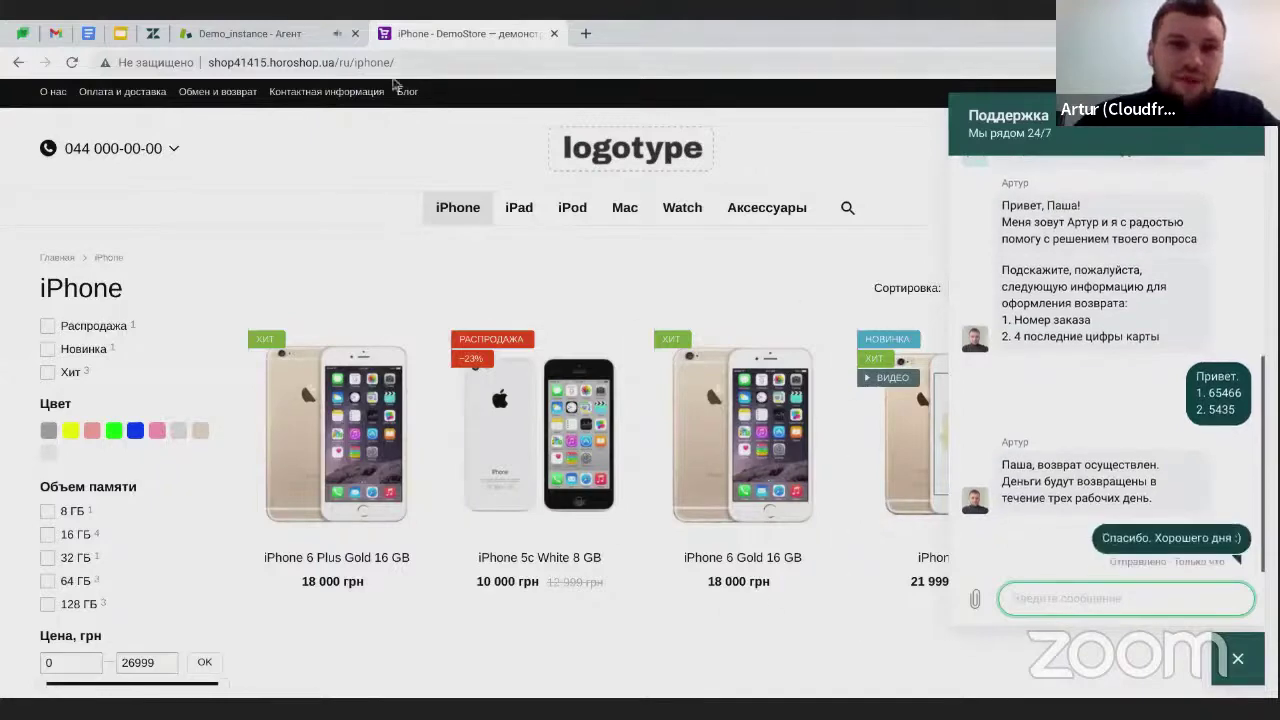
Return to the Zendesk ticket and send the customer the message "И вам хорошего дня!".
left_click(270, 33)
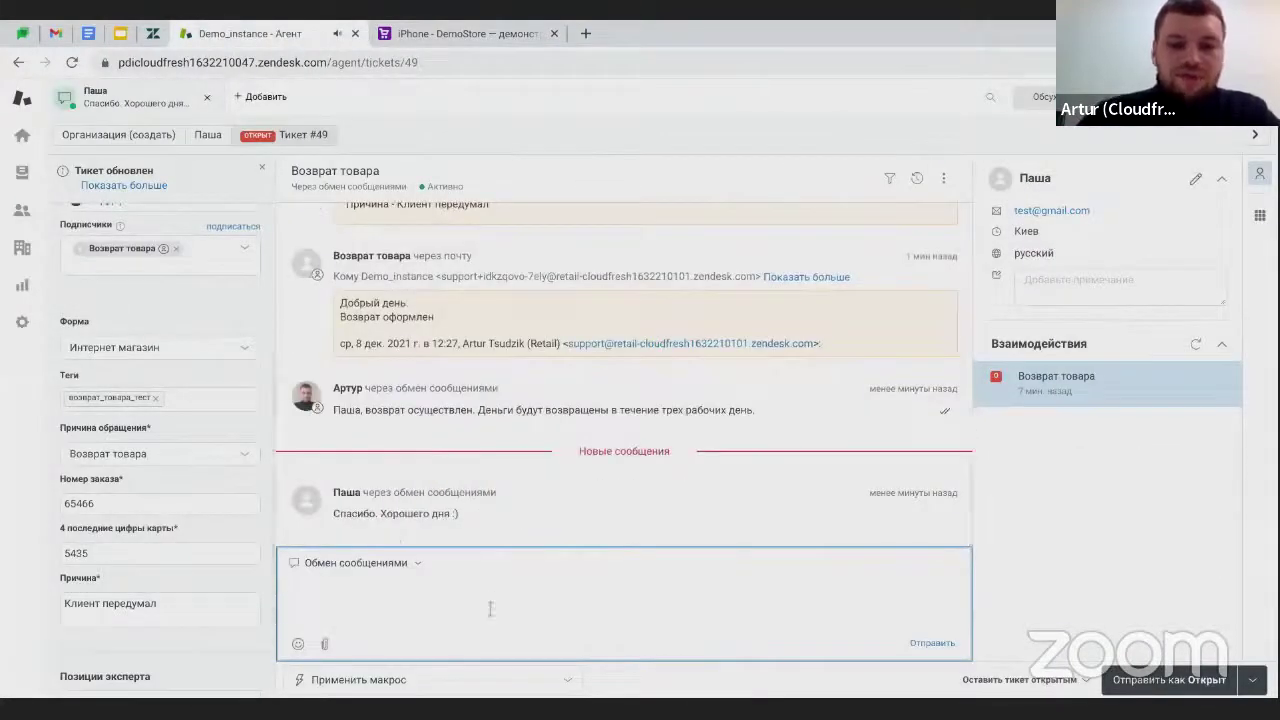
type("И вам хо")
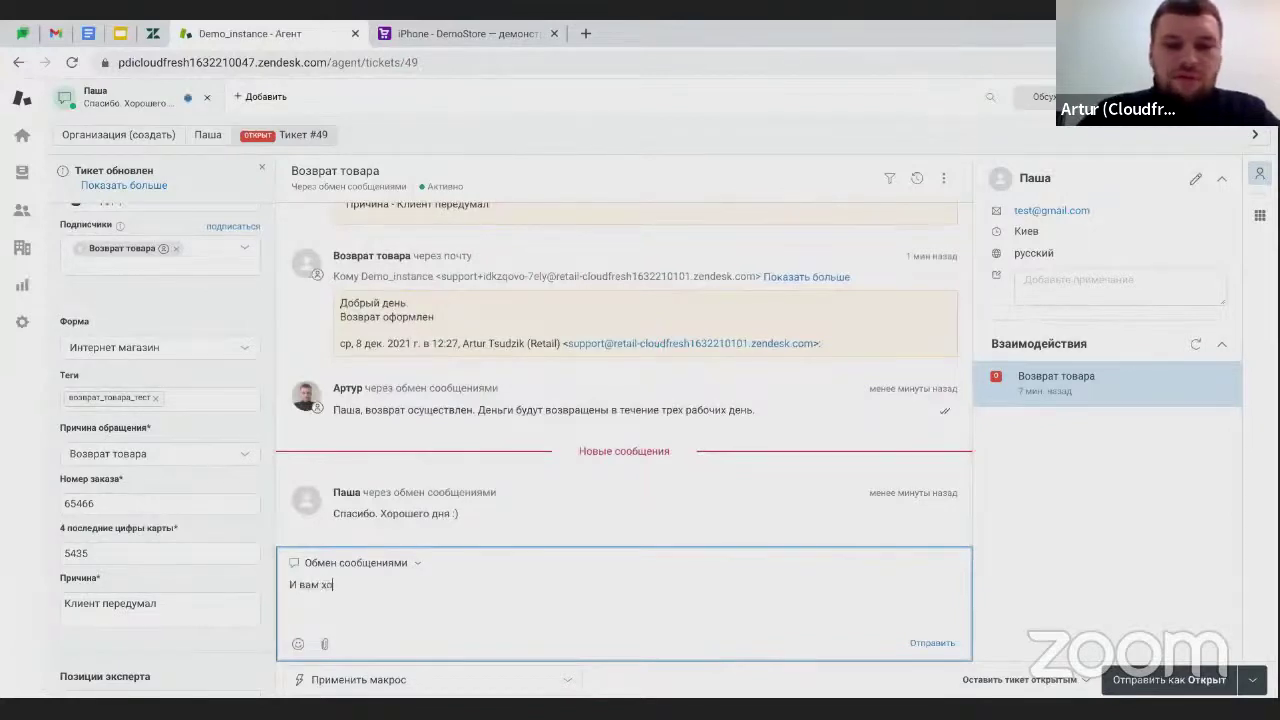
type("рошего дня")
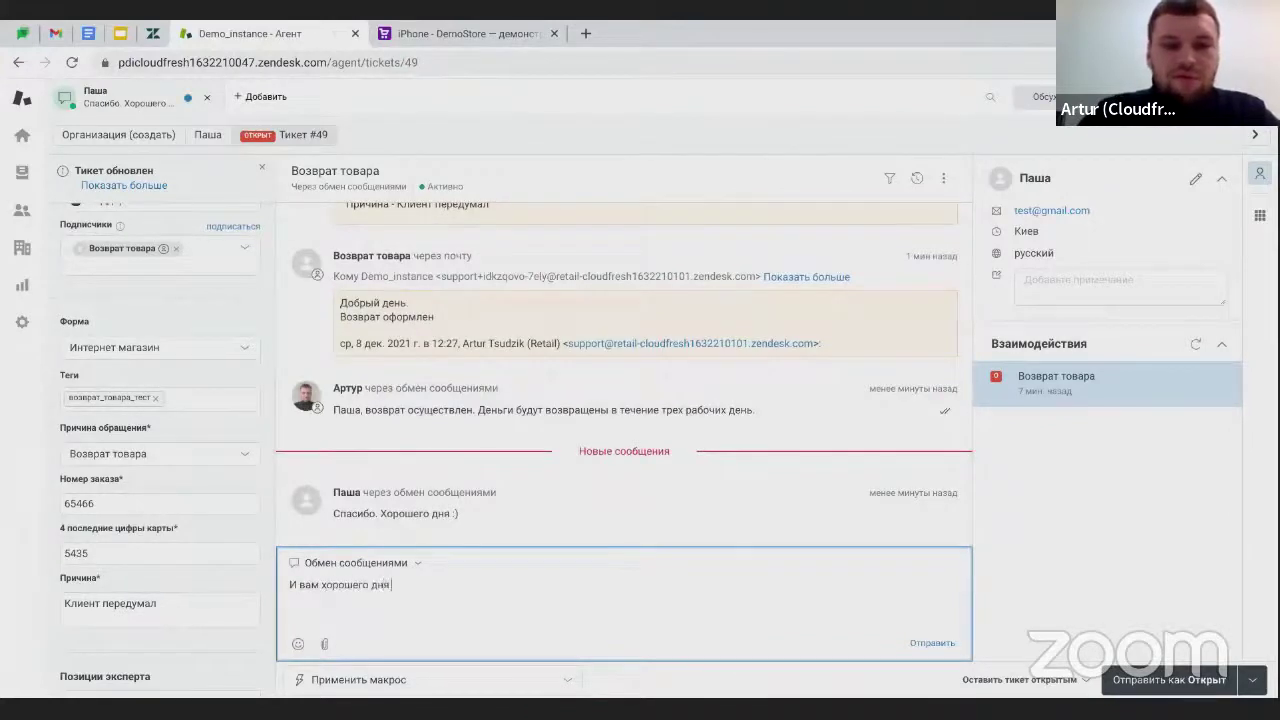
type("!")
key("Return")
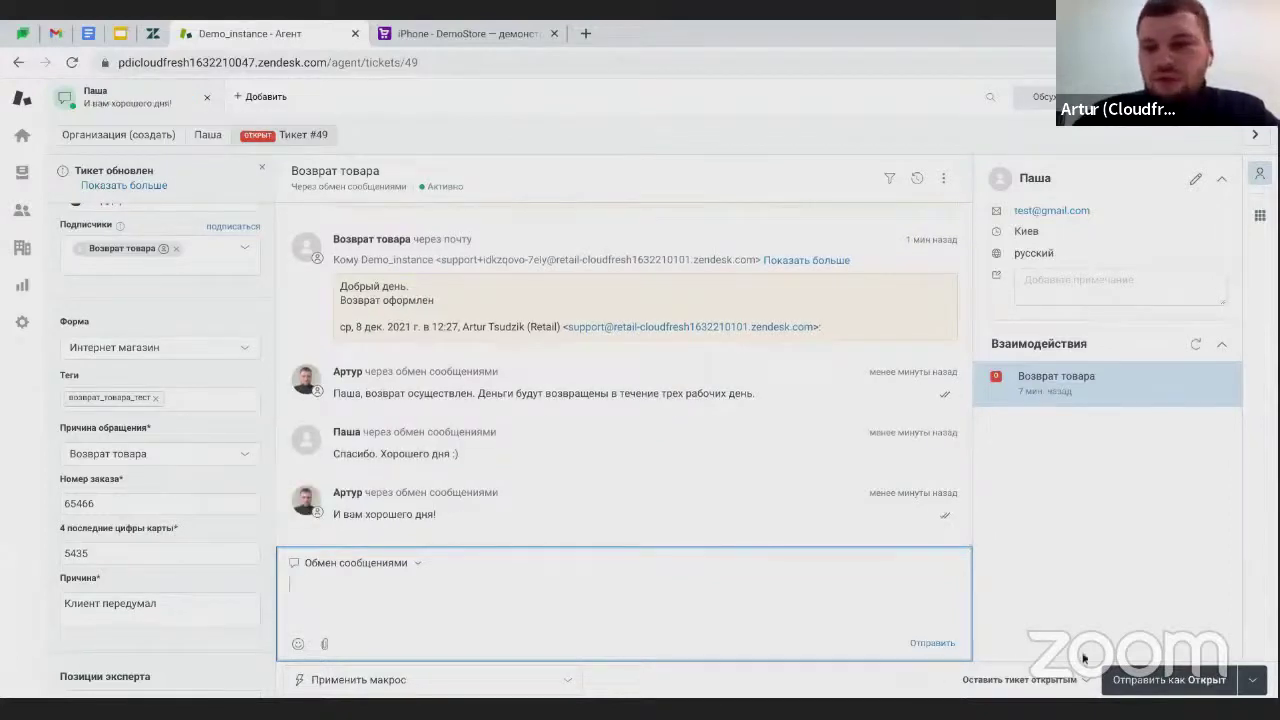
Submit the ticket as Выполнен and check the customer's chat on the DemoStore page.
left_click(1252, 680)
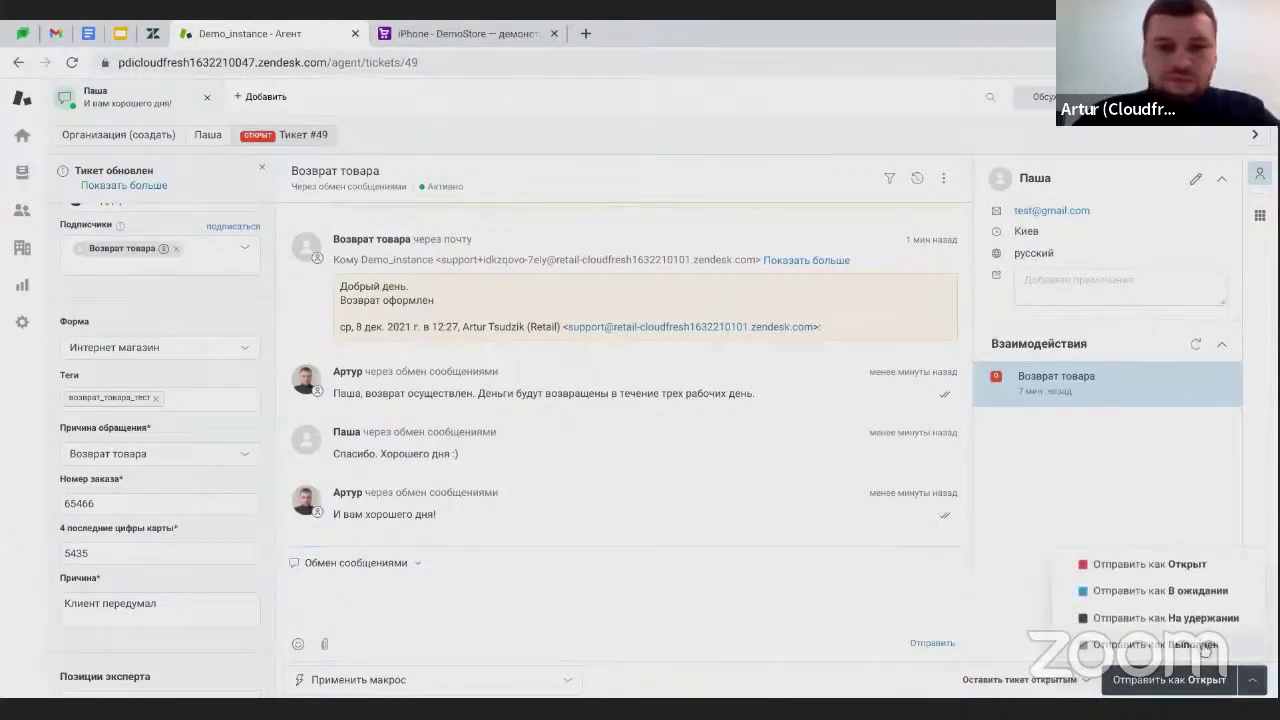
left_click(1160, 644)
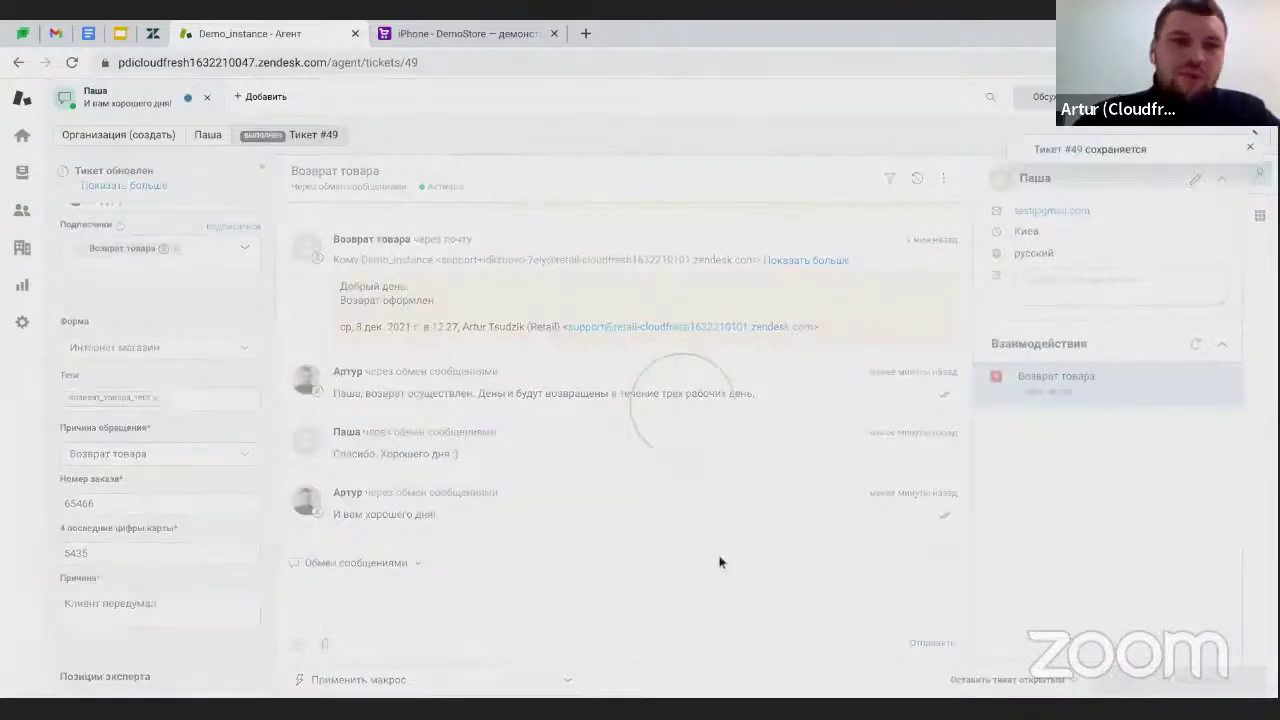
left_click(420, 33)
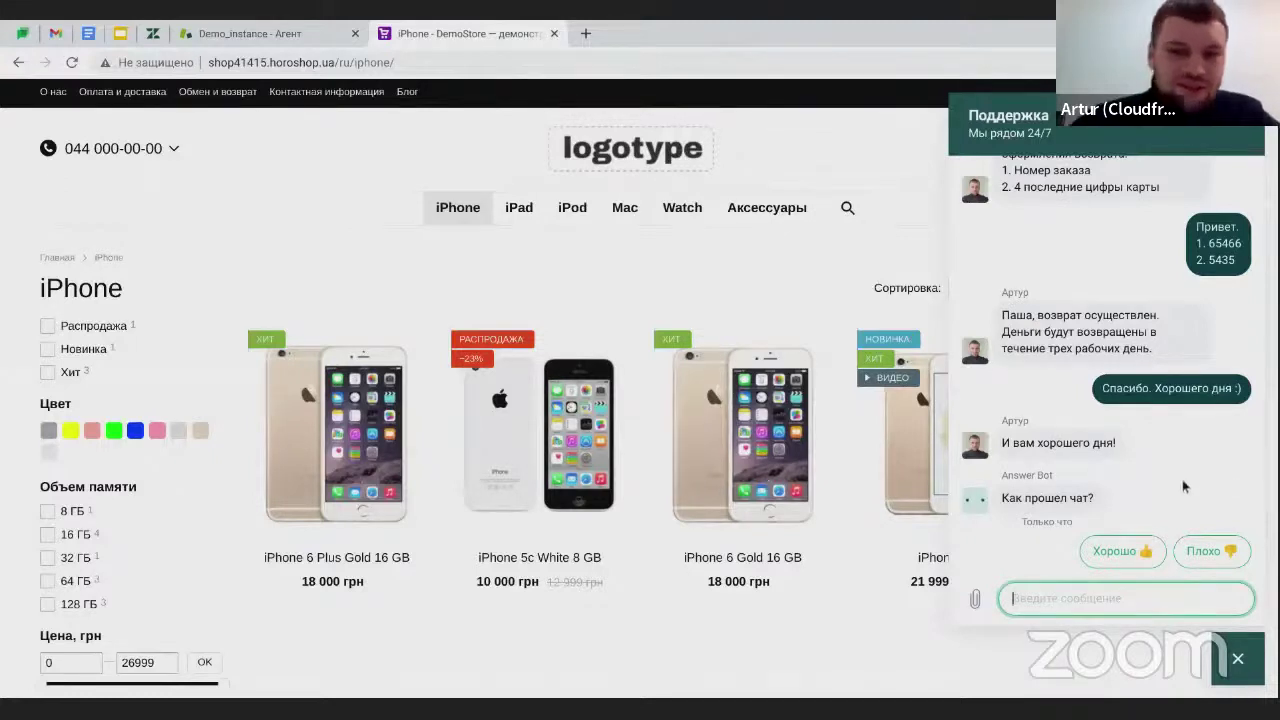
Rate the support chat as Хорошо with the comment "Супер!" as the customer, and return to the Zendesk ticket.
left_click(1131, 556)
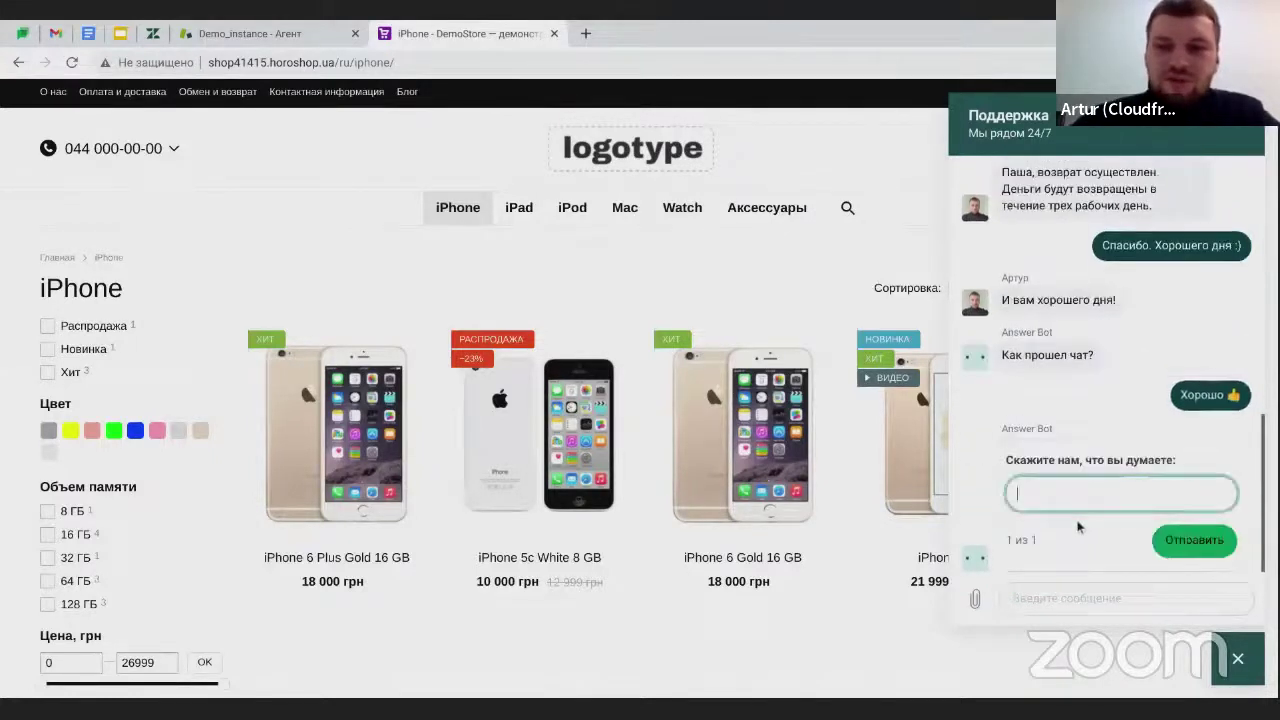
type("Супер!")
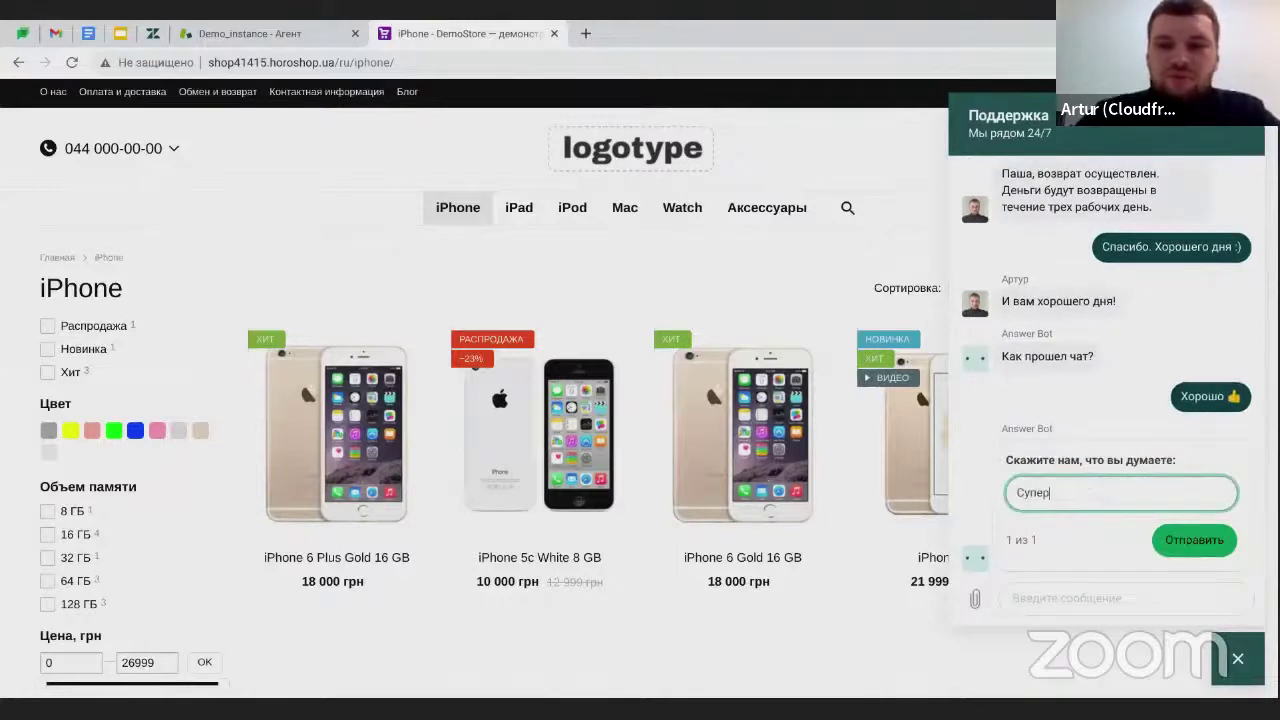
left_click(1173, 545)
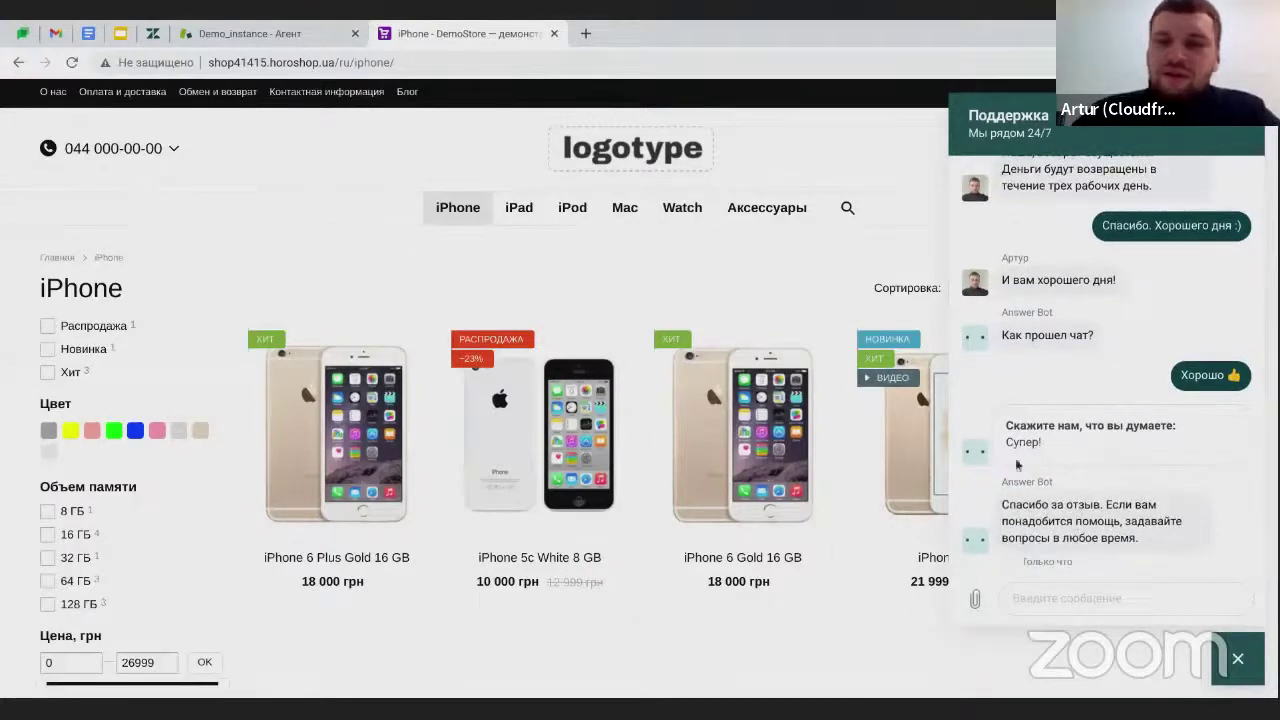
key("ctrl+shift+Tab")
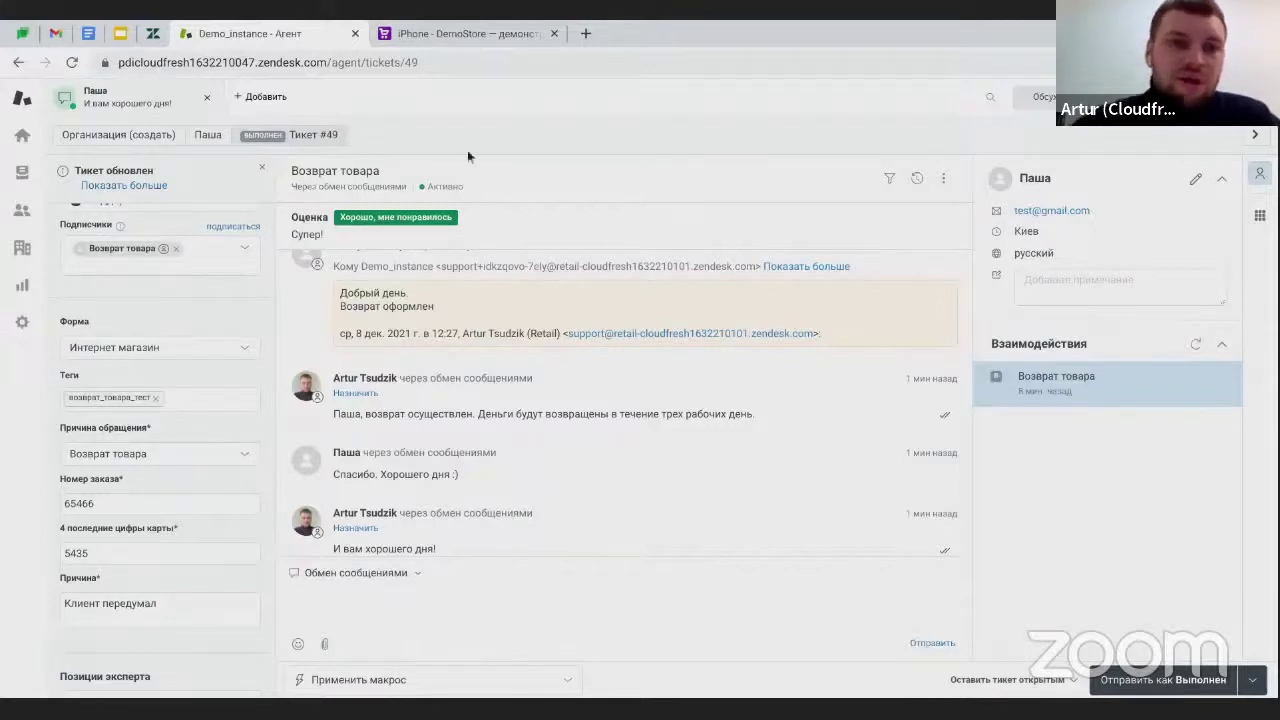
View the first preview image on the Shopify for Zendesk page and look through the apps list in the ticket.
left_click(155, 35)
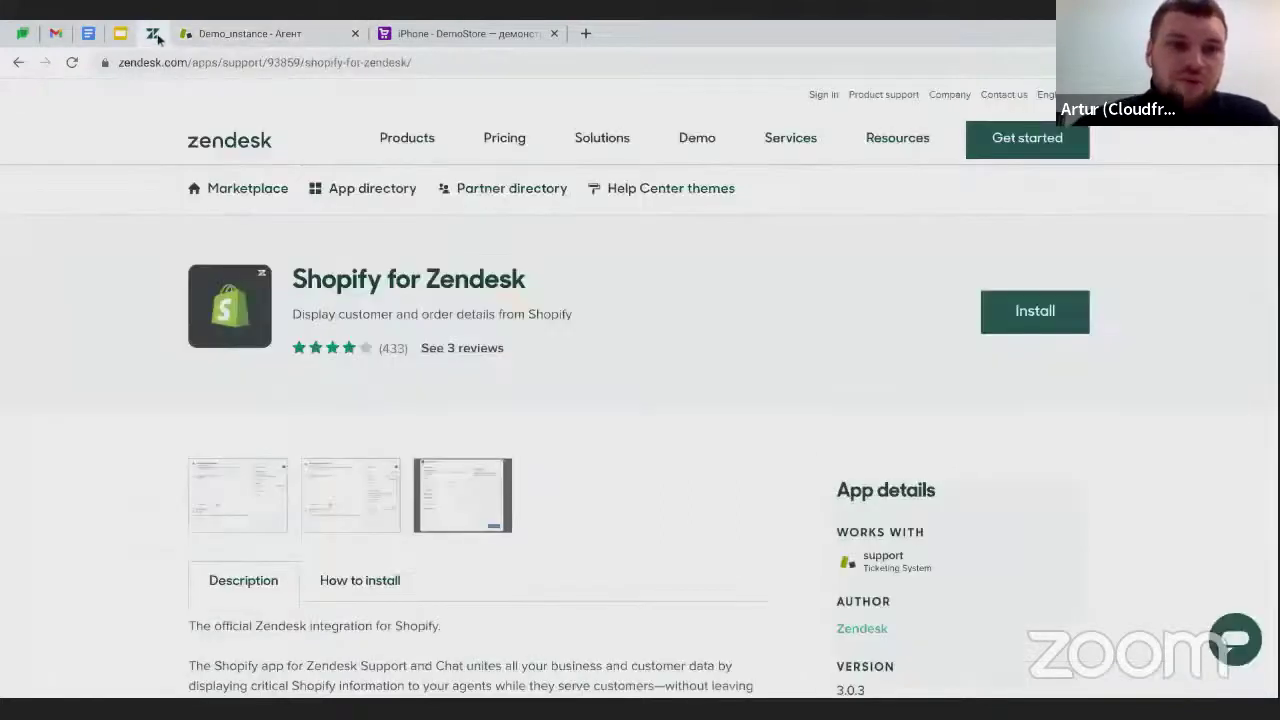
left_click(271, 501)
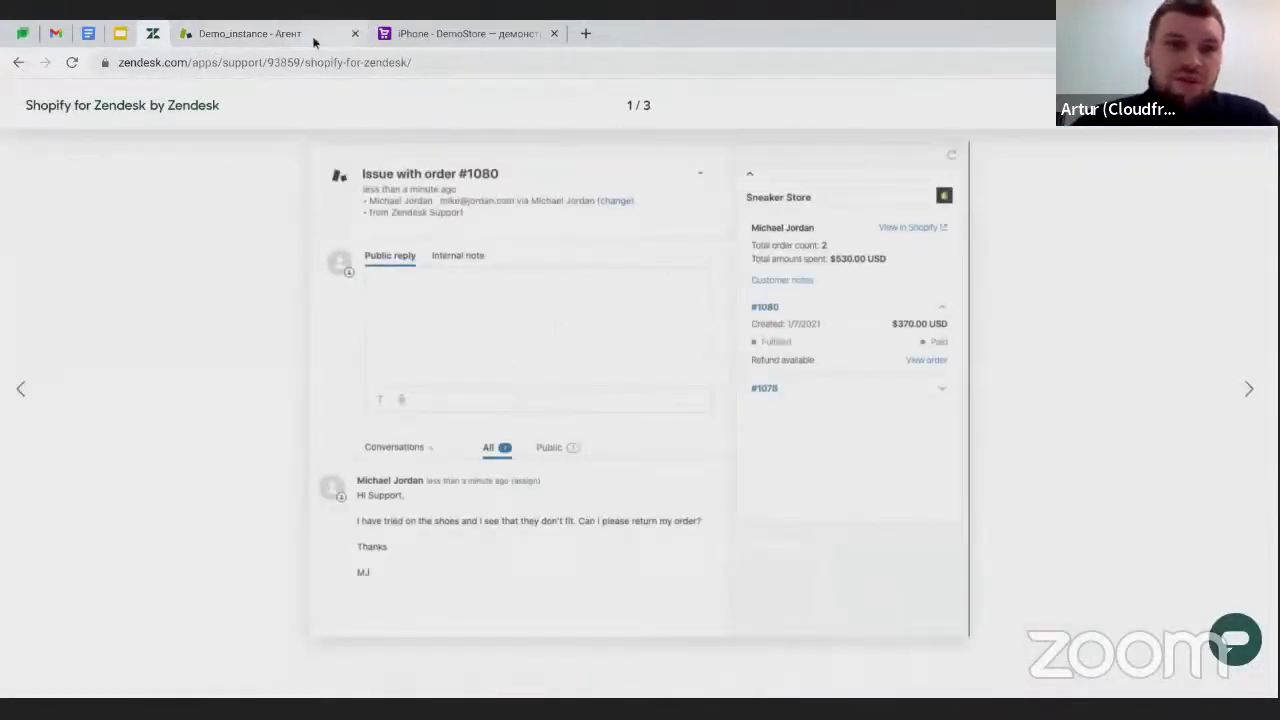
left_click(250, 34)
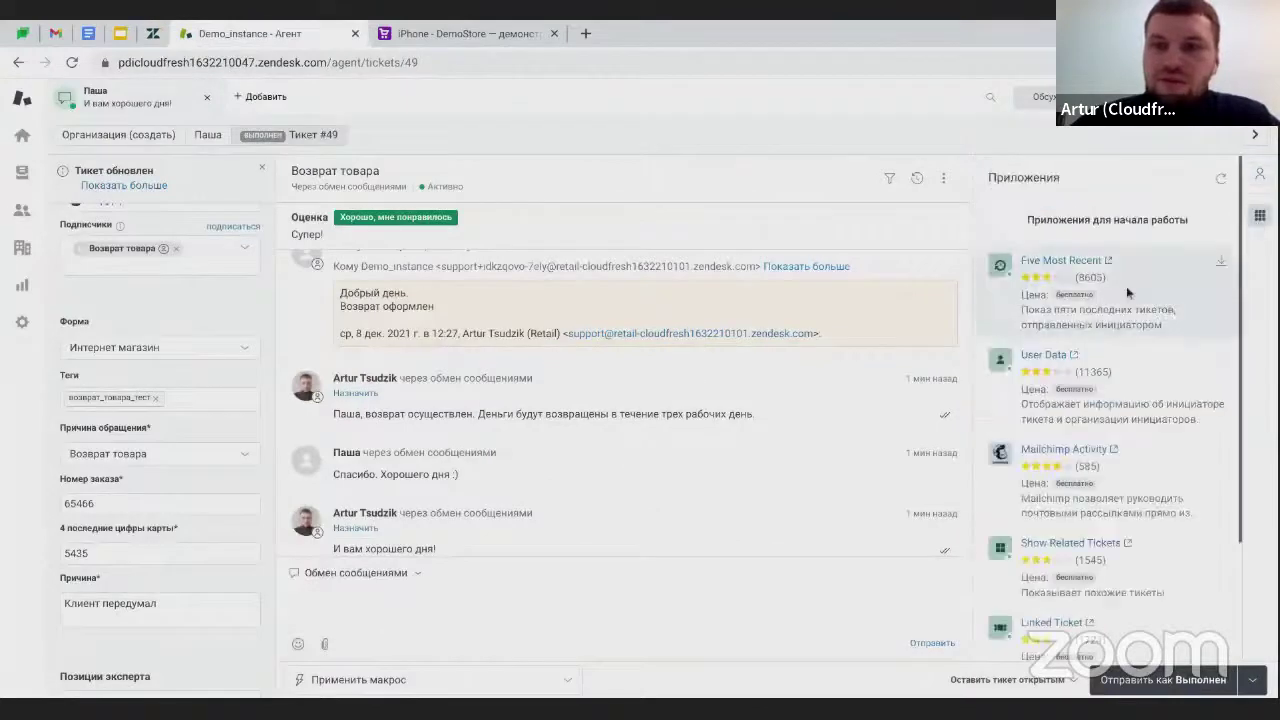
scroll(1184, 257, "down", 2)
scroll(1160, 240, "up", 2)
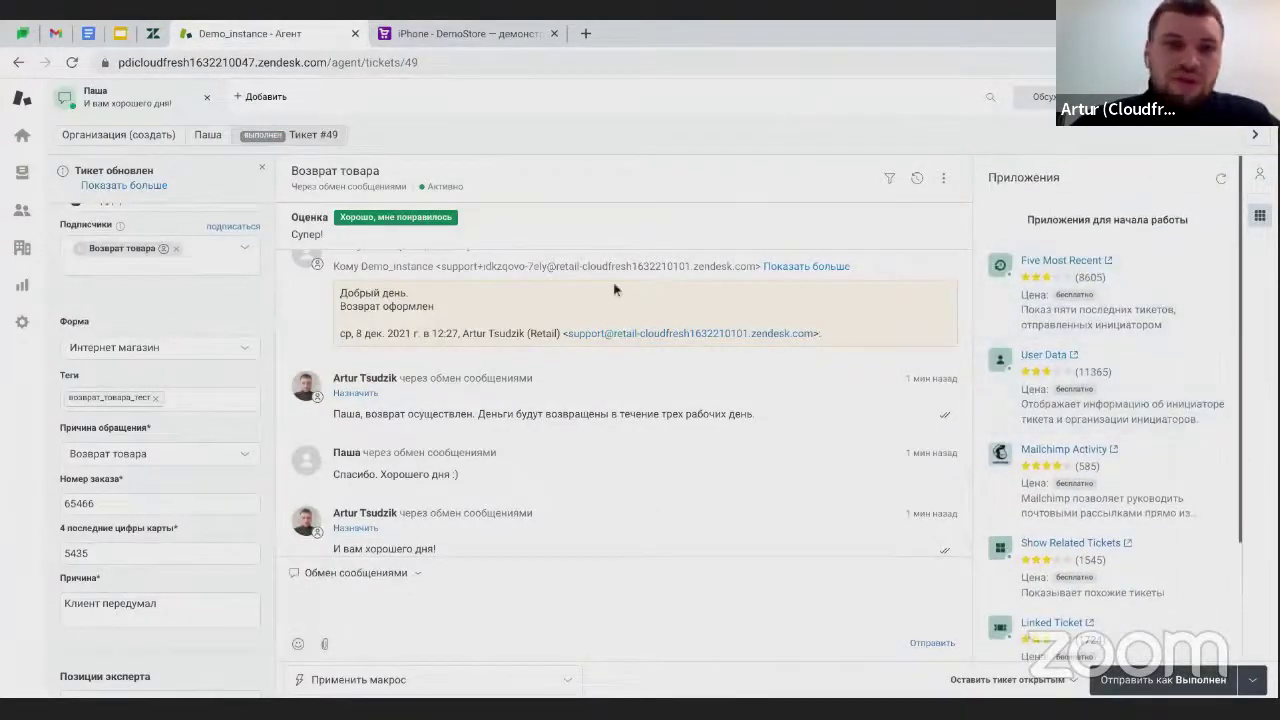
Go through the remaining Shopify for Zendesk preview images showing order details and the refund form, and close the gallery.
left_click(153, 33)
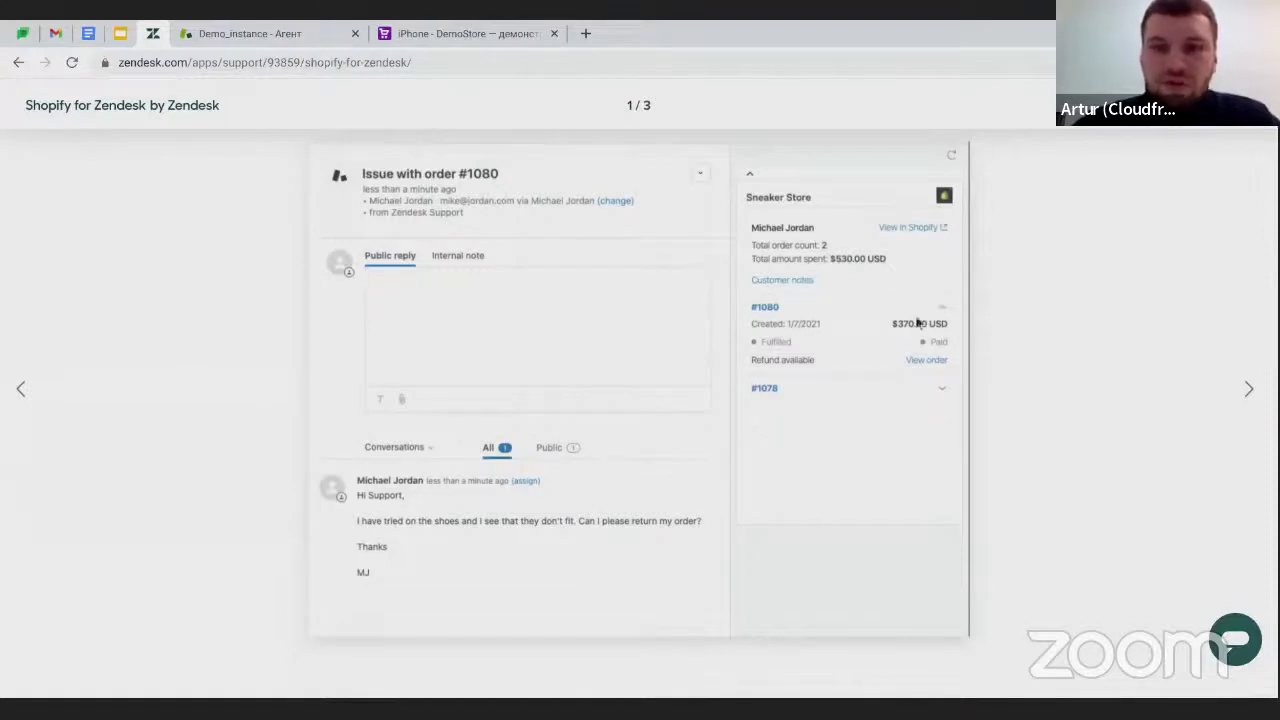
left_click(1247, 389)
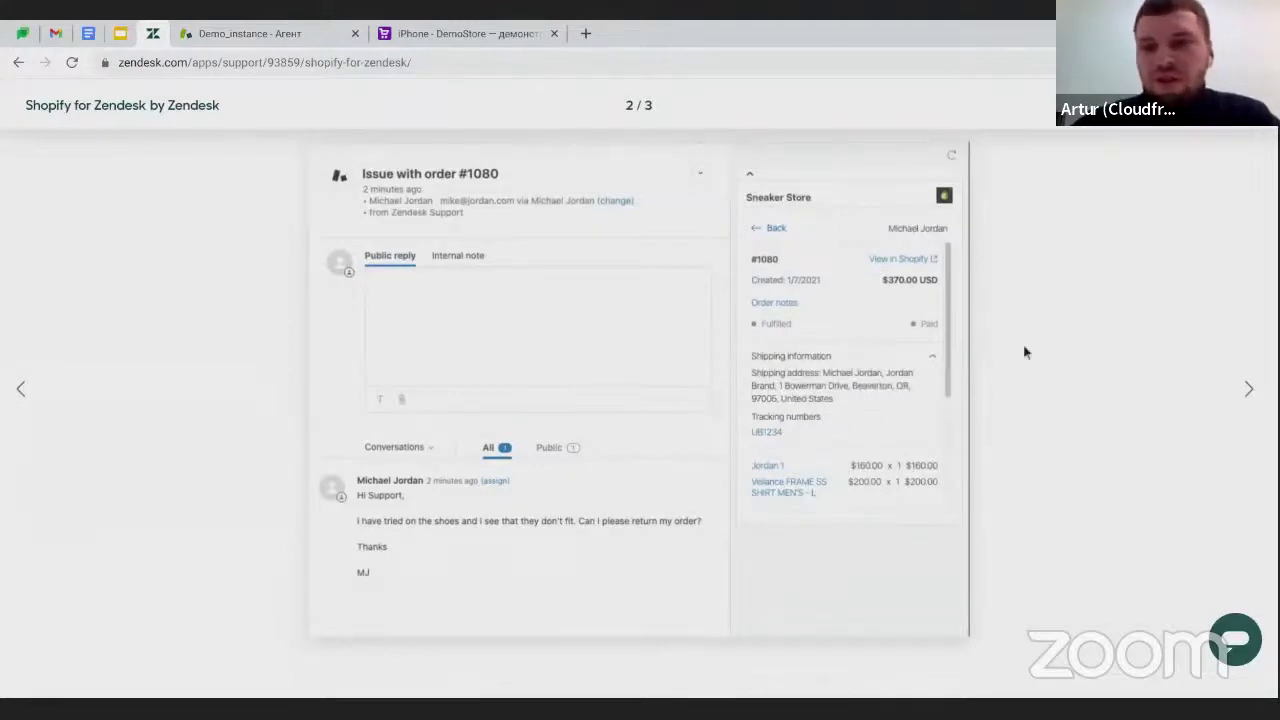
left_click(1249, 391)
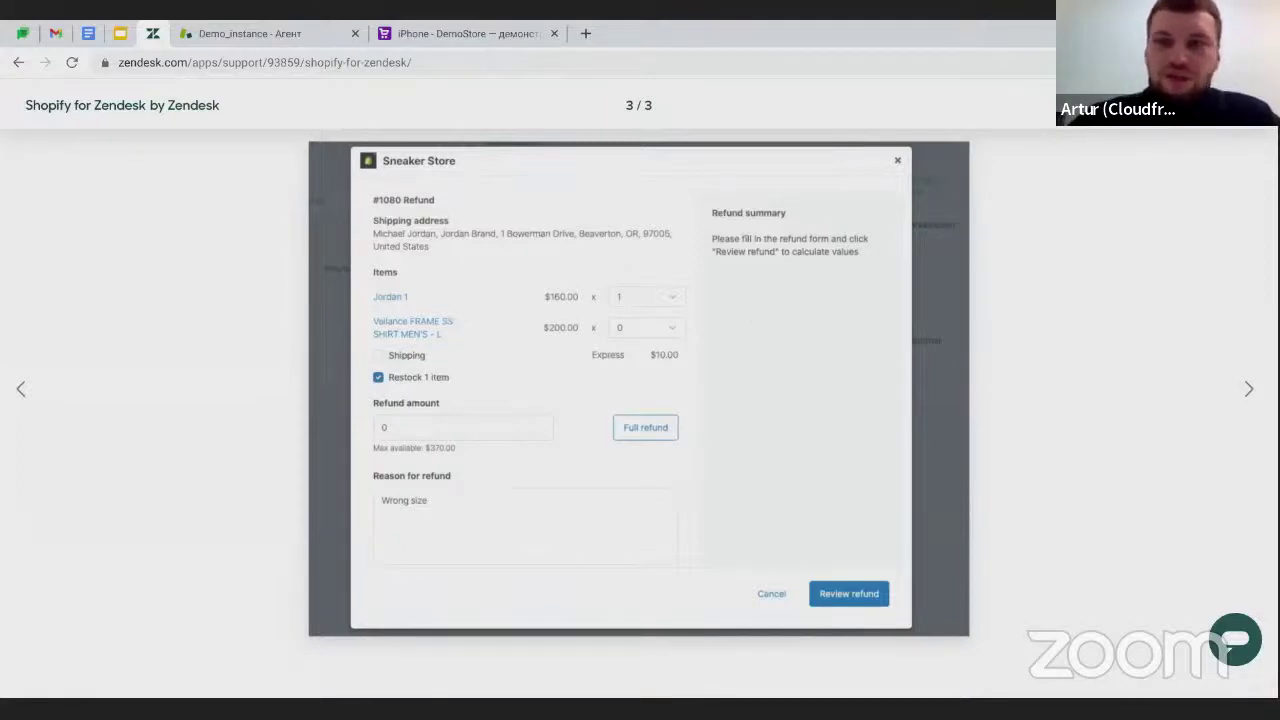
left_click(1146, 177)
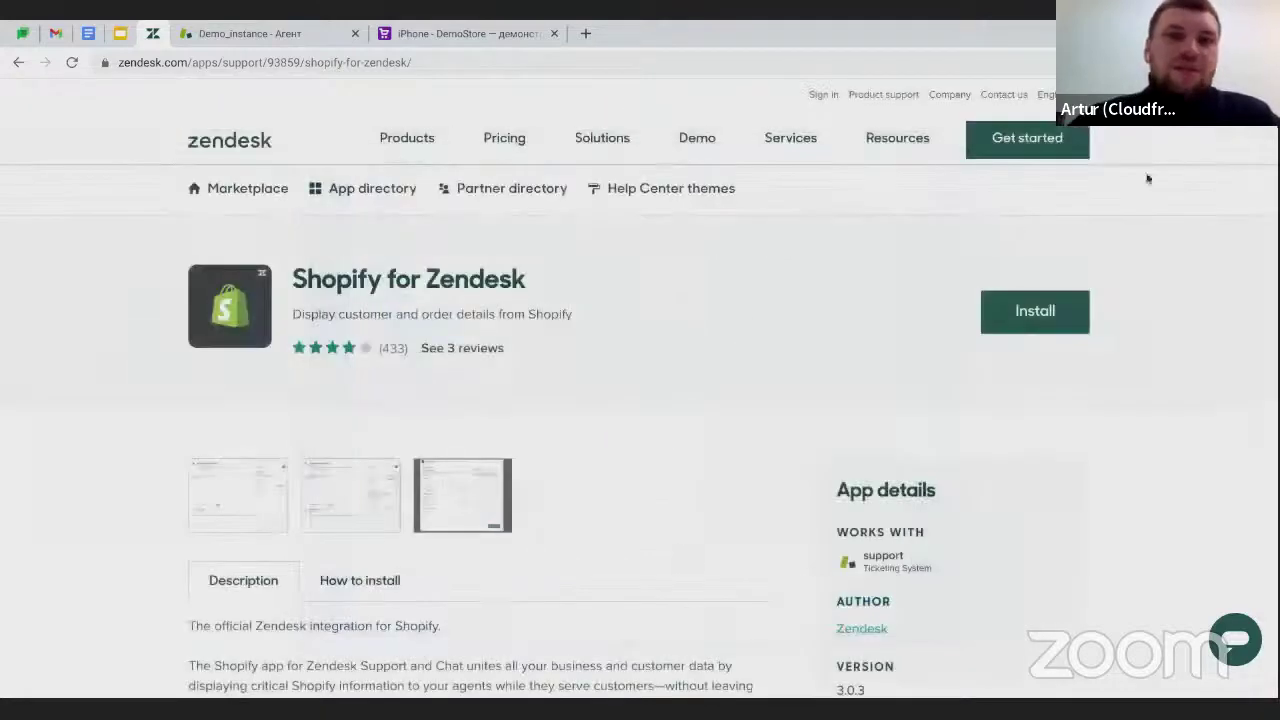
Return to the Zendesk ticket and open the Explore product from there.
left_click(315, 36)
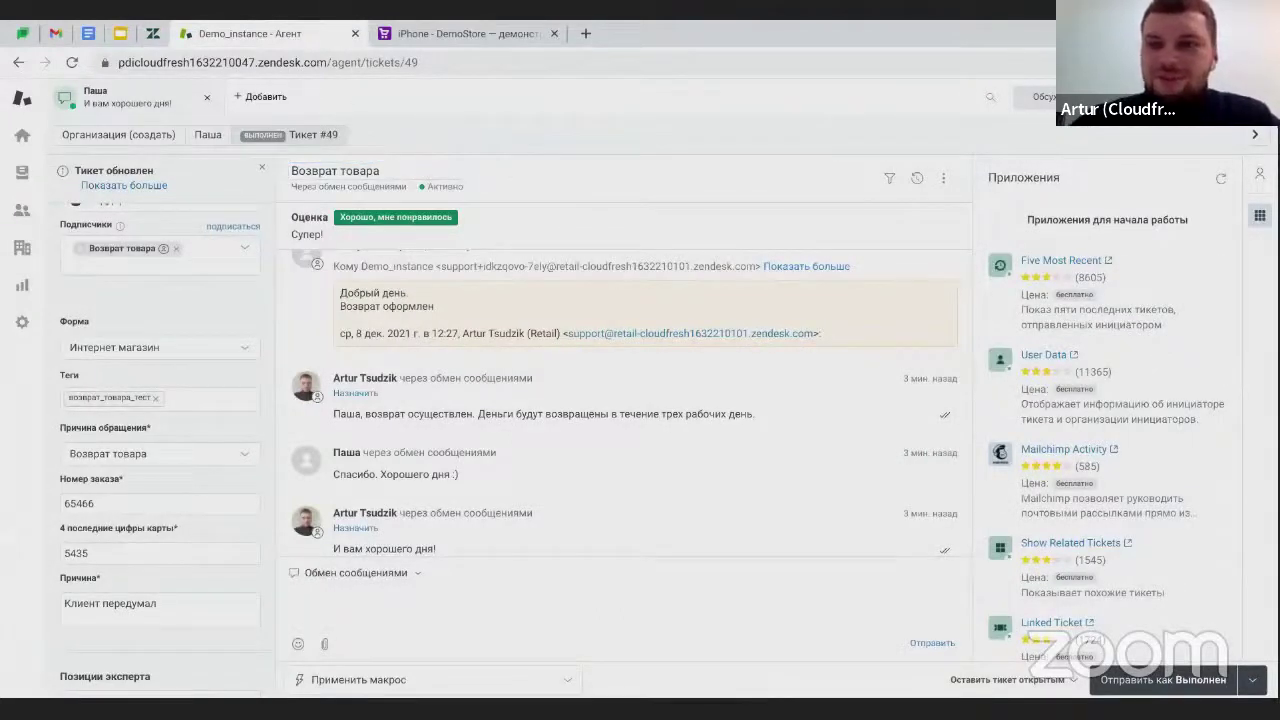
left_click(1144, 90)
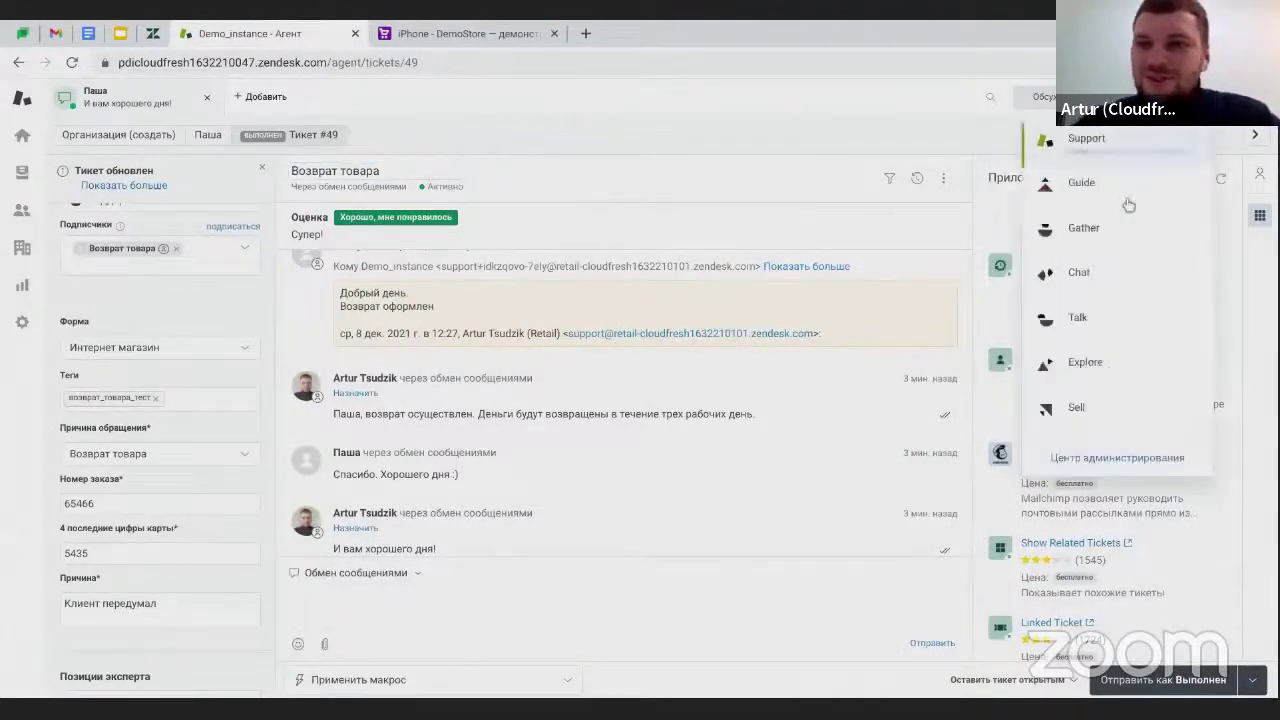
left_click(1085, 362)
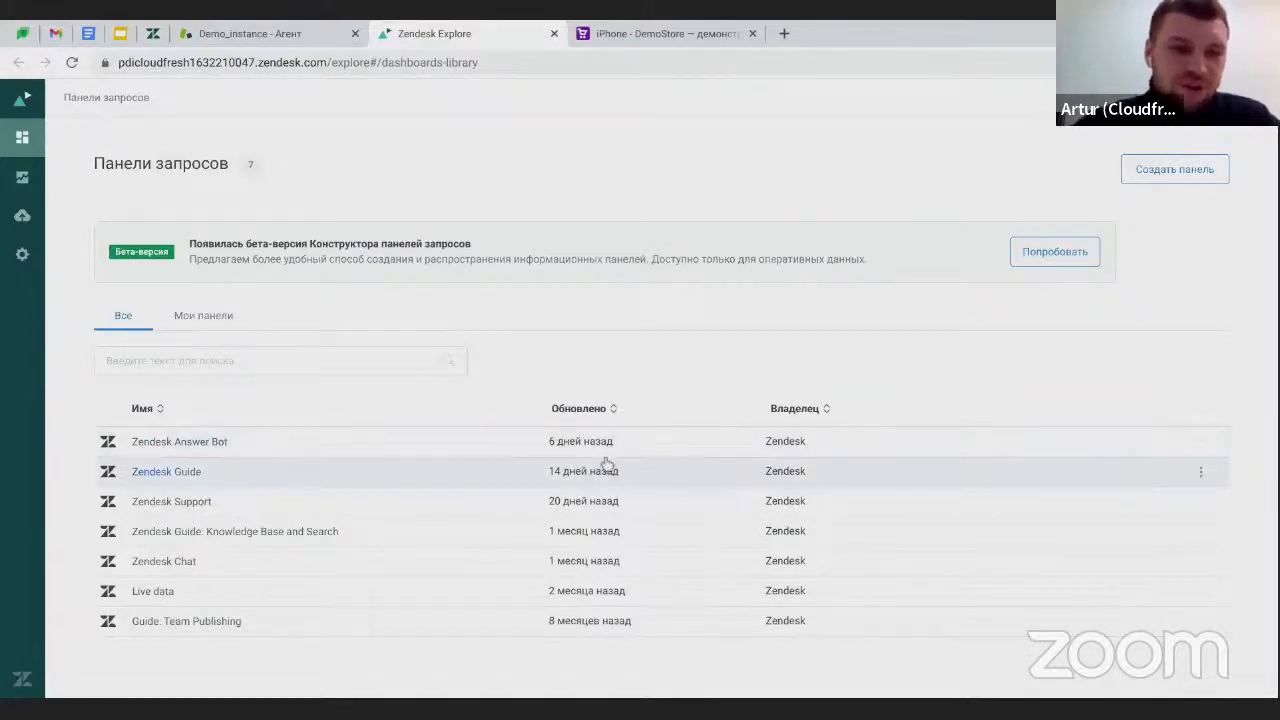
Open the Zendesk Support dashboard and examine its ticket metrics, charts and time filter.
left_click(298, 511)
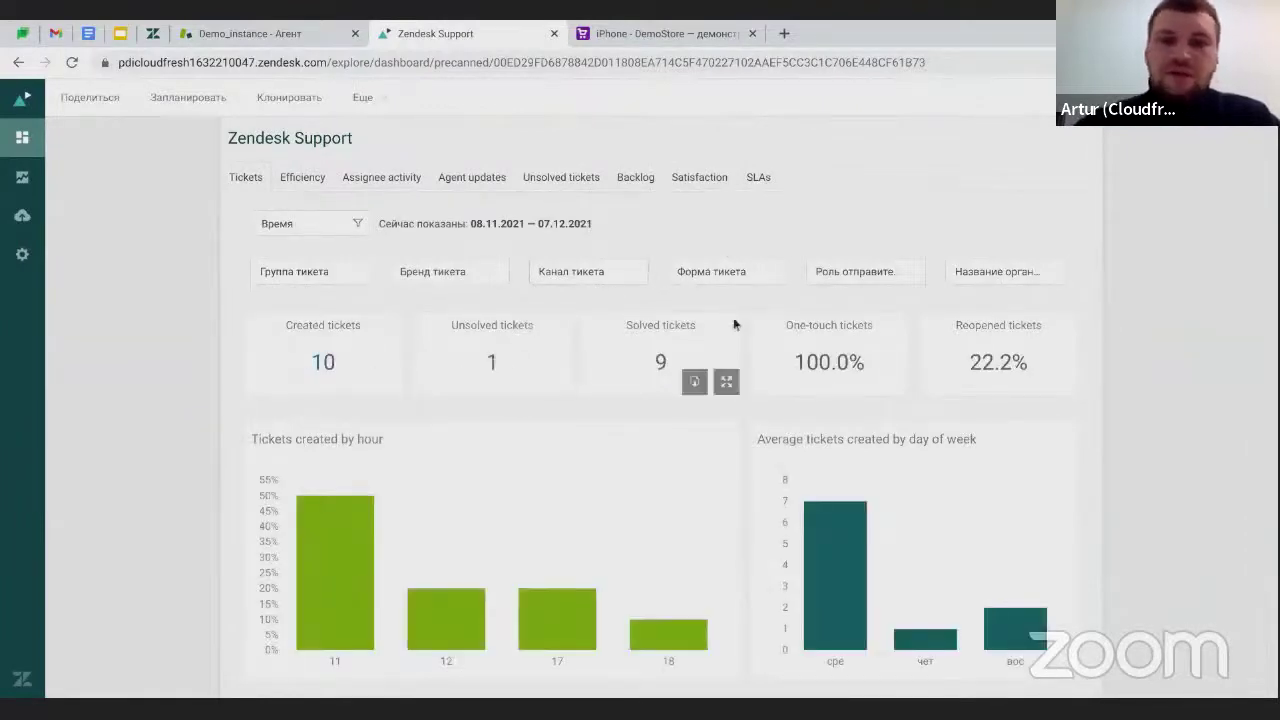
scroll(734, 394, "down", 2)
scroll(730, 395, "up", 2)
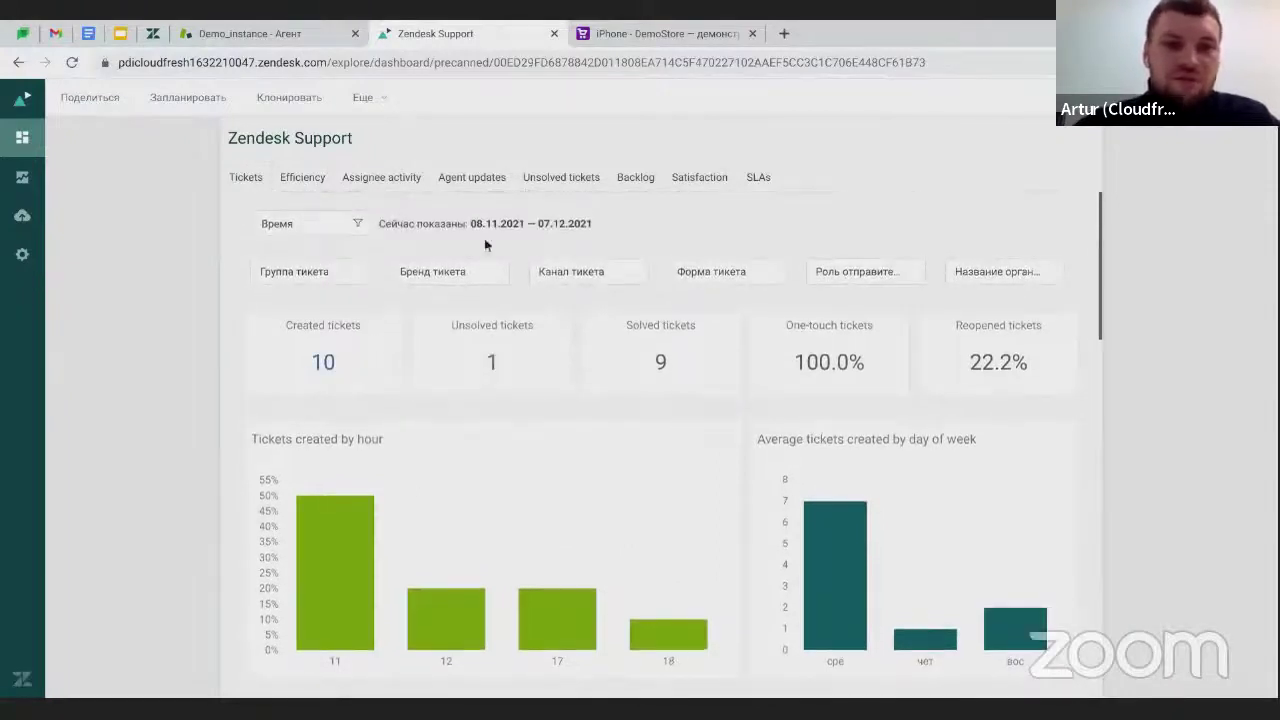
left_click(356, 223)
left_click(360, 225)
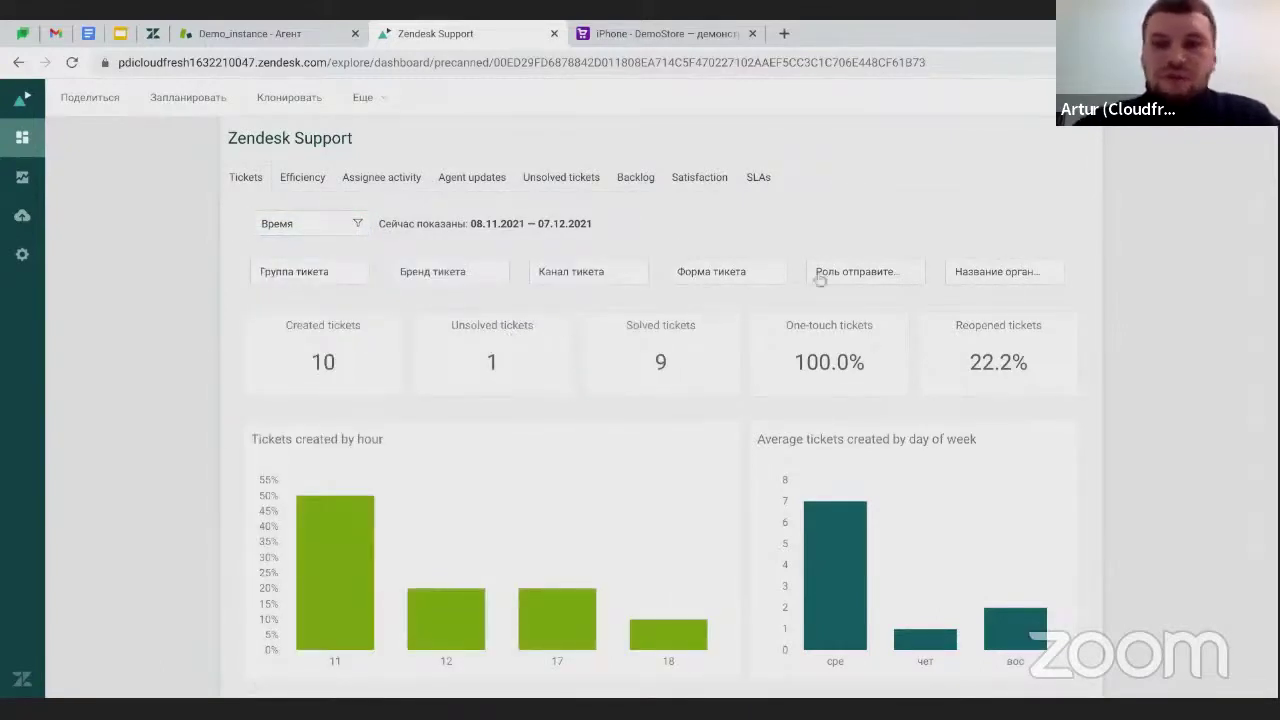
scroll(743, 271, "down", 2)
scroll(677, 242, "up", 2)
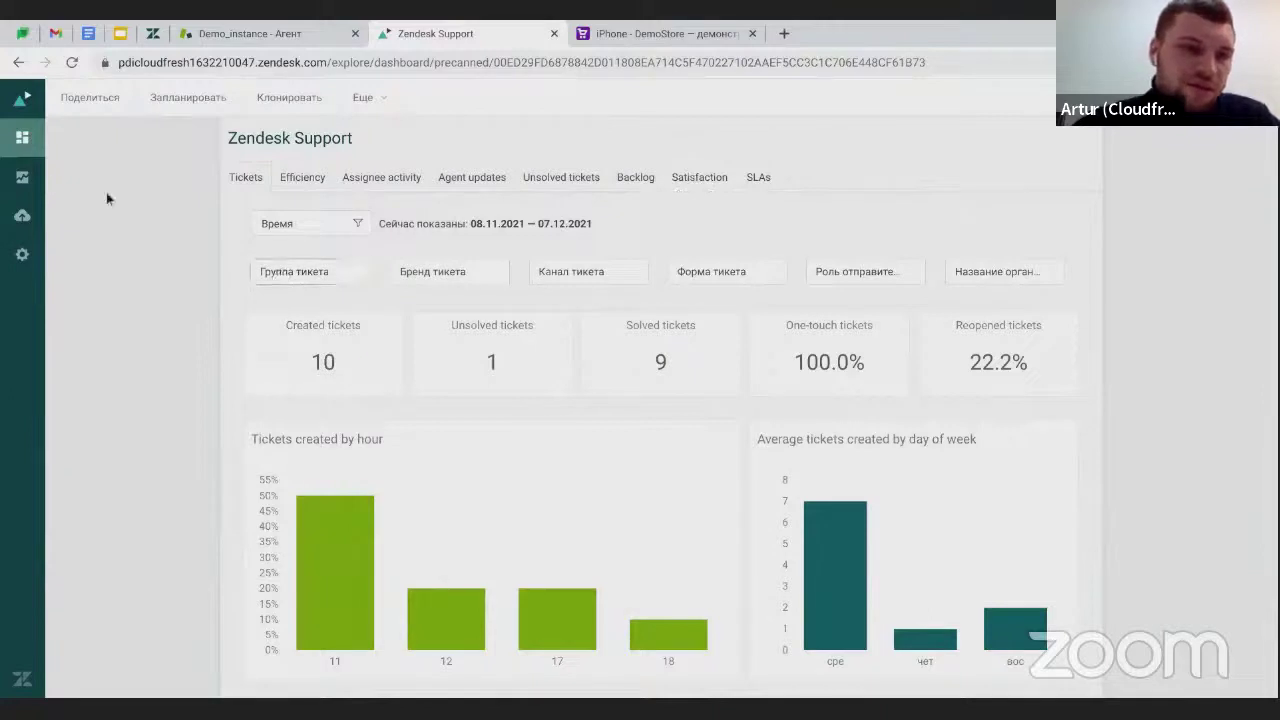
Create a new query from the query library for Support, type Тикеты, with the Support: Tickets [default] dataset.
left_click(22, 137)
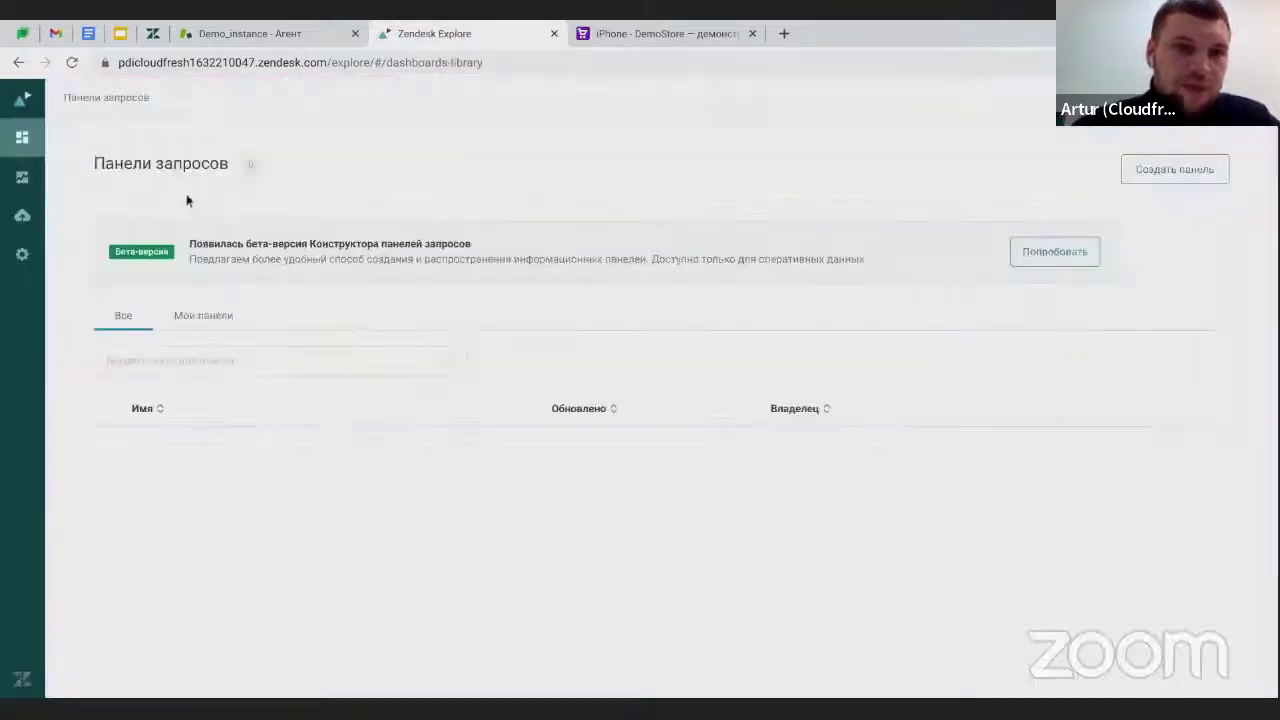
left_click(22, 177)
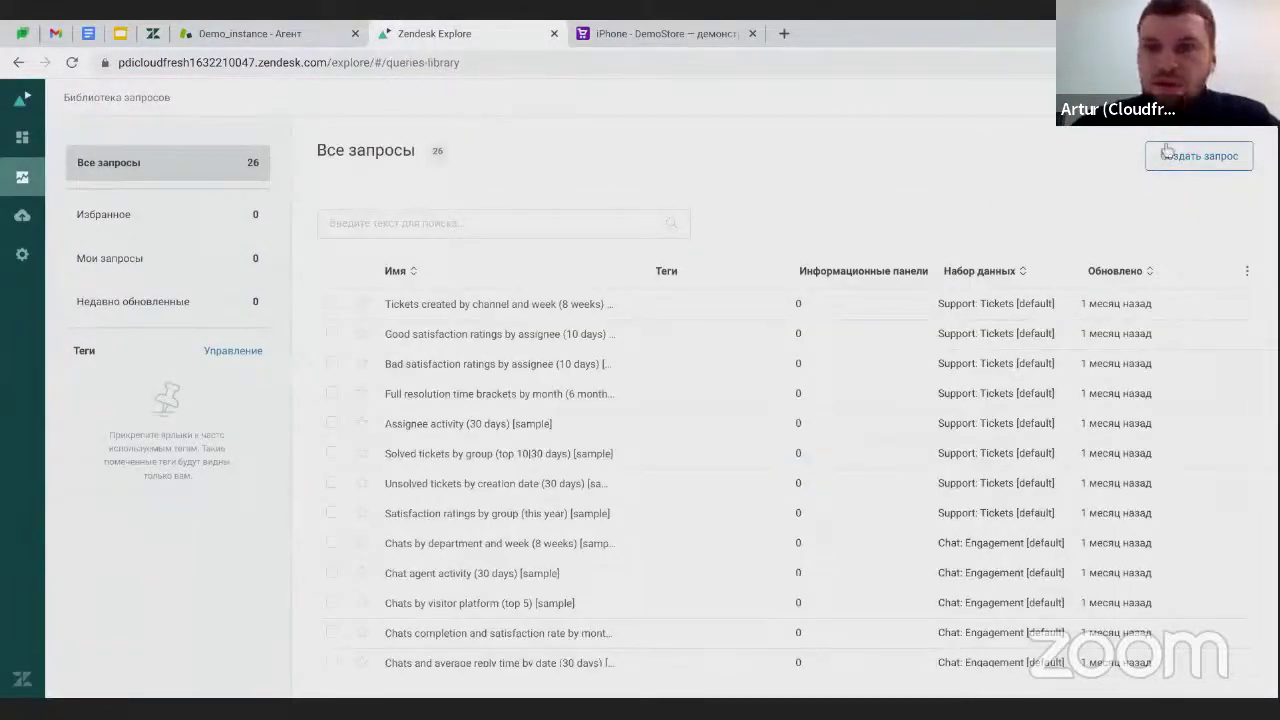
left_click(1168, 152)
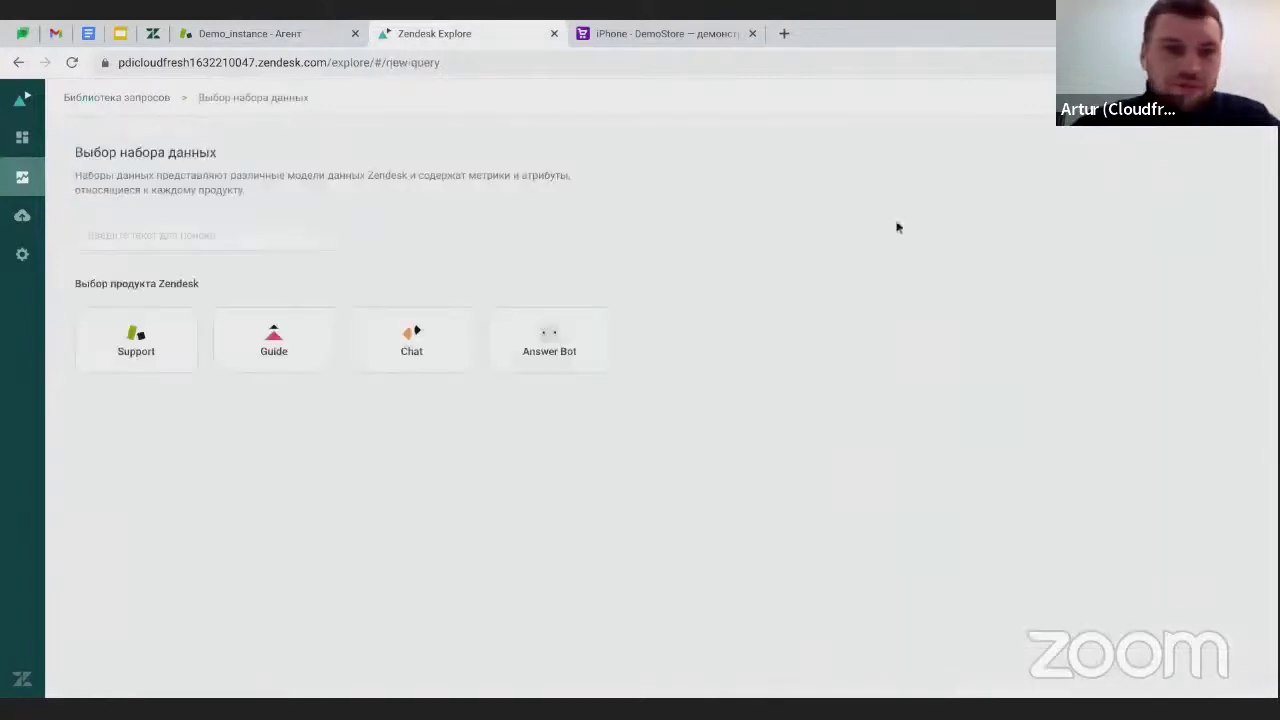
left_click(162, 360)
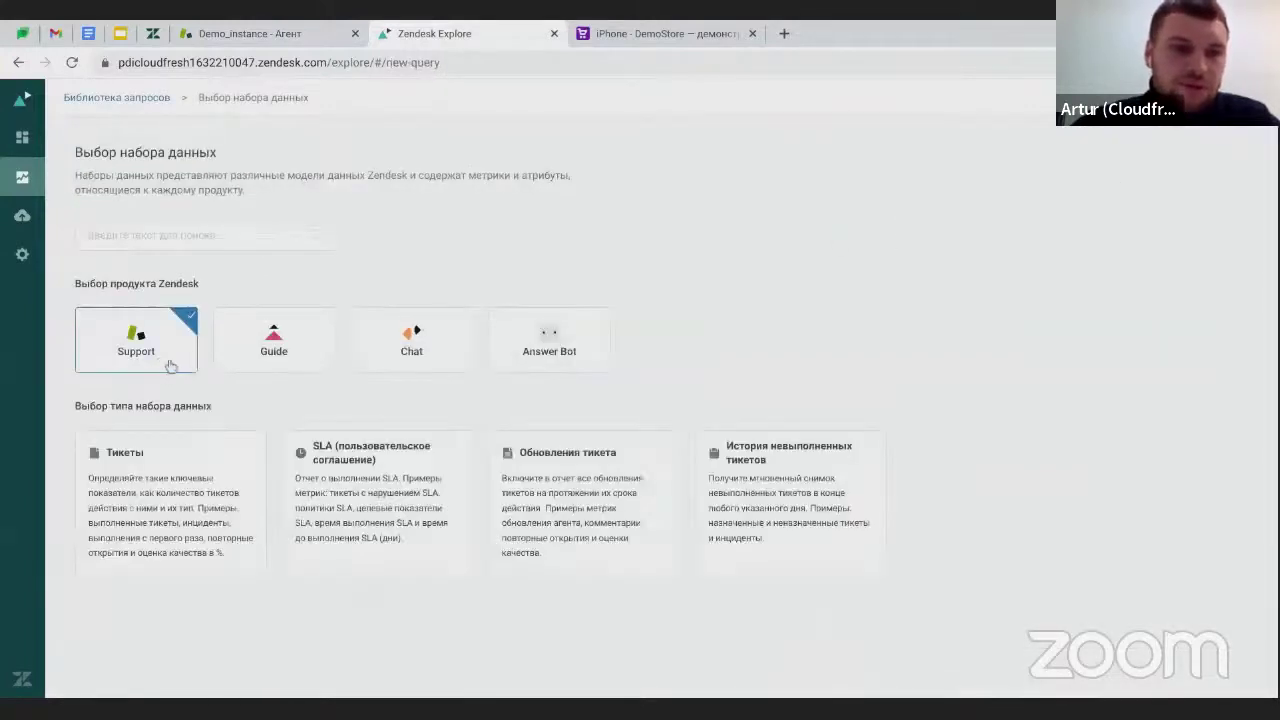
left_click(166, 478)
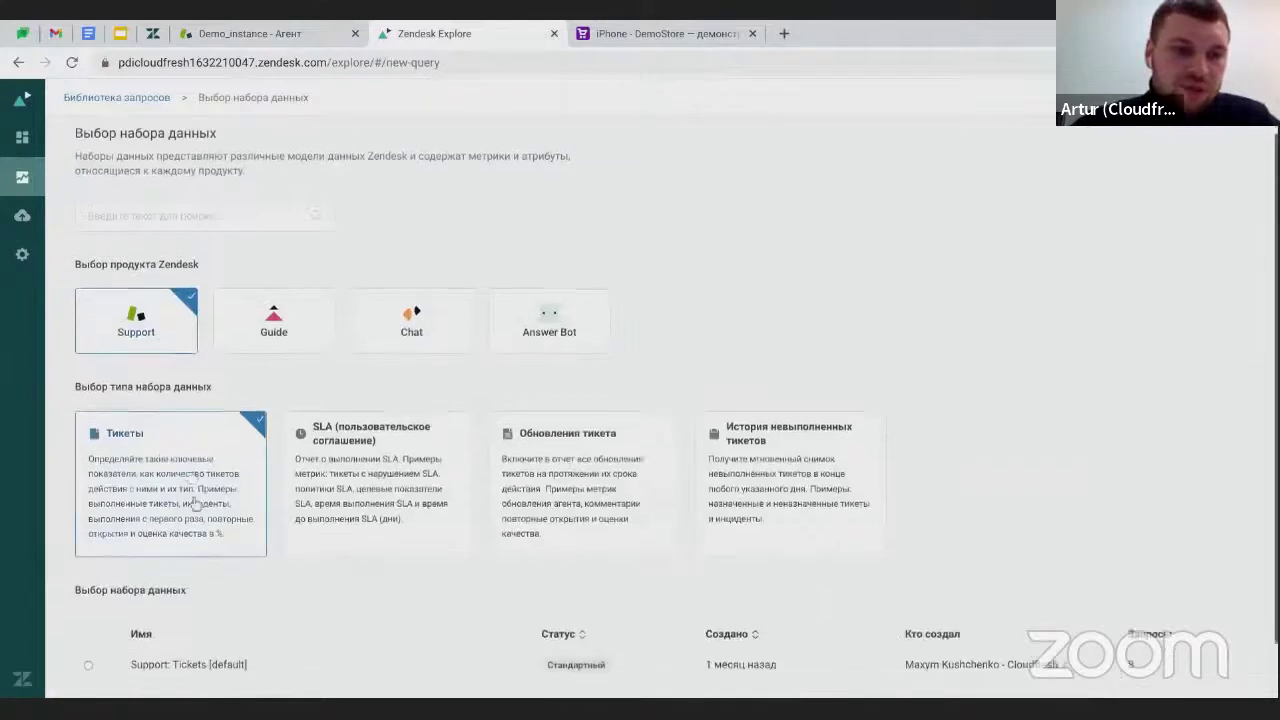
left_click(200, 603)
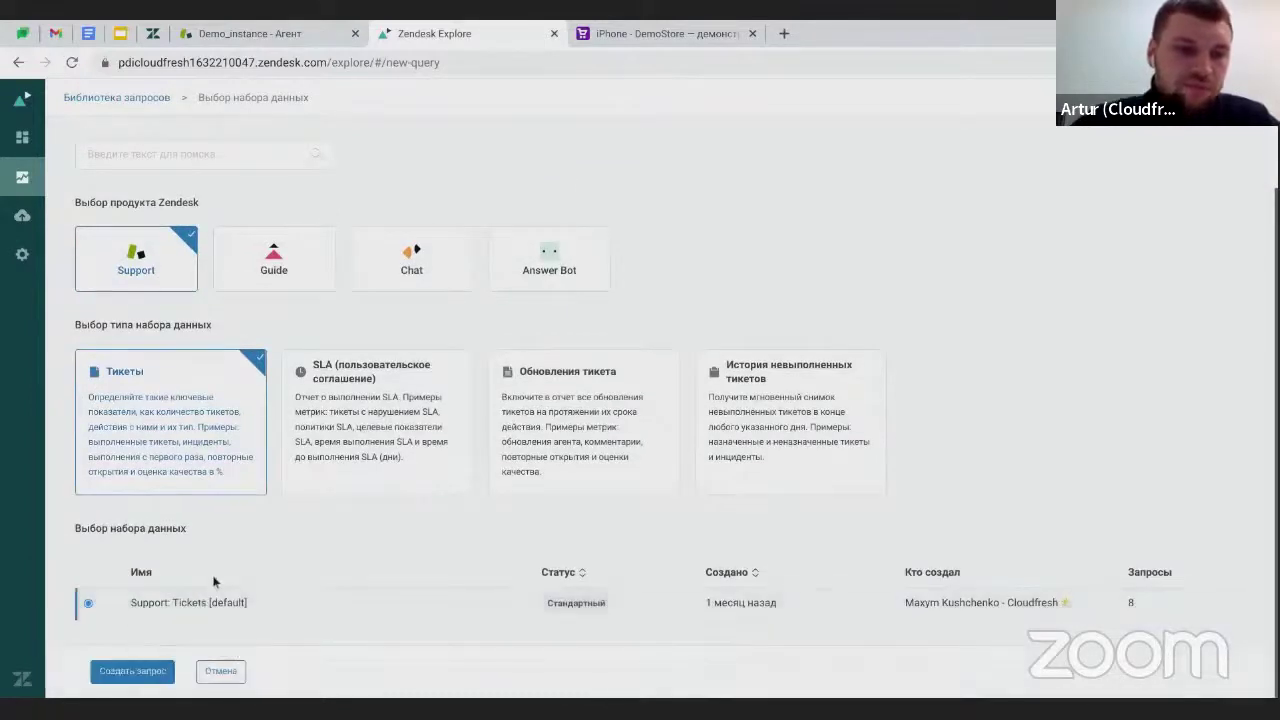
left_click(132, 673)
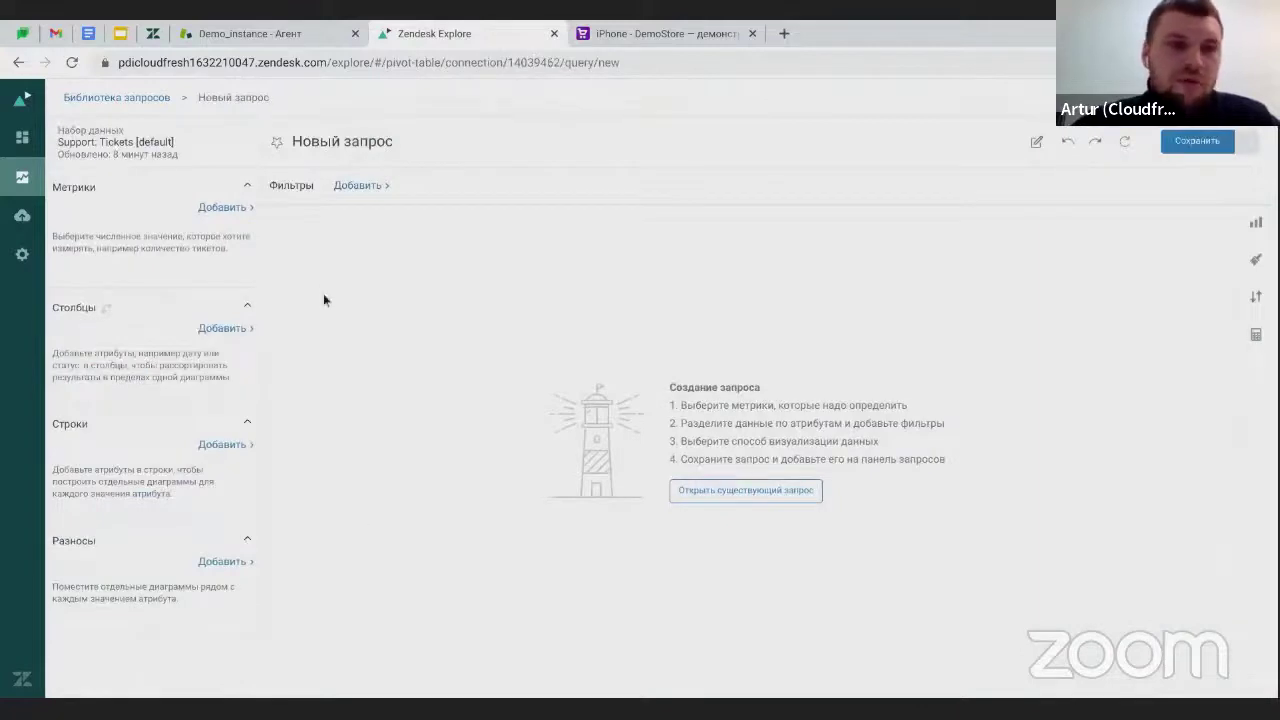
Add the Выполненные тикеты metric from the Тикеты group to the new query.
left_click(220, 207)
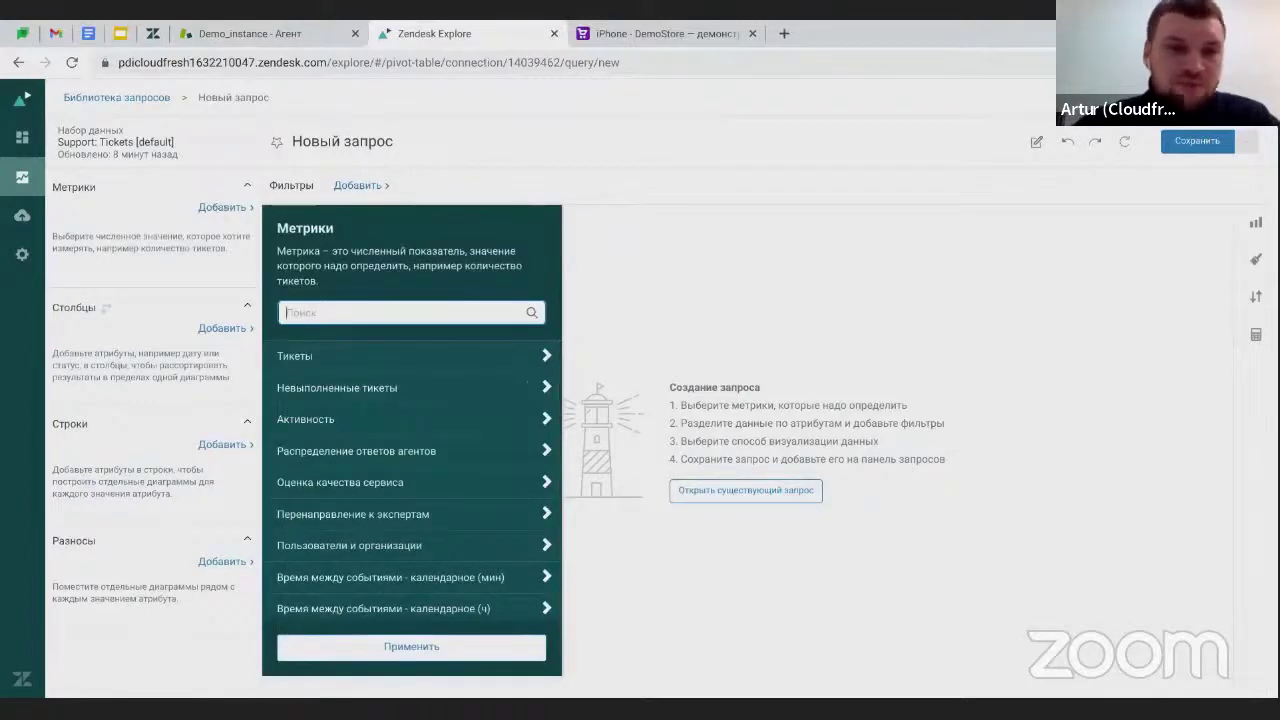
left_click(404, 352)
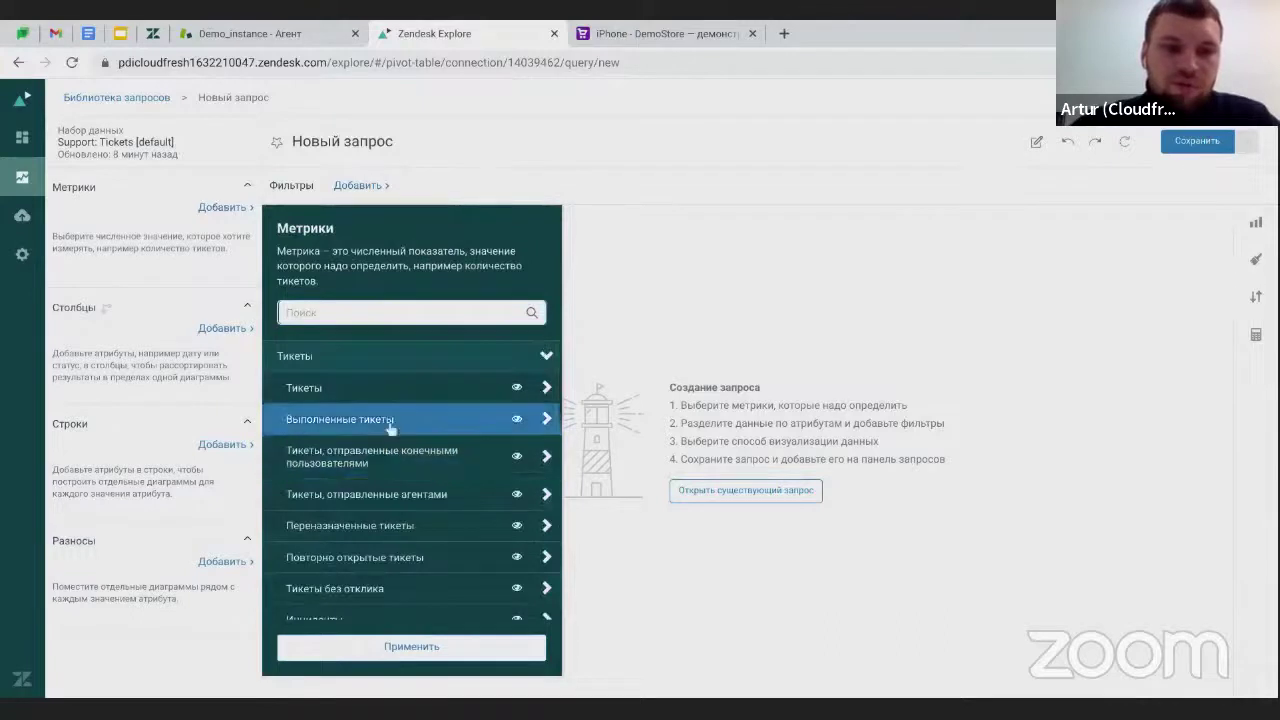
left_click(428, 421)
left_click(366, 646)
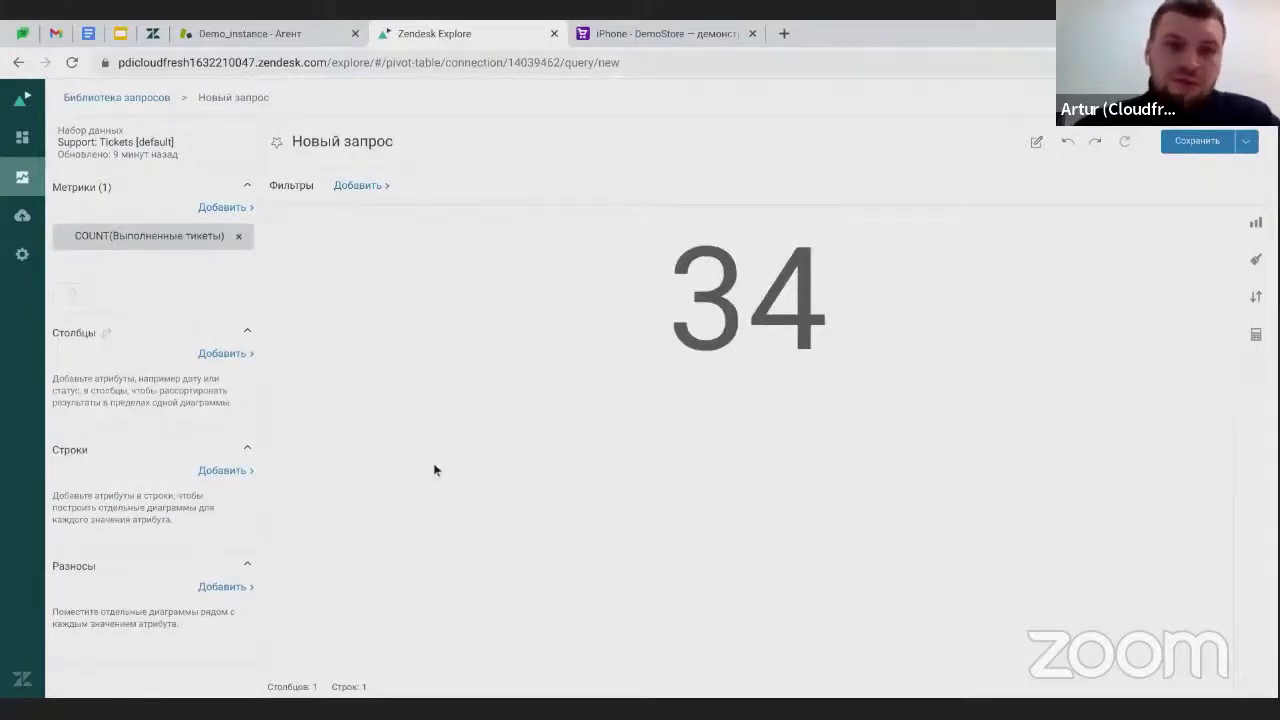
Find row attributes matching "причи" and add the second Причина обращения custom ticket field as the query's rows.
left_click(230, 471)
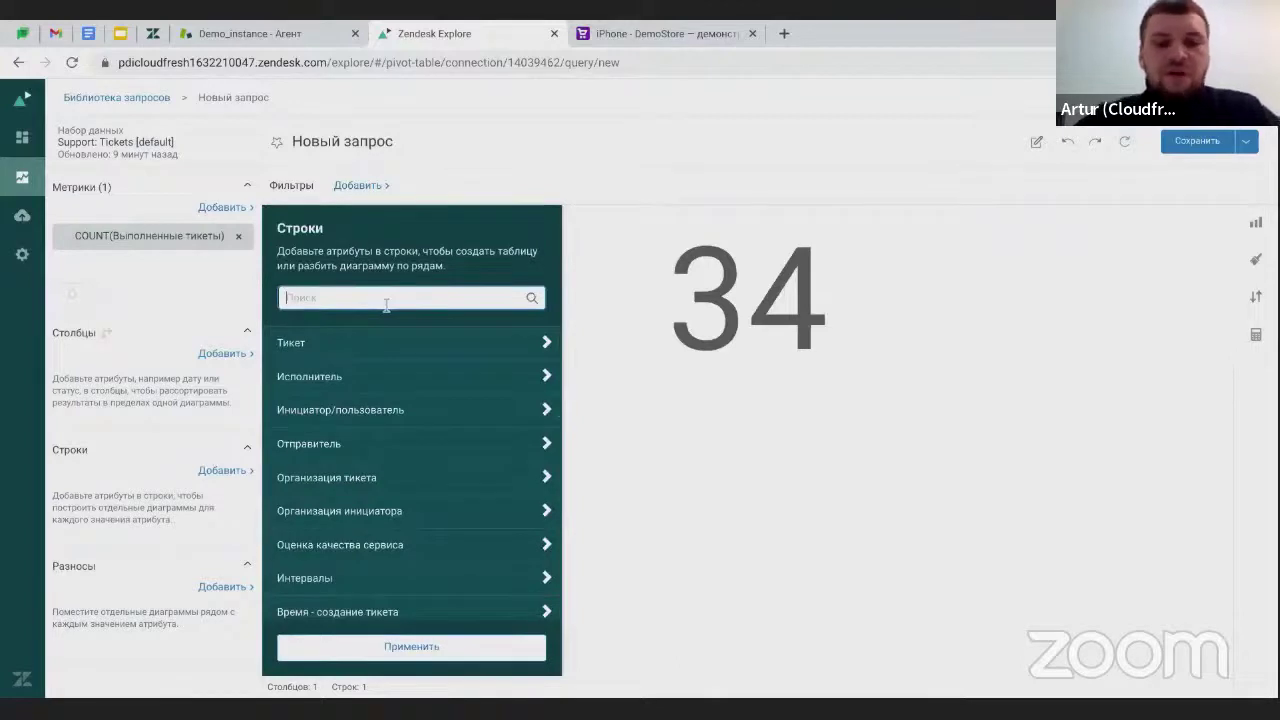
type("причи")
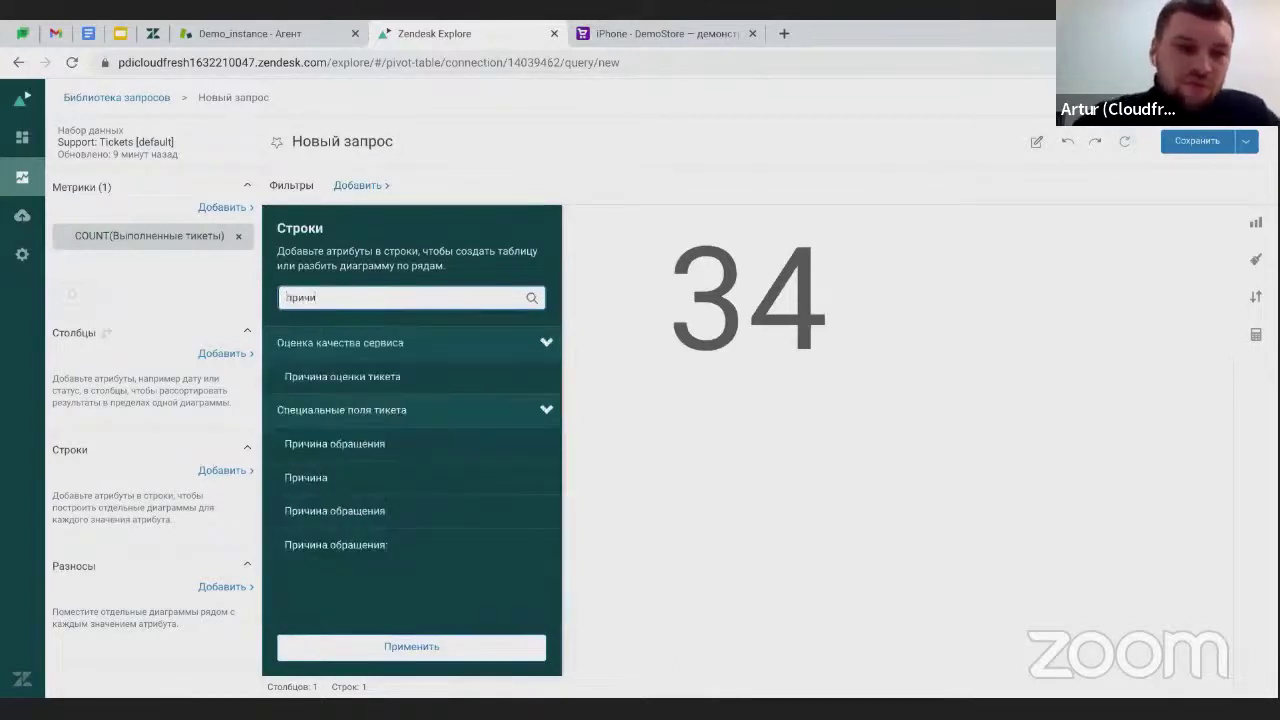
left_click(430, 510)
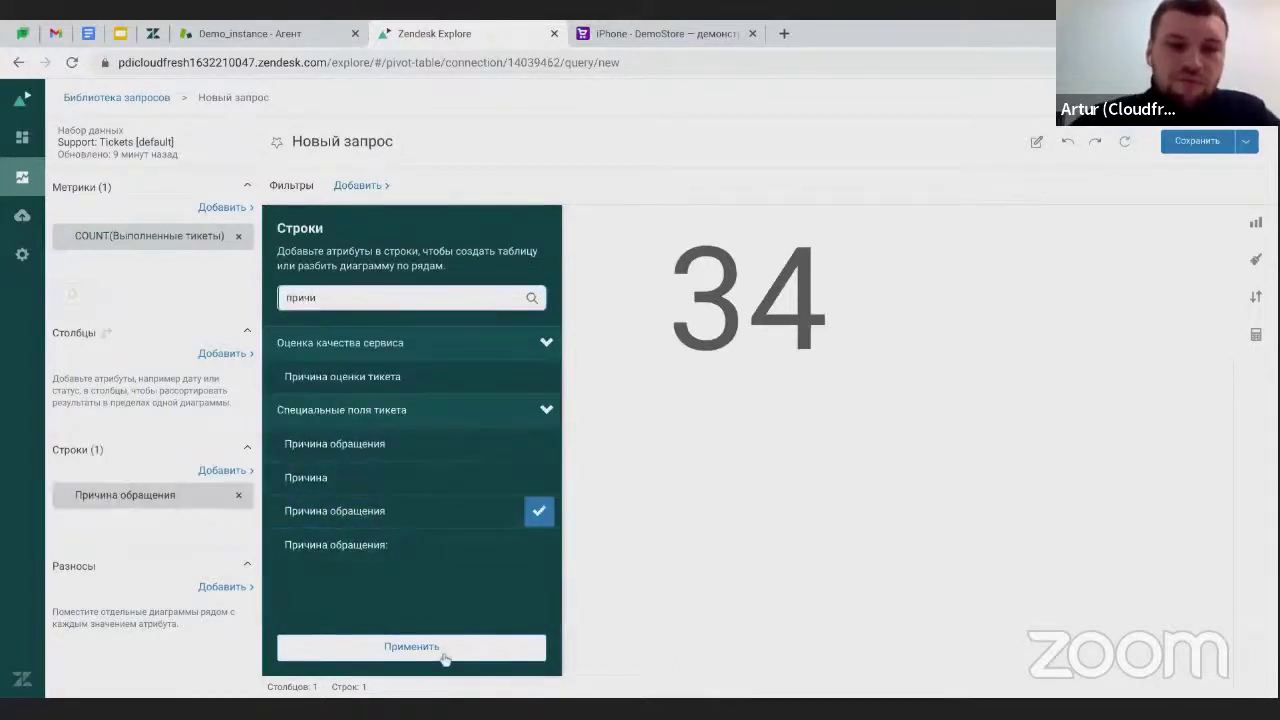
left_click(411, 647)
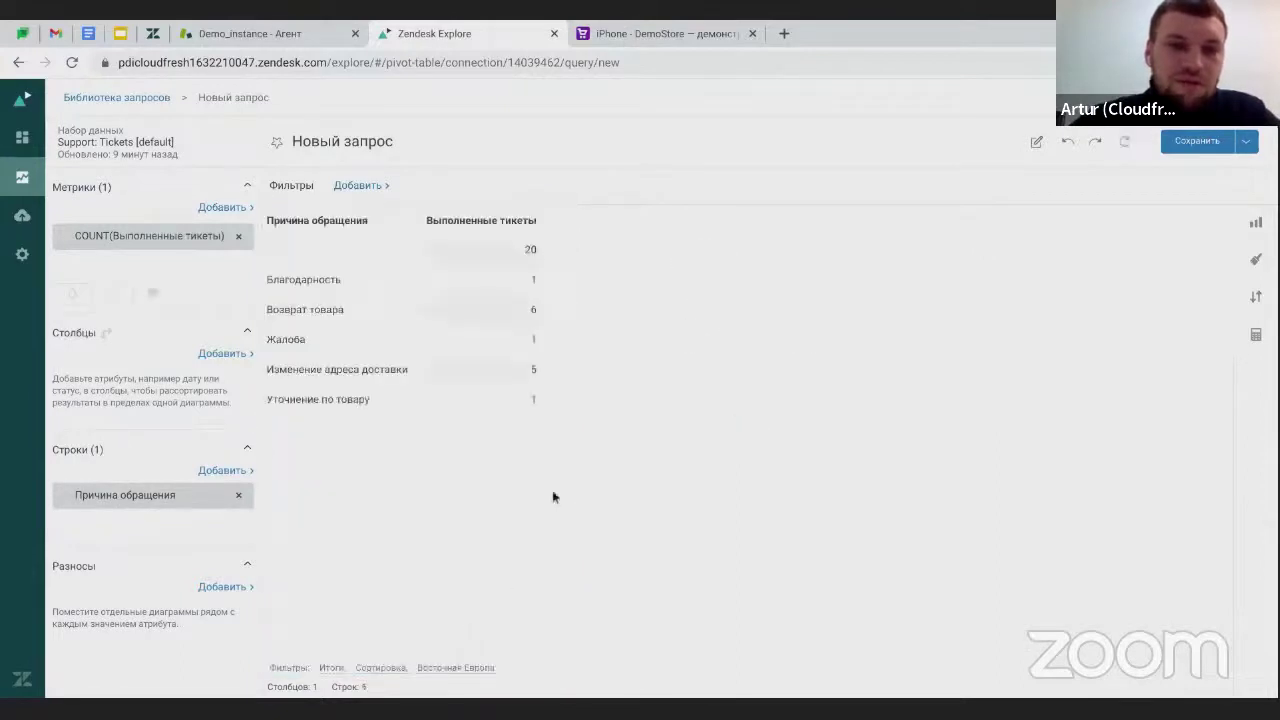
Exclude the NULL value from the Причина обращения row attribute and apply the exclusion to the query.
left_click(178, 506)
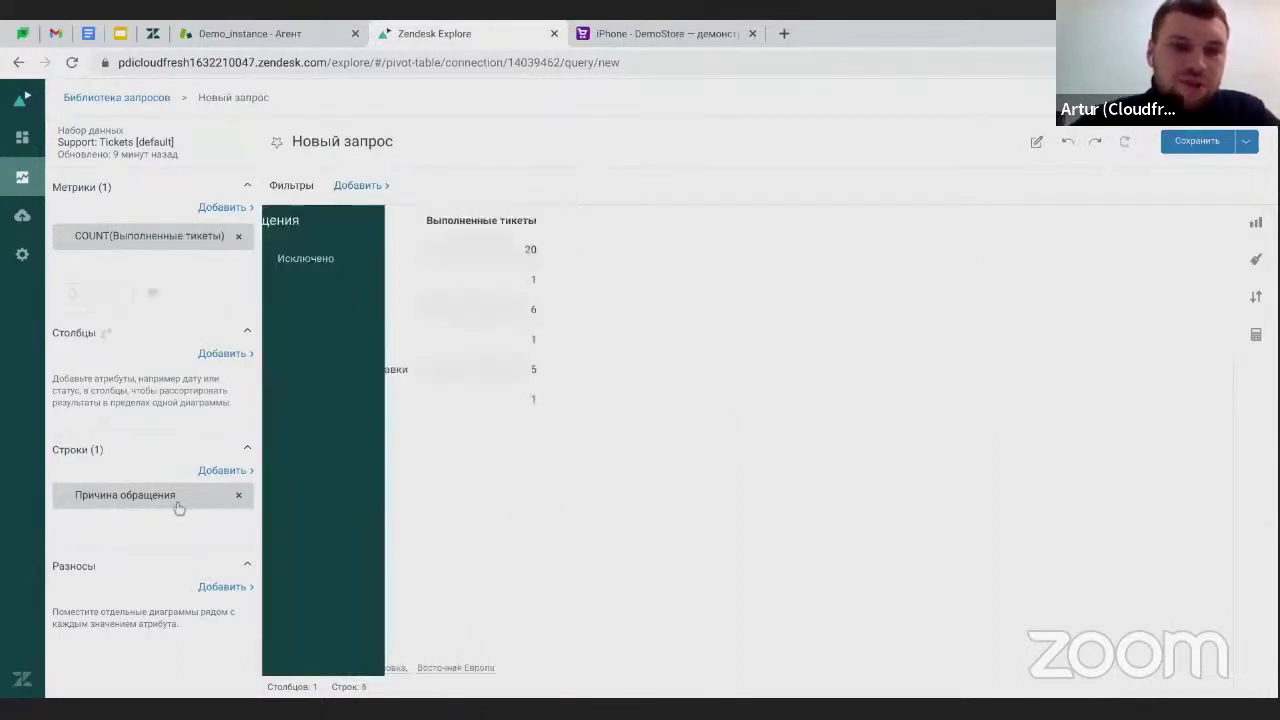
left_click(463, 266)
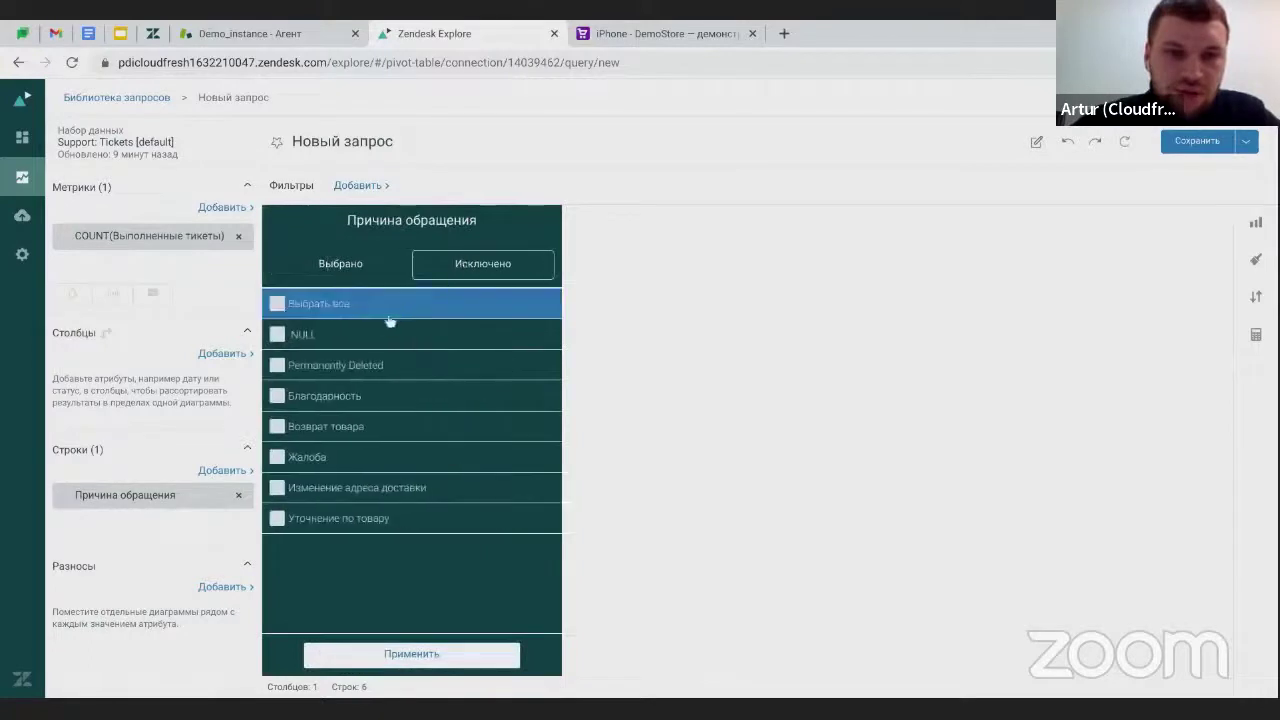
left_click(278, 334)
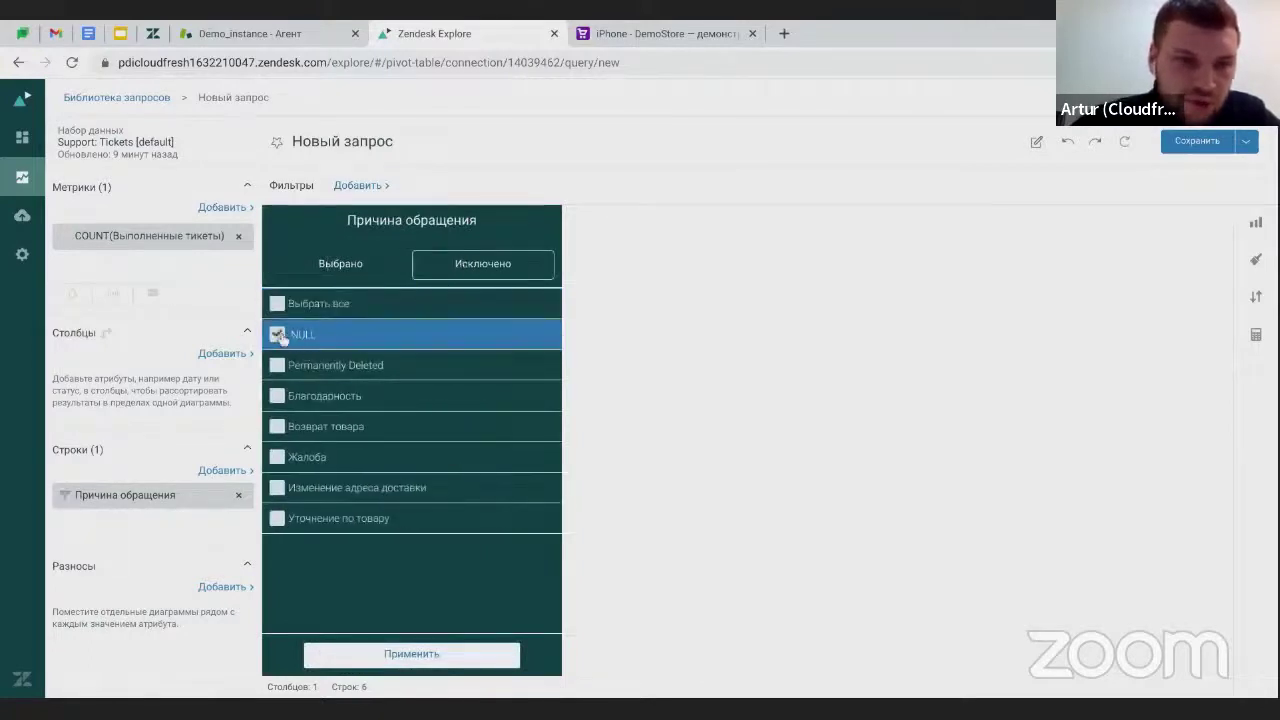
left_click(405, 652)
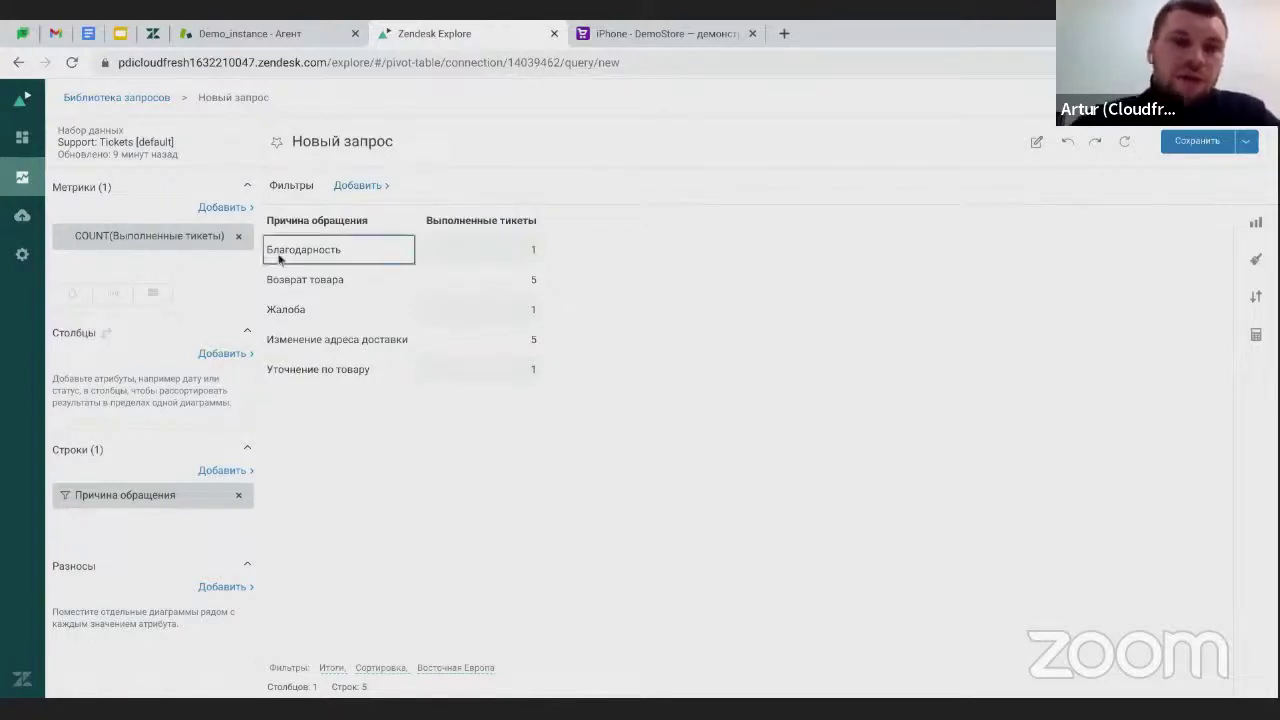
Find metrics matching "врем" and add Время полного выполнения (мин) to the query.
left_click(222, 207)
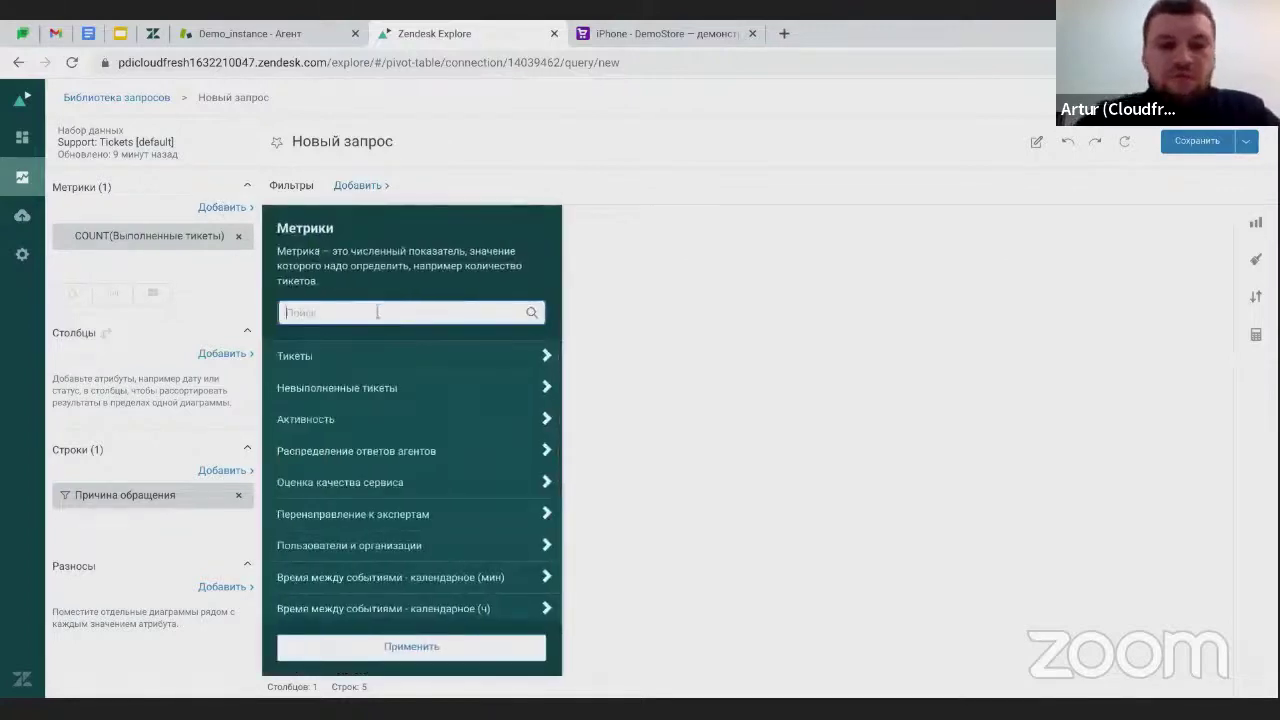
type("врем")
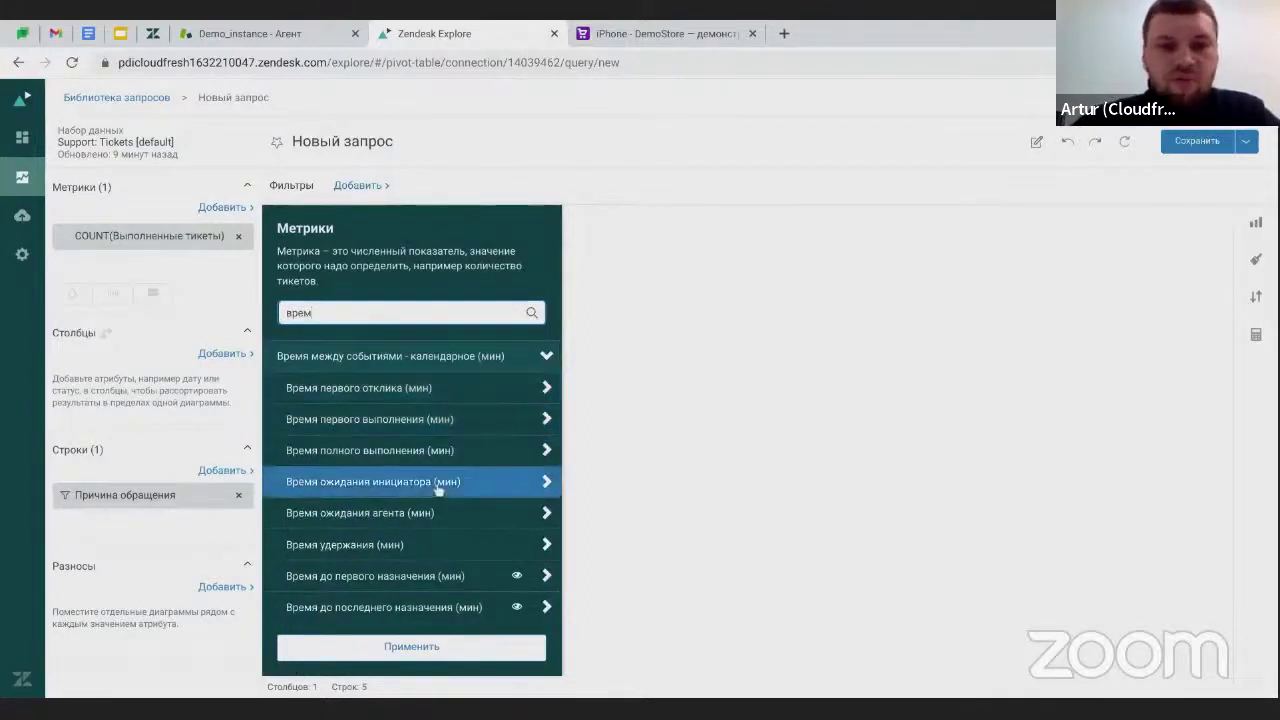
left_click(440, 451)
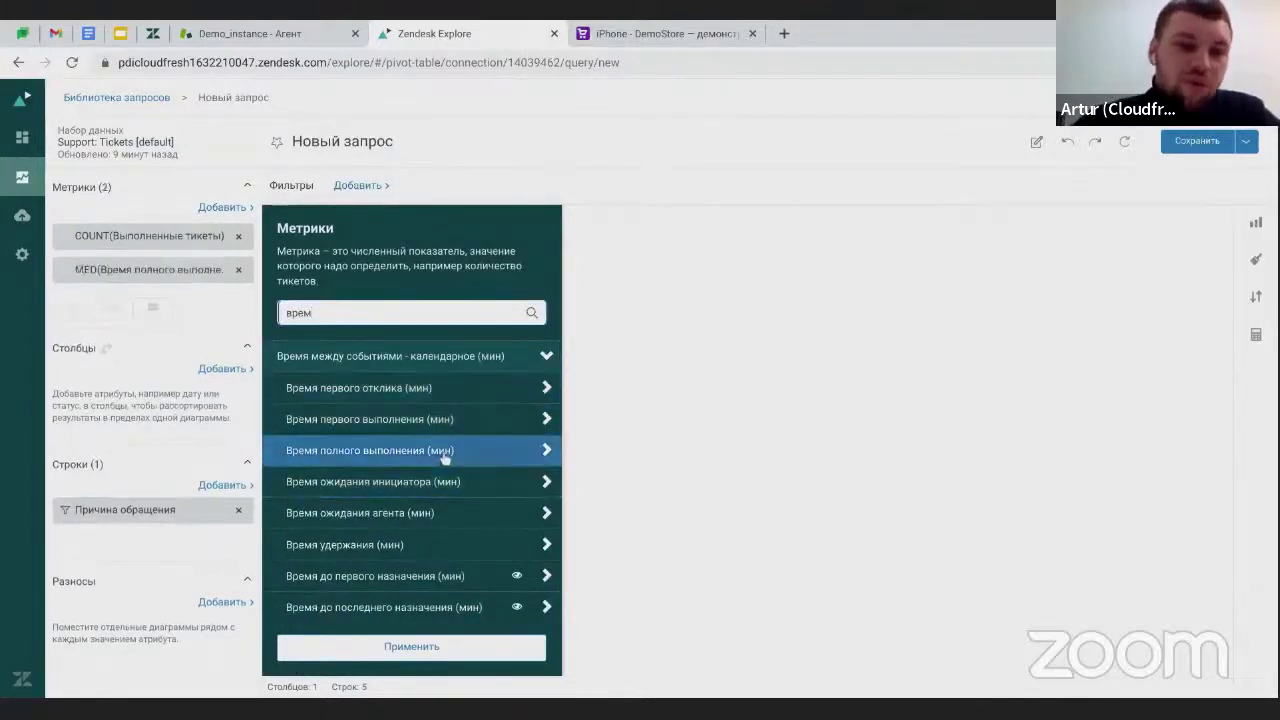
left_click(424, 648)
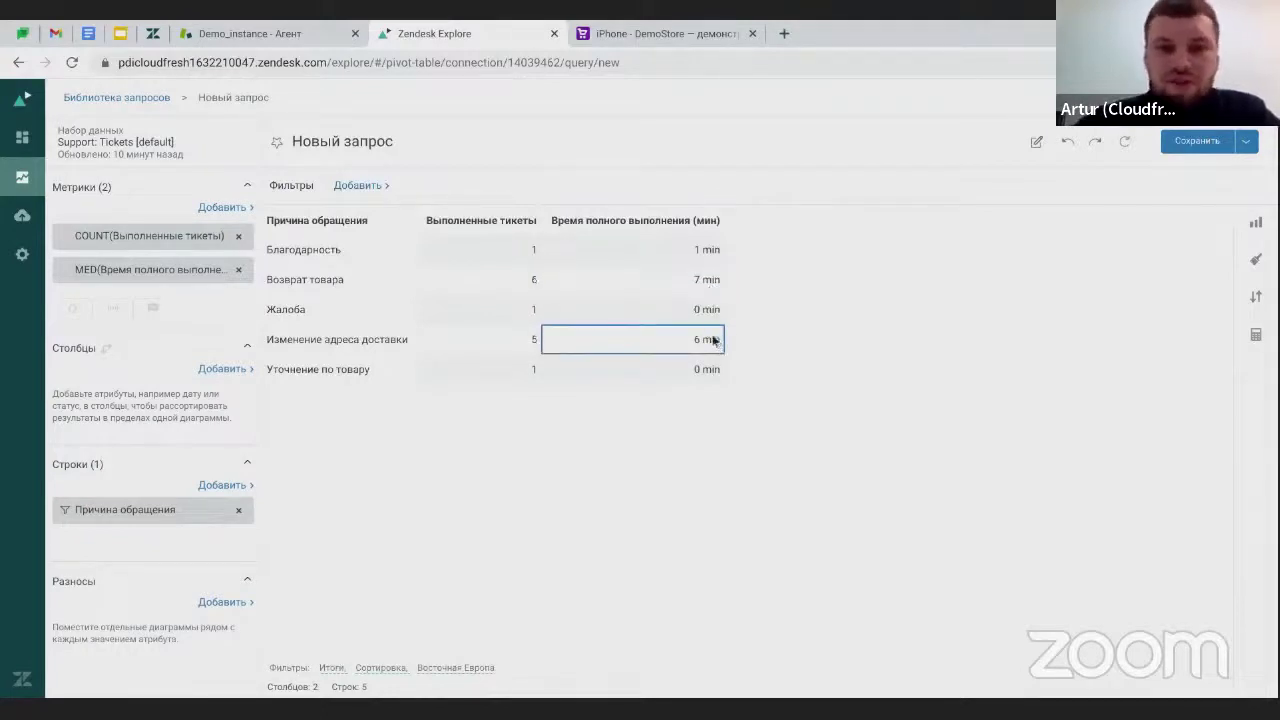
Rename the new query "Причины обращения" and save it.
left_click(441, 143)
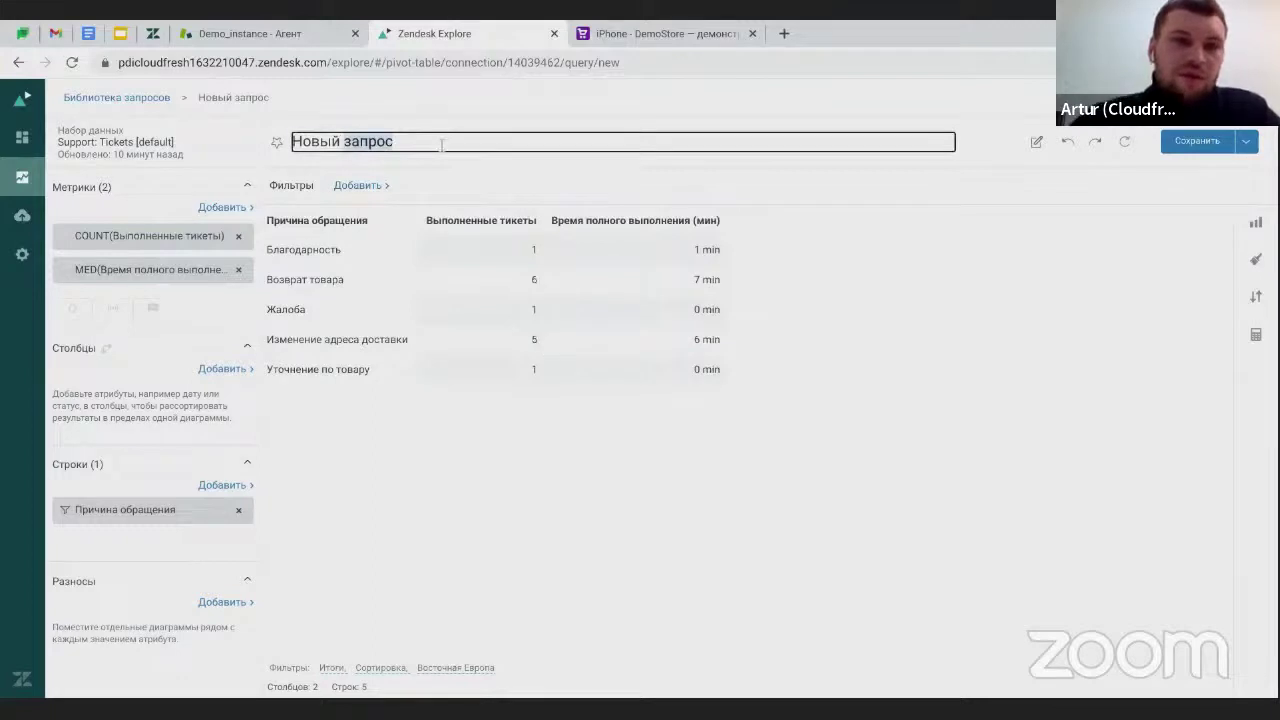
triple_click(444, 142)
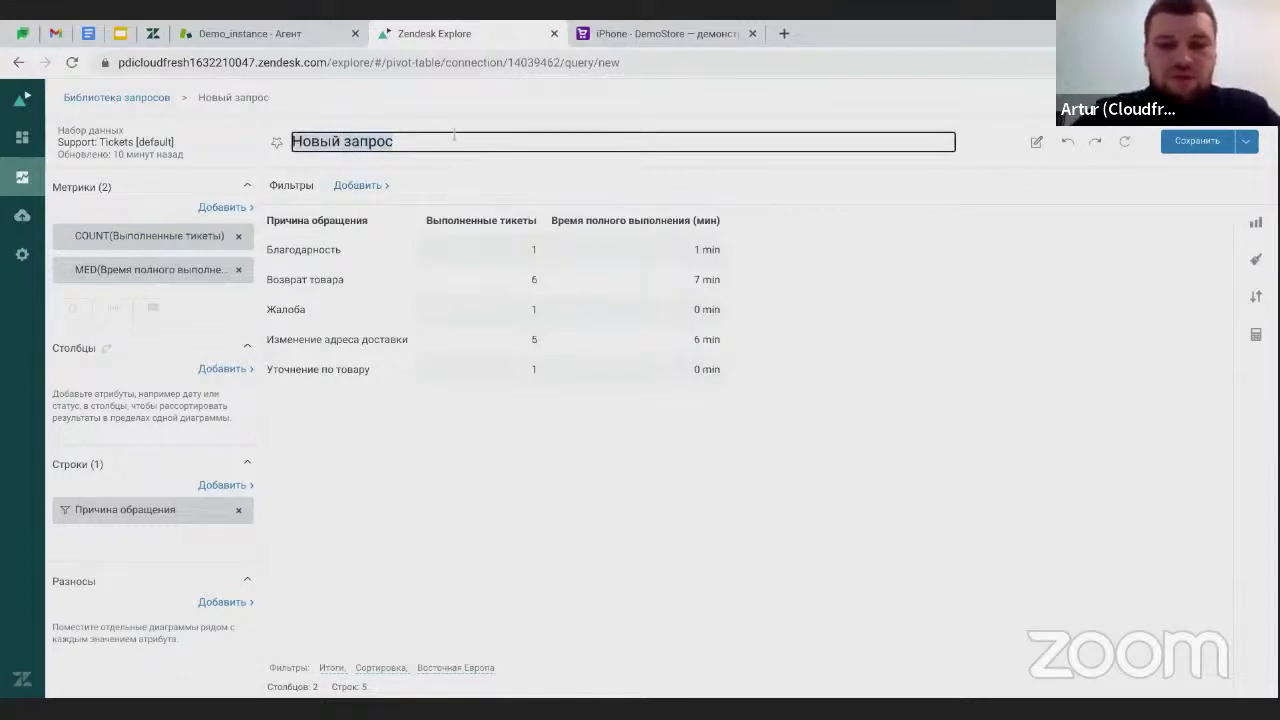
type("Причина")
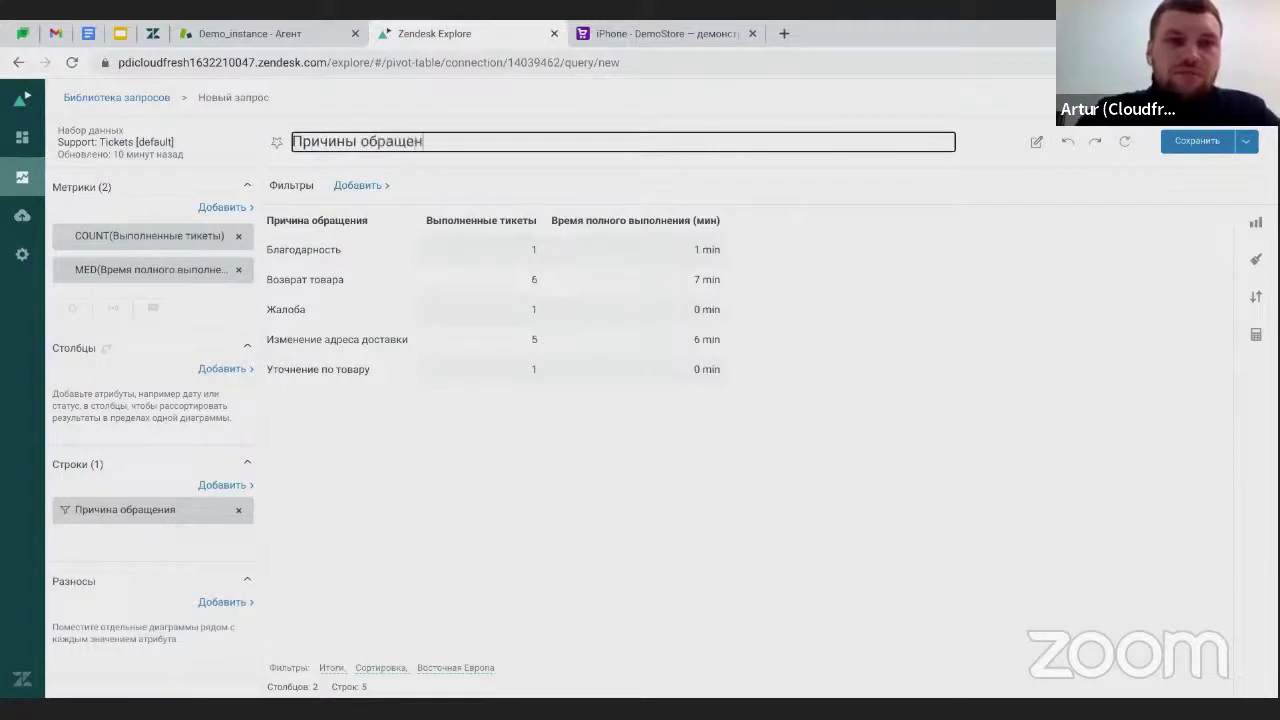
key("Return")
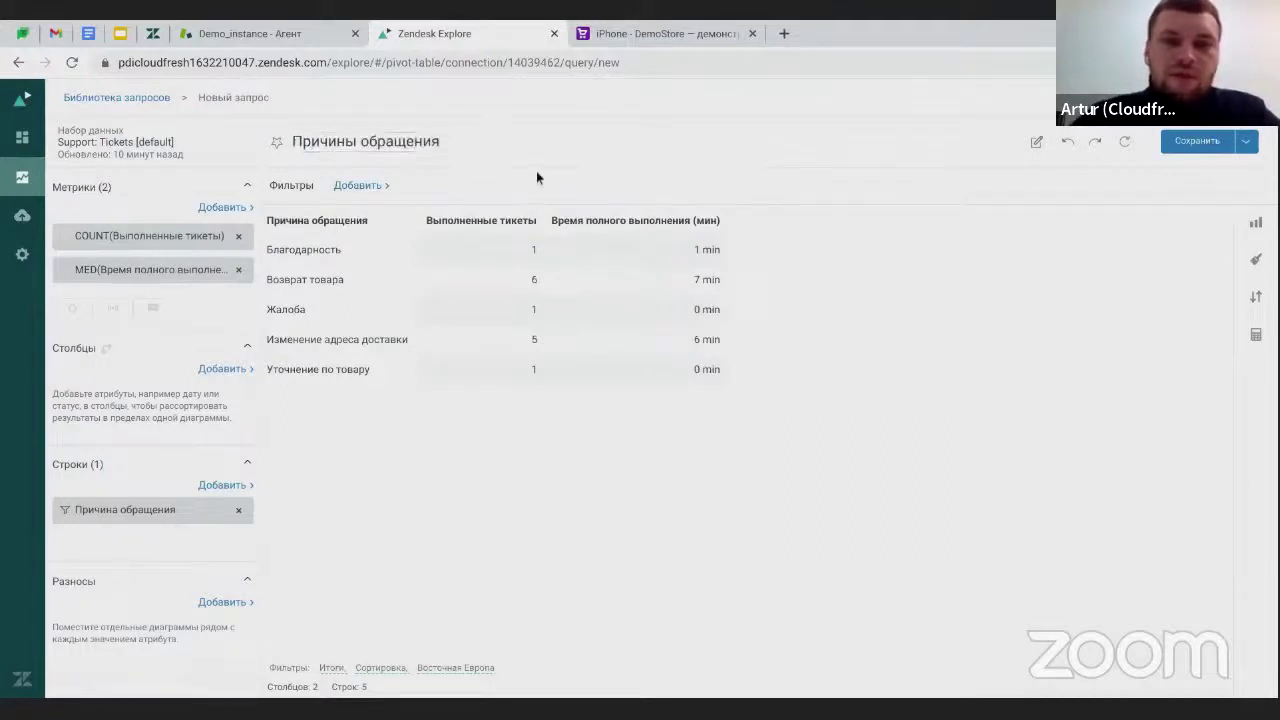
left_click(1186, 142)
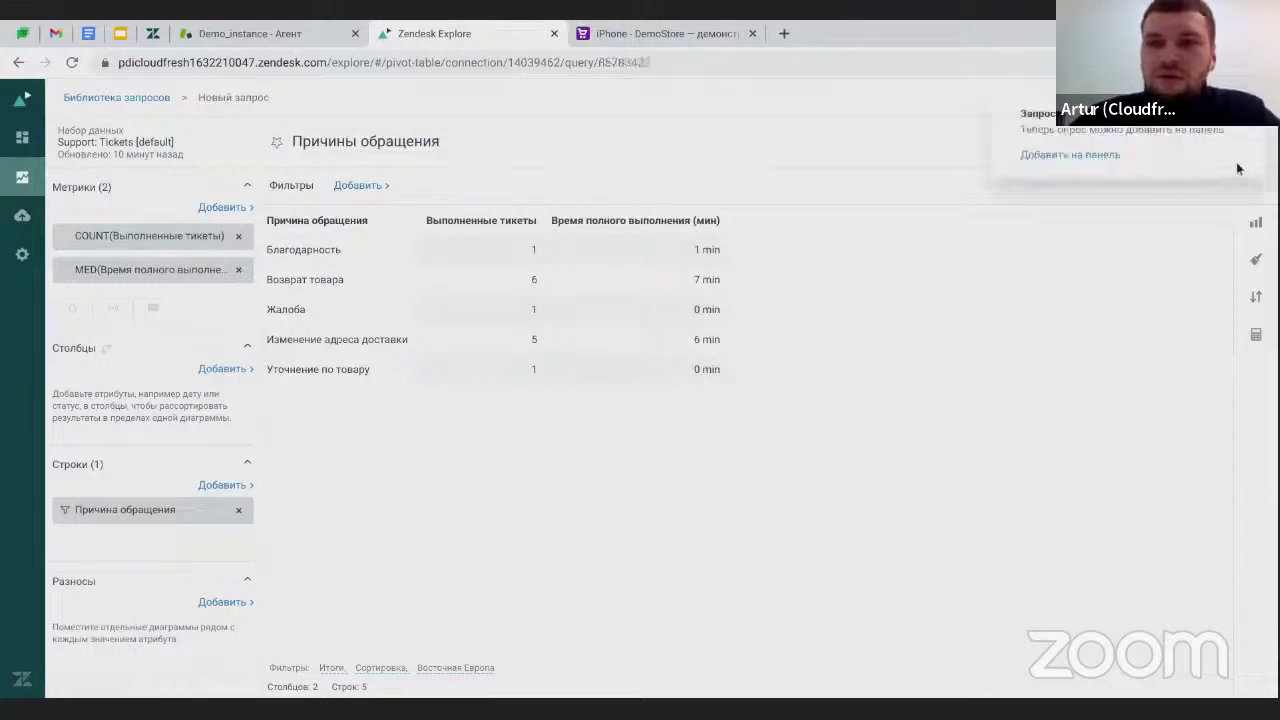
Add the saved query to a new dashboard named "Причины обращения".
left_click(1106, 156)
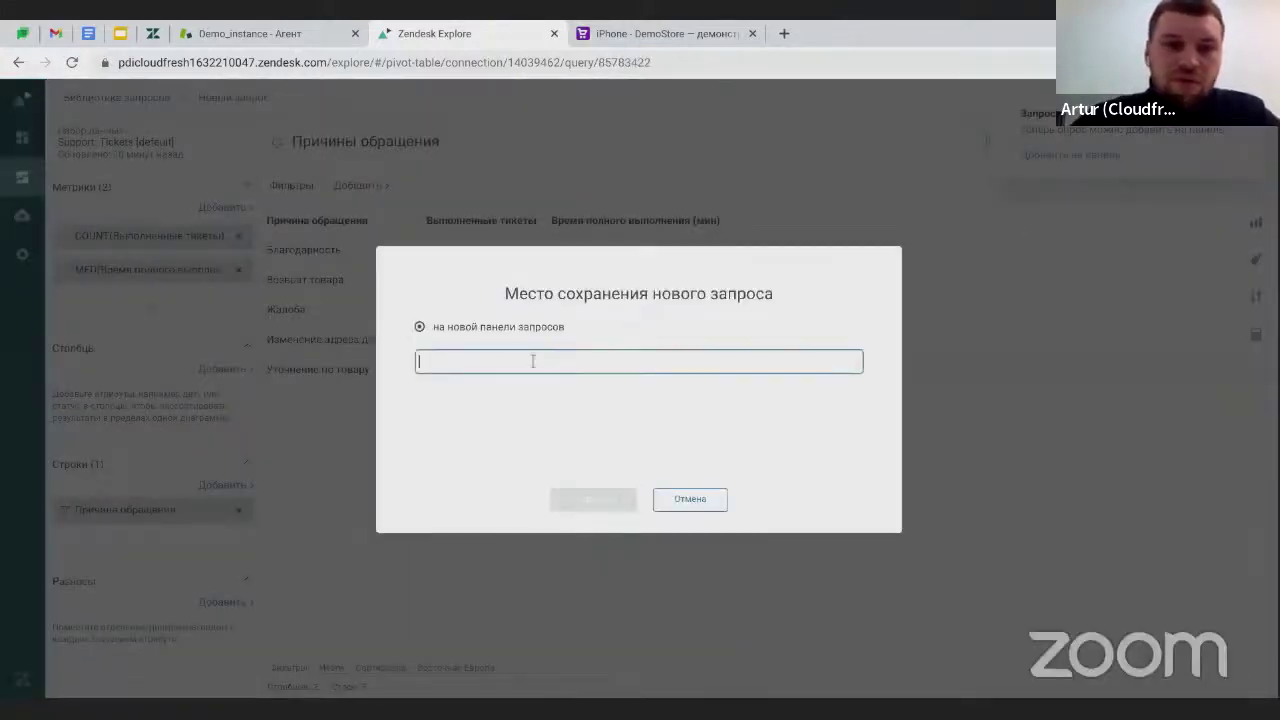
type("Прич")
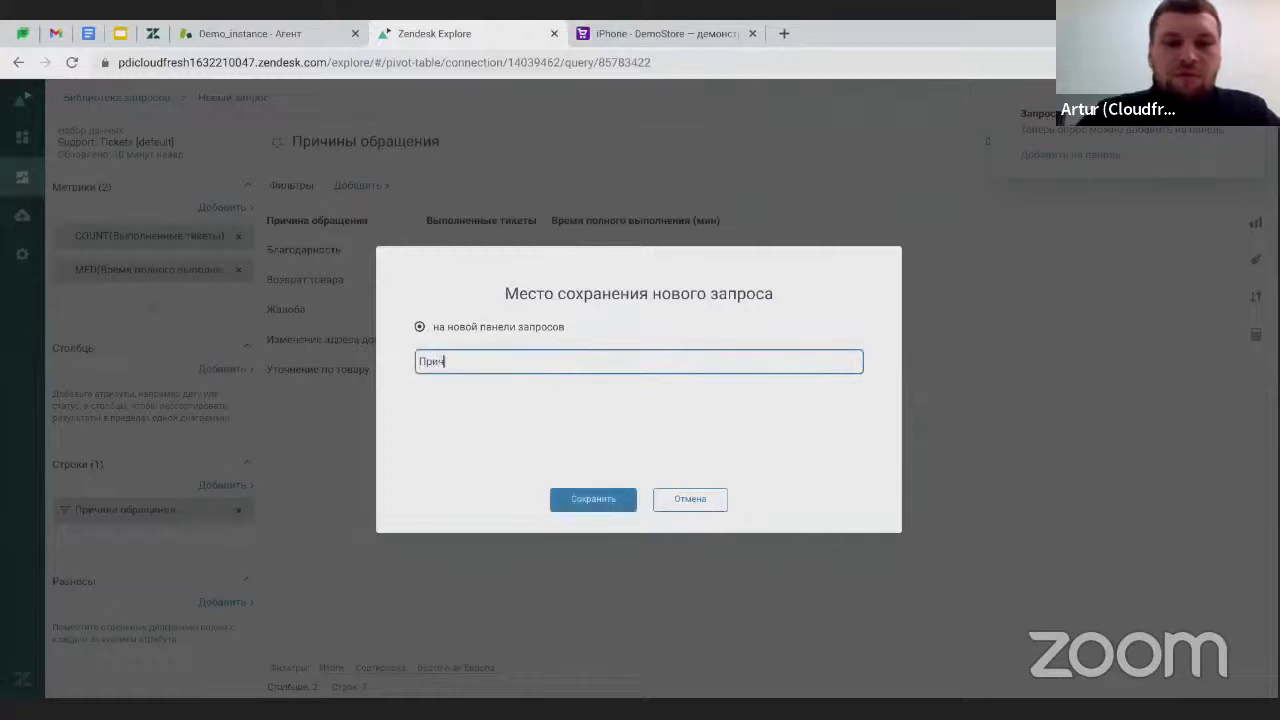
type("ины обращения")
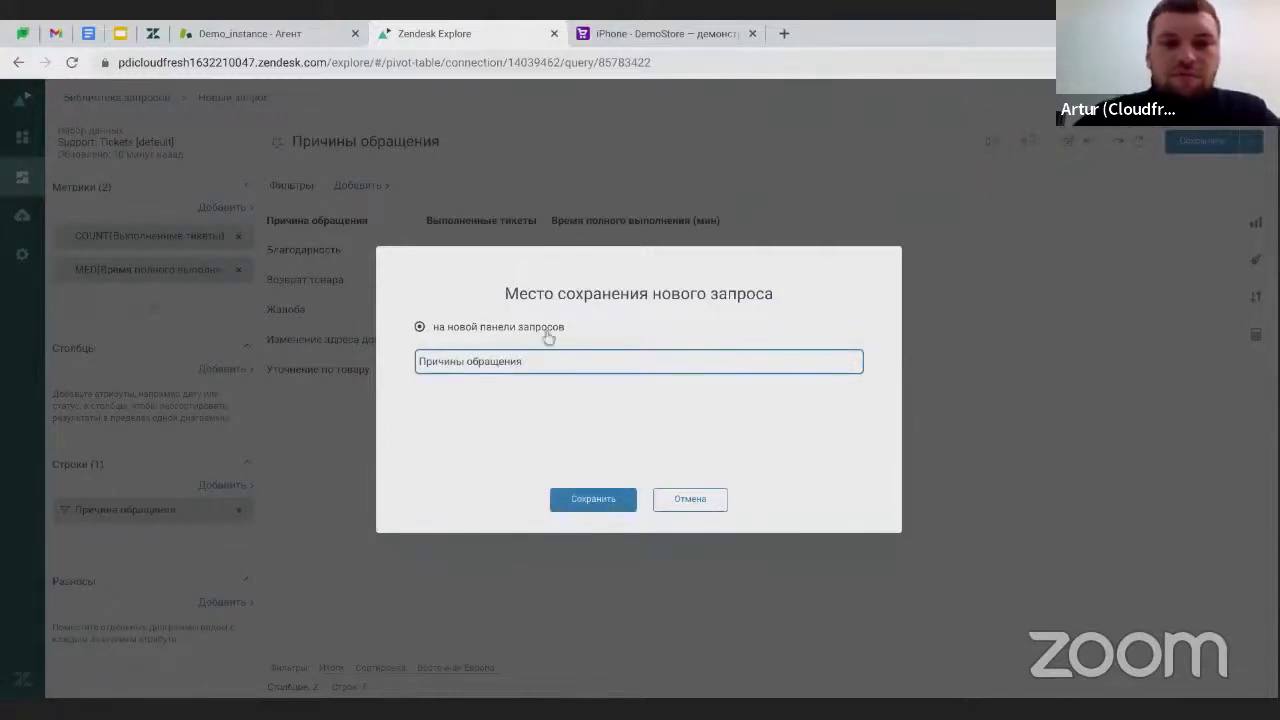
left_click(588, 505)
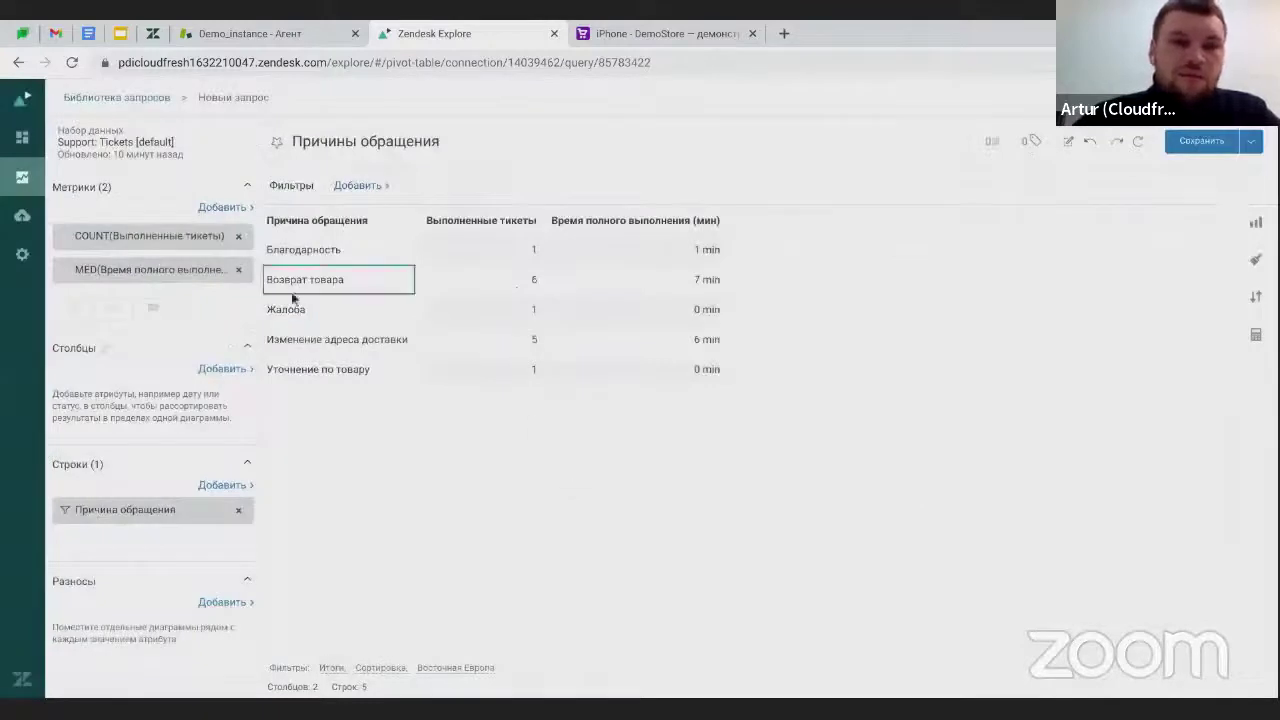
Open the Причины обращения dashboard from the dashboard library and switch it to editing.
left_click(20, 138)
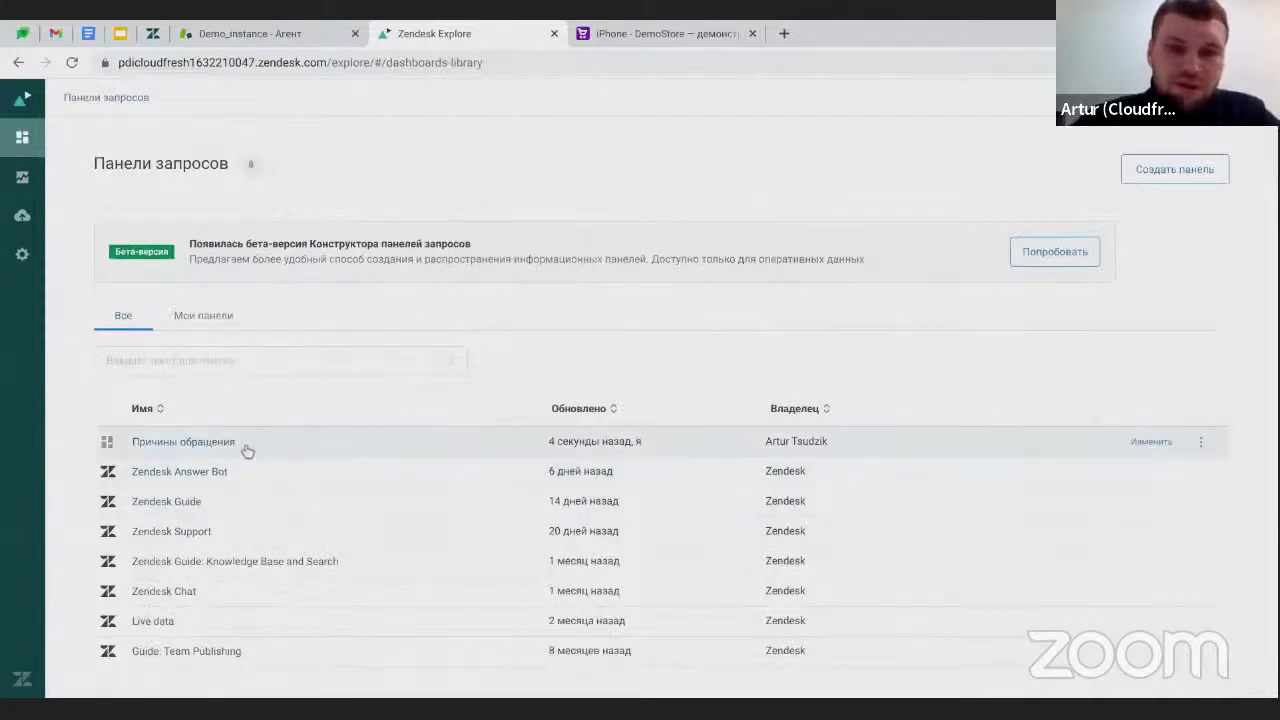
left_click(247, 451)
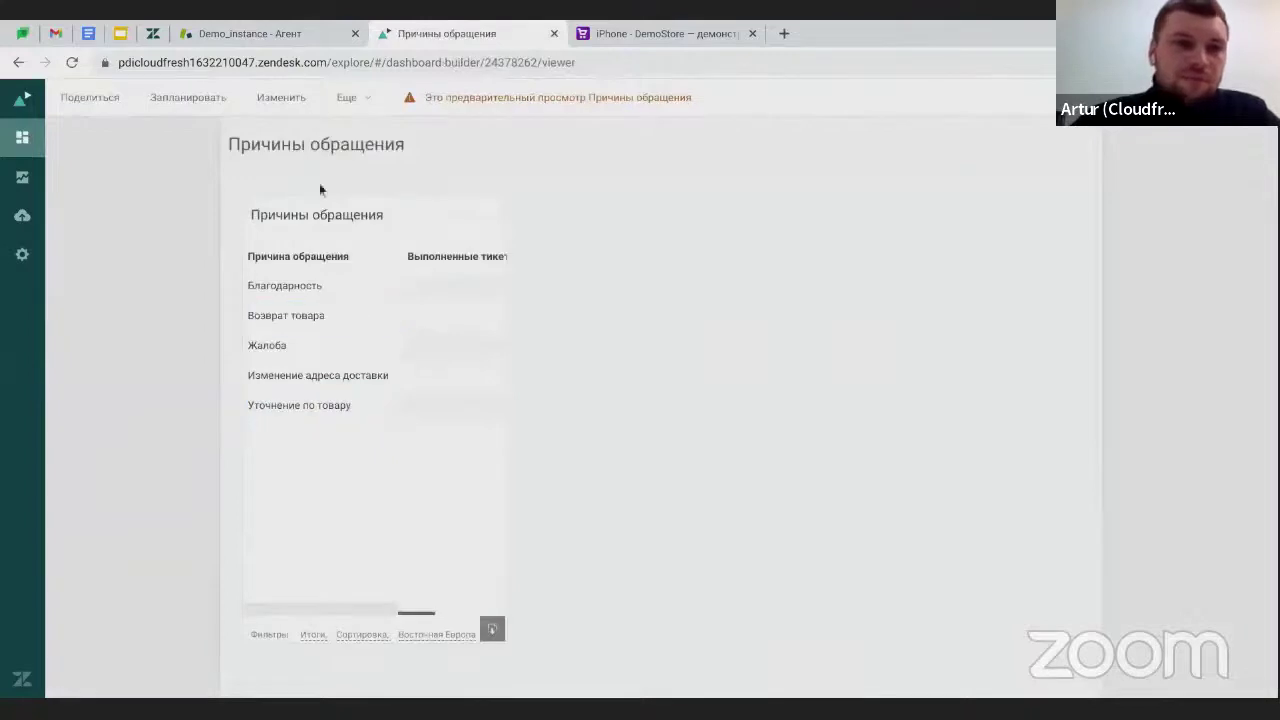
left_click(279, 100)
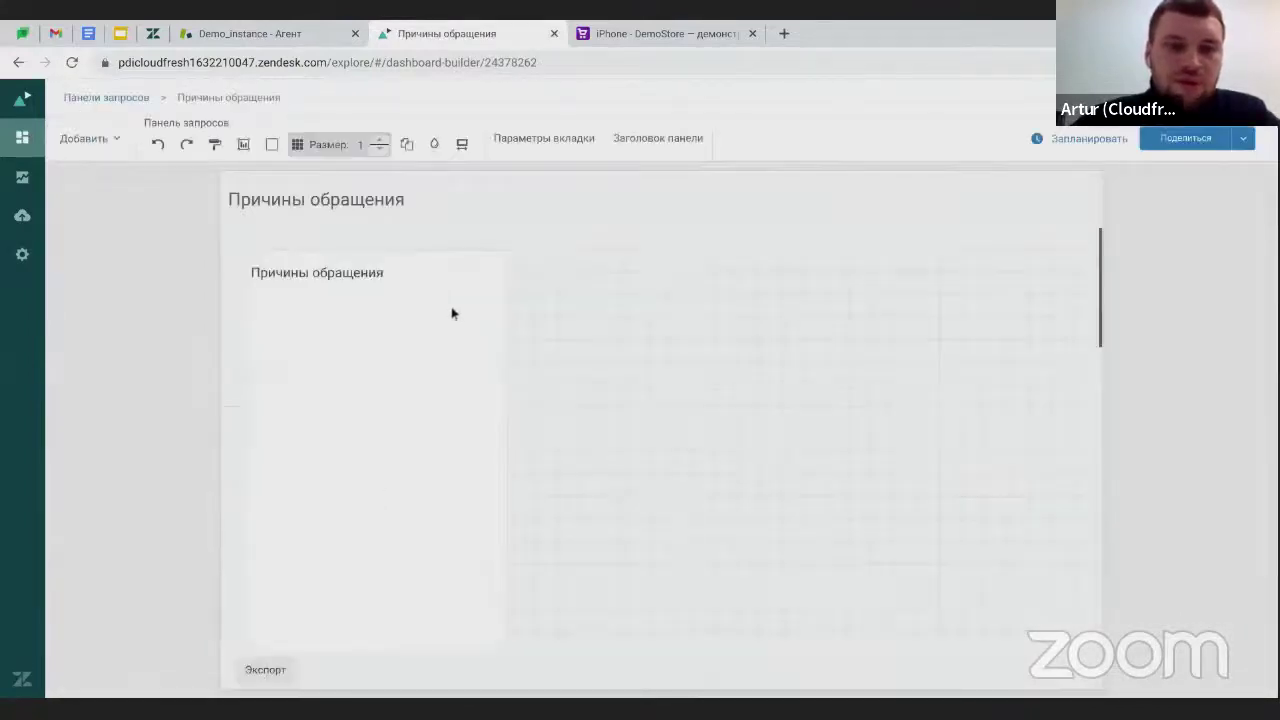
Move the Причины обращения widget lower on the dashboard's left edge and resize it wider and shorter so all its table columns fit.
left_click(406, 260)
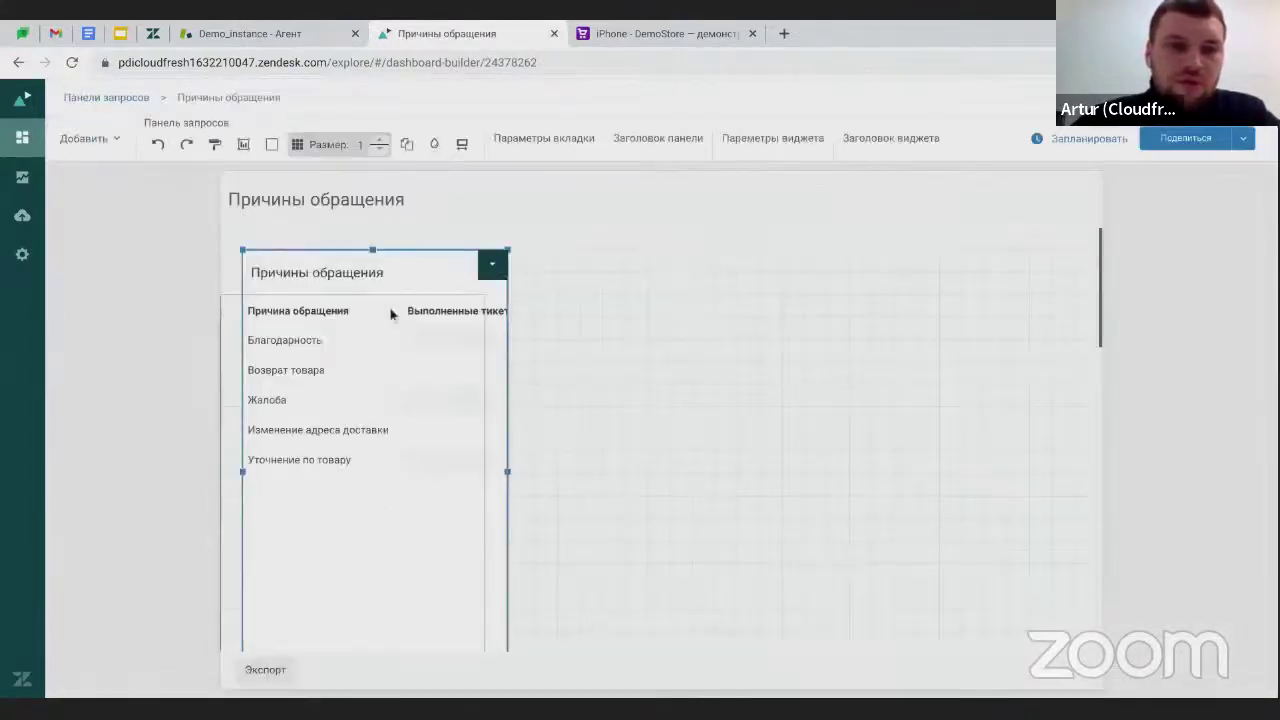
left_click_drag(380, 320, 457, 496)
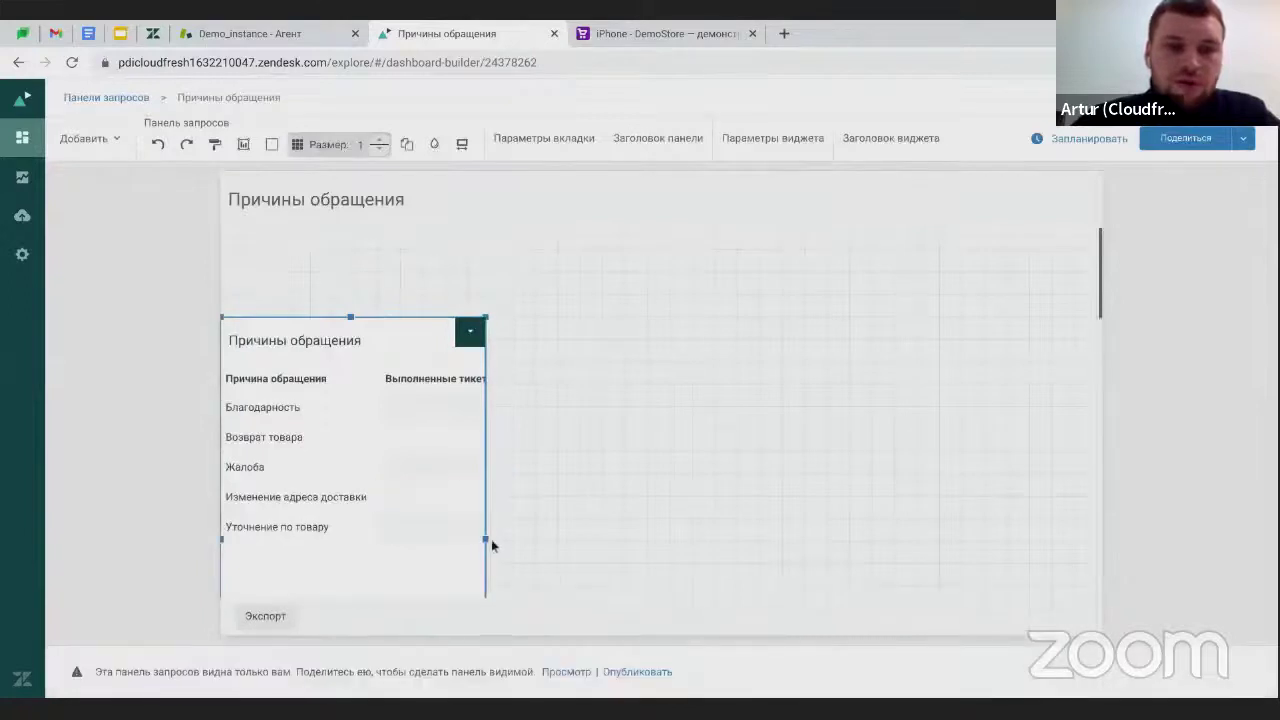
left_click_drag(486, 540, 814, 517)
scroll(689, 534, "down", 3)
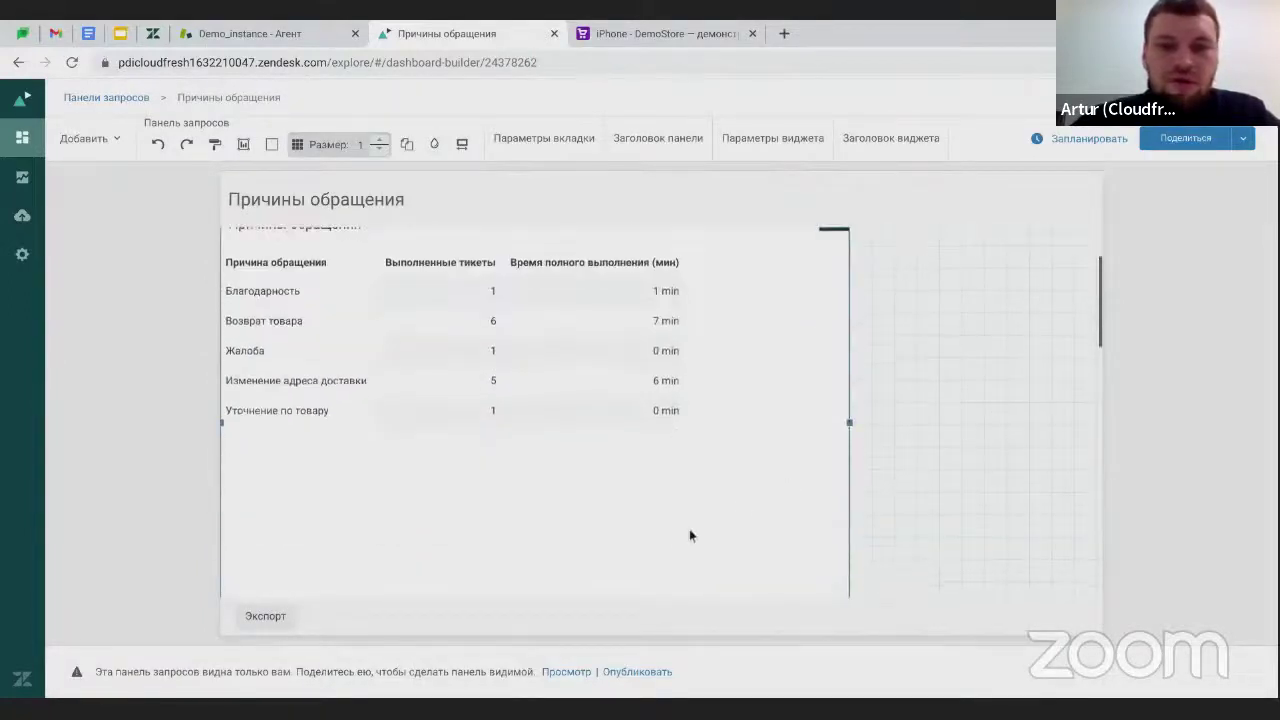
scroll(570, 527, "down", 1)
left_click_drag(531, 563, 590, 407)
scroll(658, 401, "up", 3)
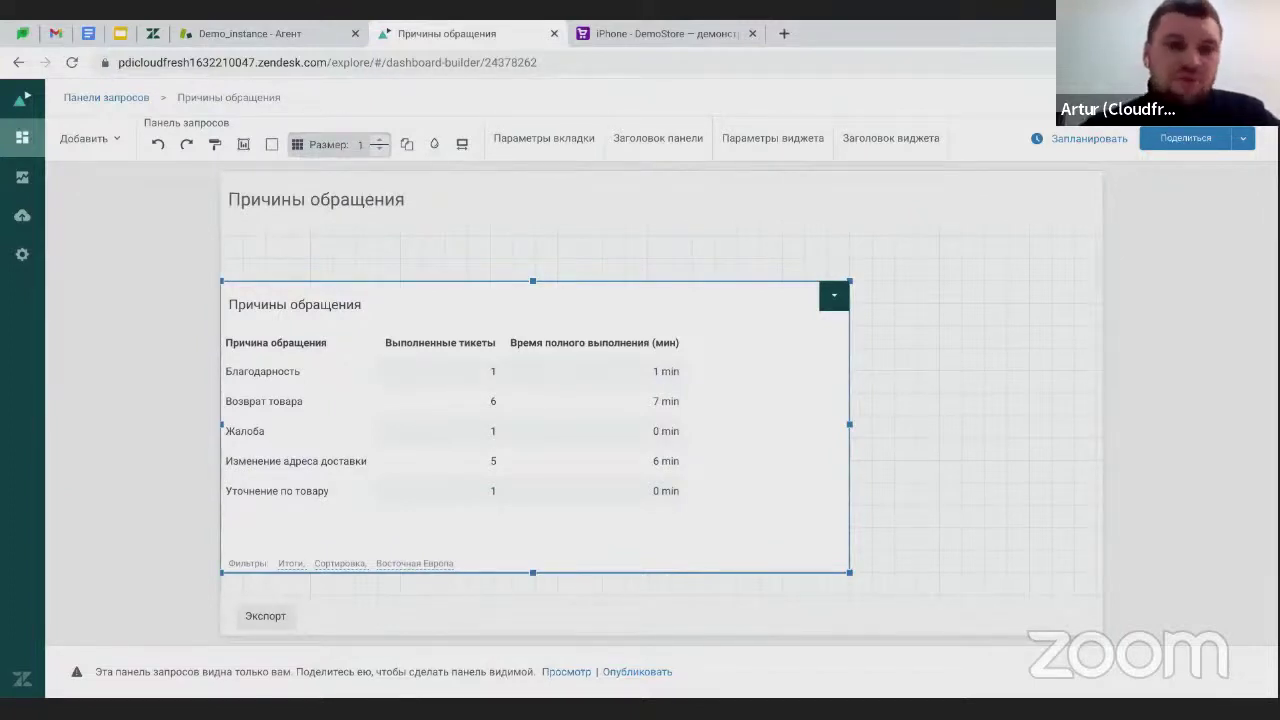
left_click_drag(722, 358, 722, 394)
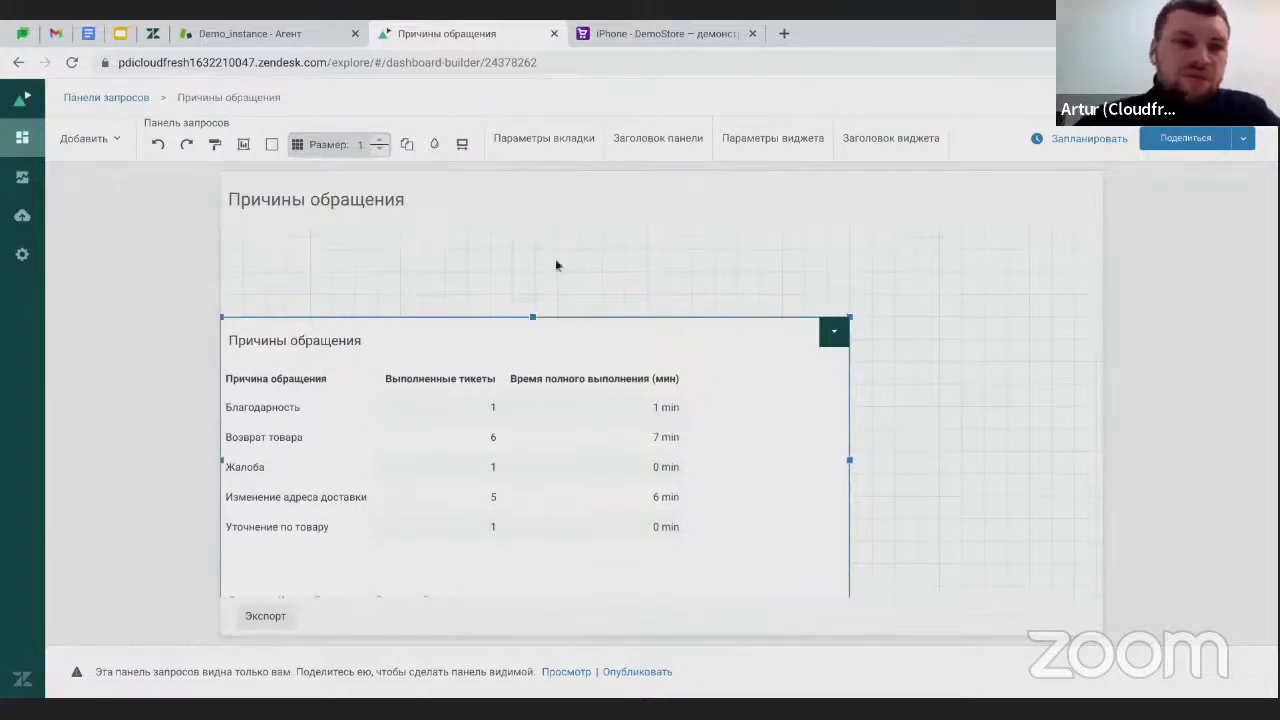
Add a time filter to the dashboard and apply it to Support: Tickets [default] - Тикет создан.
left_click(114, 145)
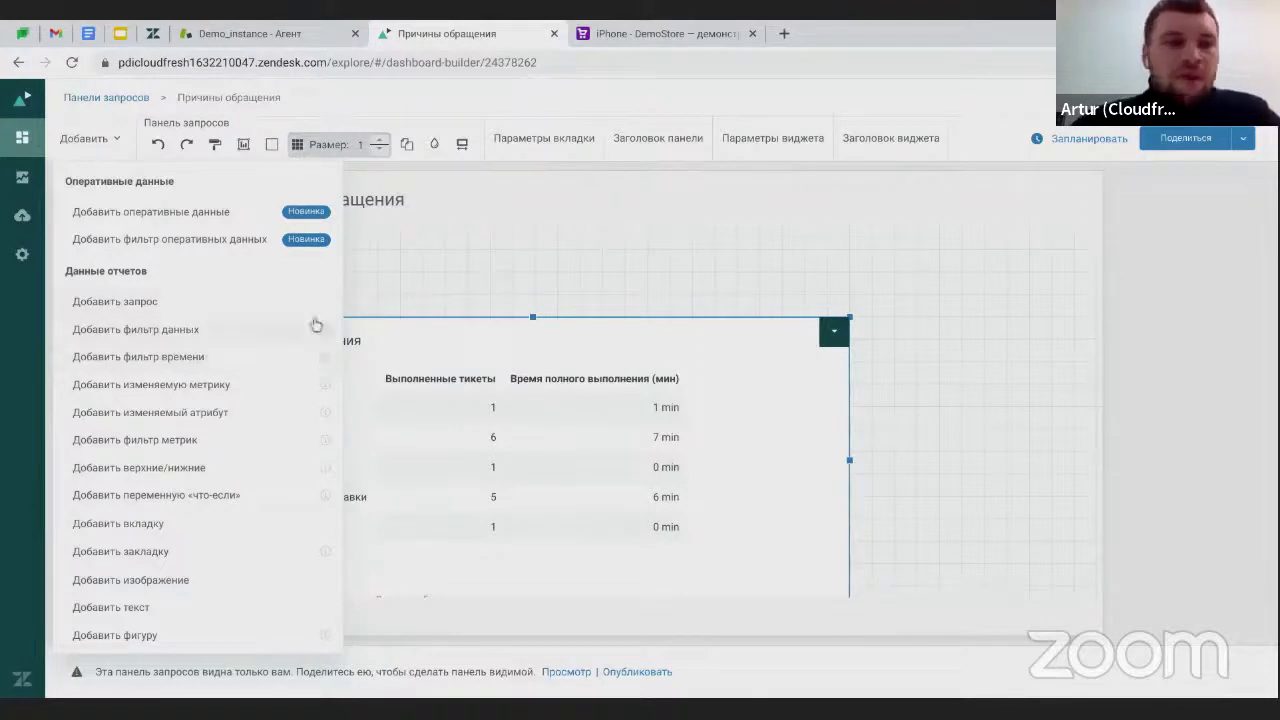
left_click(350, 338)
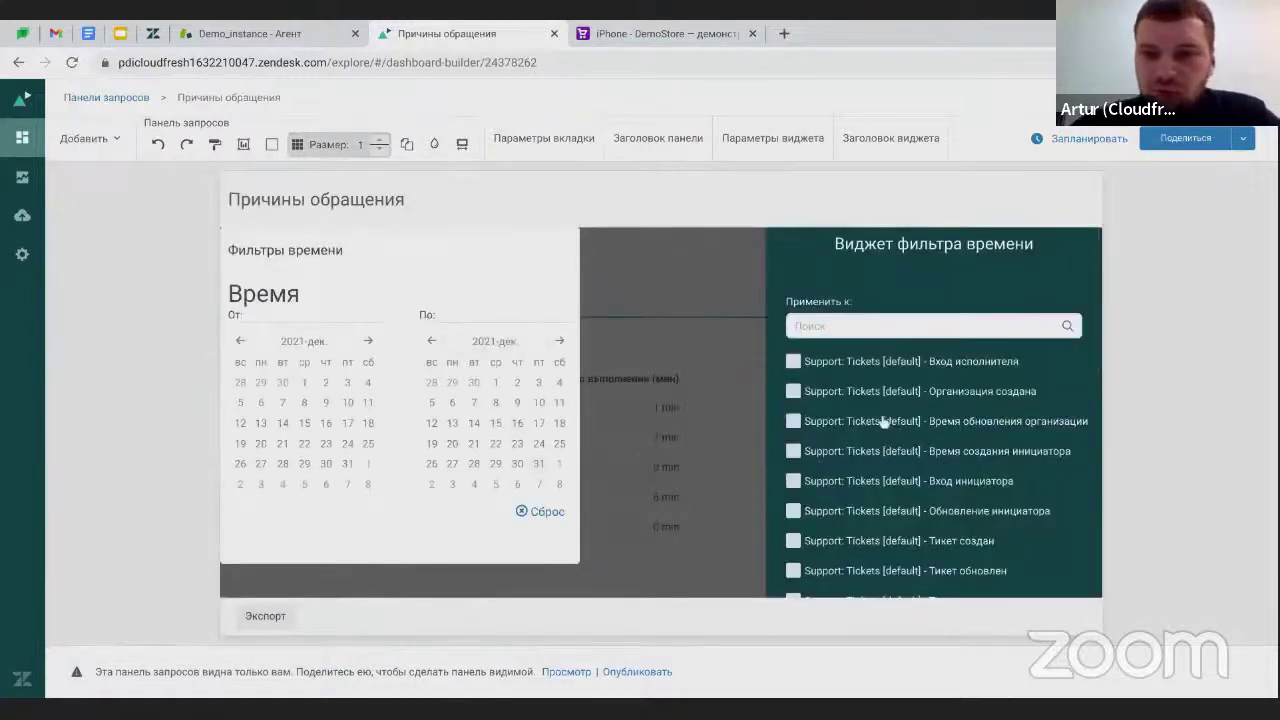
scroll(880, 440, "down", 2)
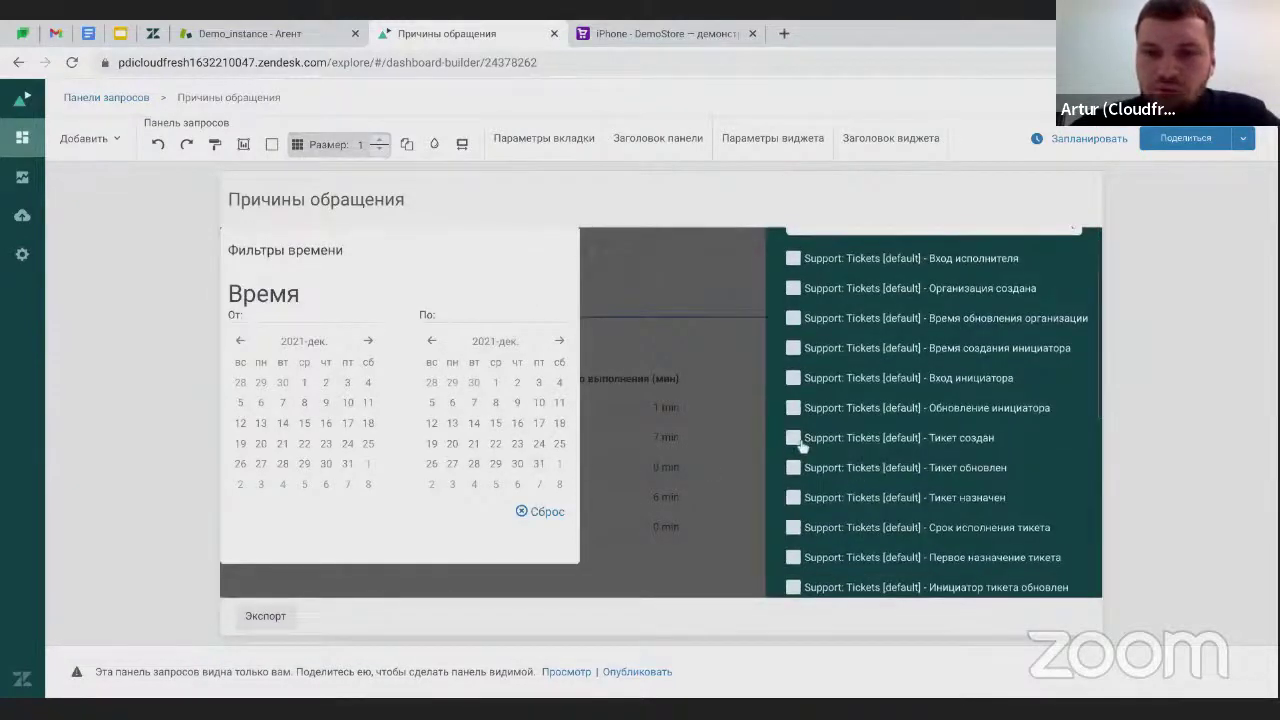
left_click(799, 444)
scroll(915, 435, "down", 5)
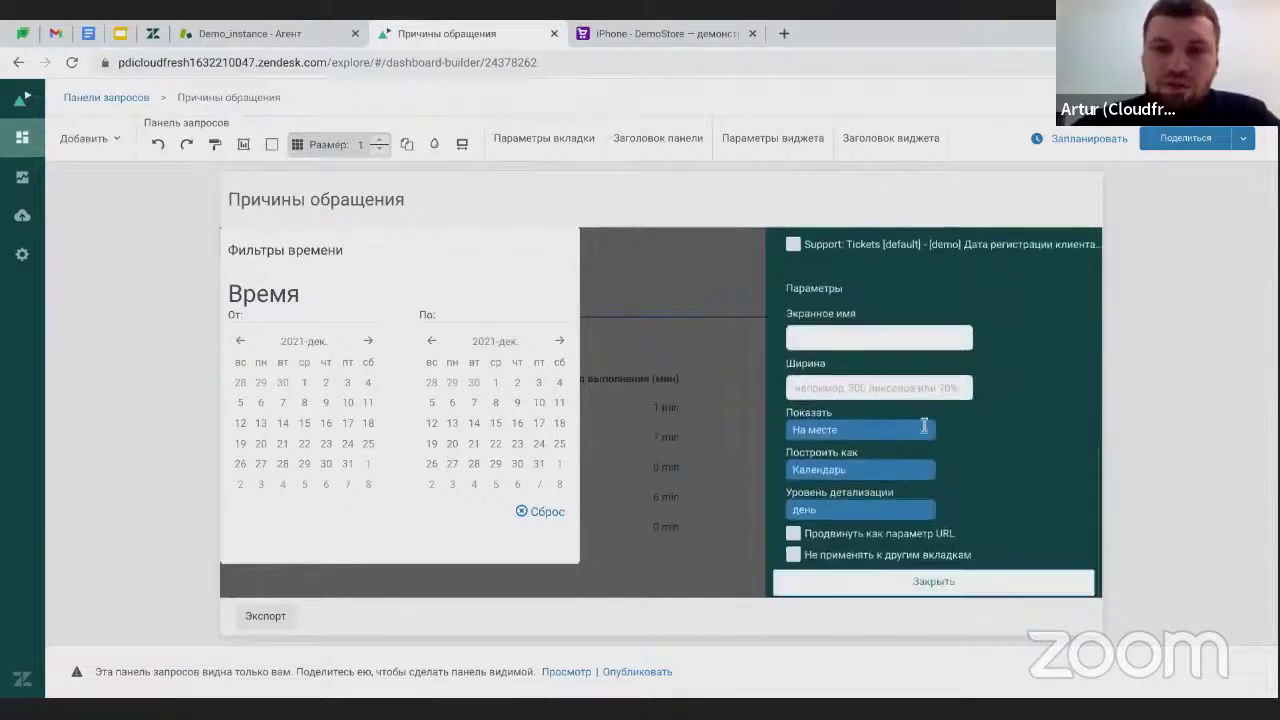
Set the time filter to show В раскрывающемся списке and build as Простые диапазоны, and preview its period options.
left_click(902, 432)
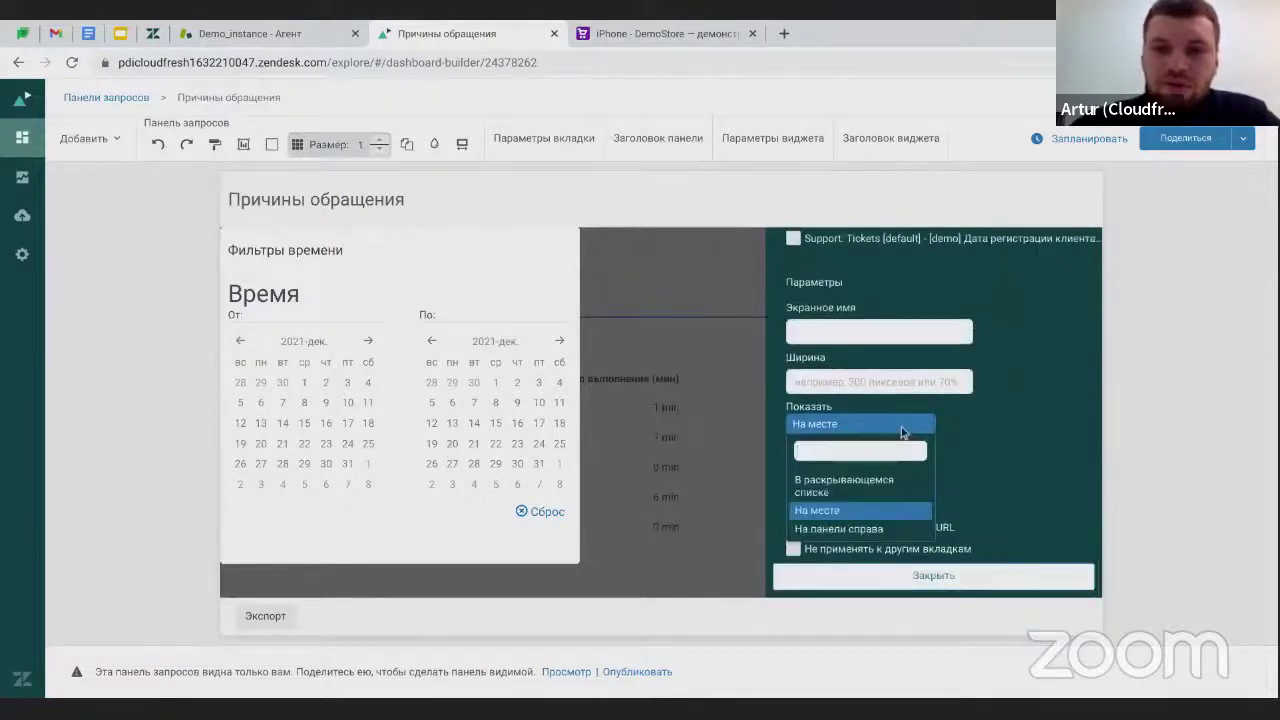
left_click(860, 485)
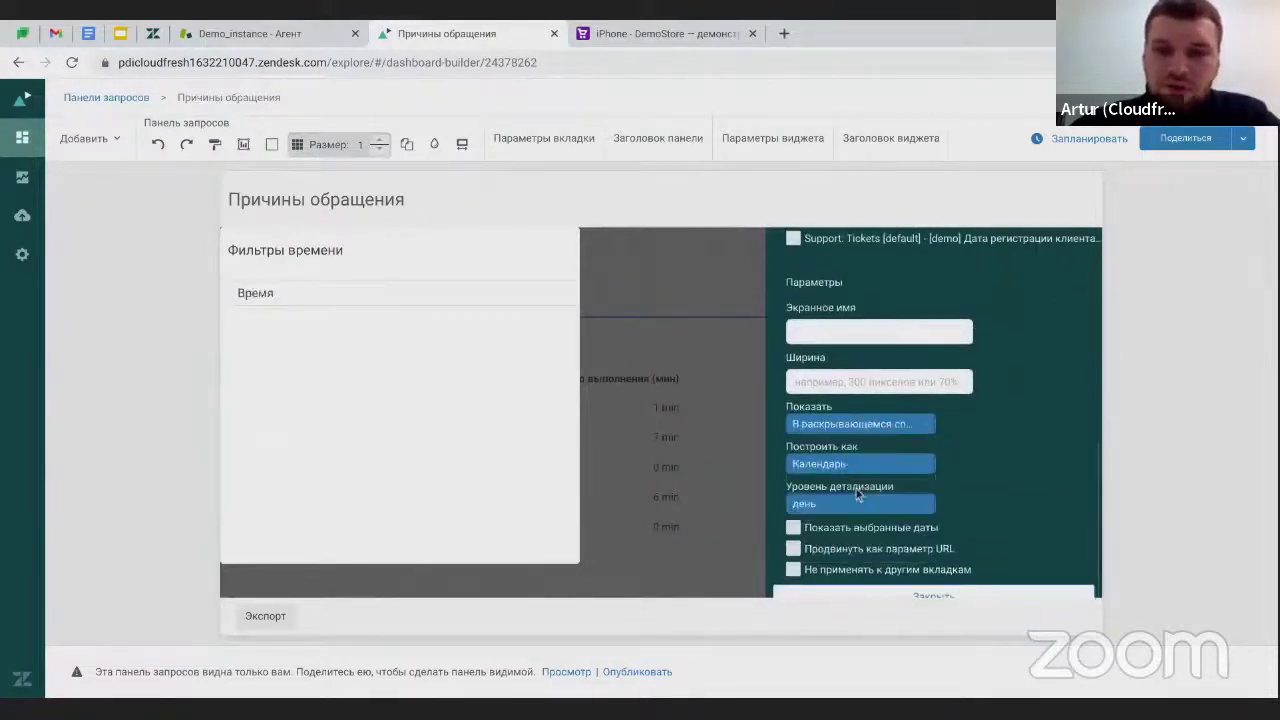
left_click(860, 462)
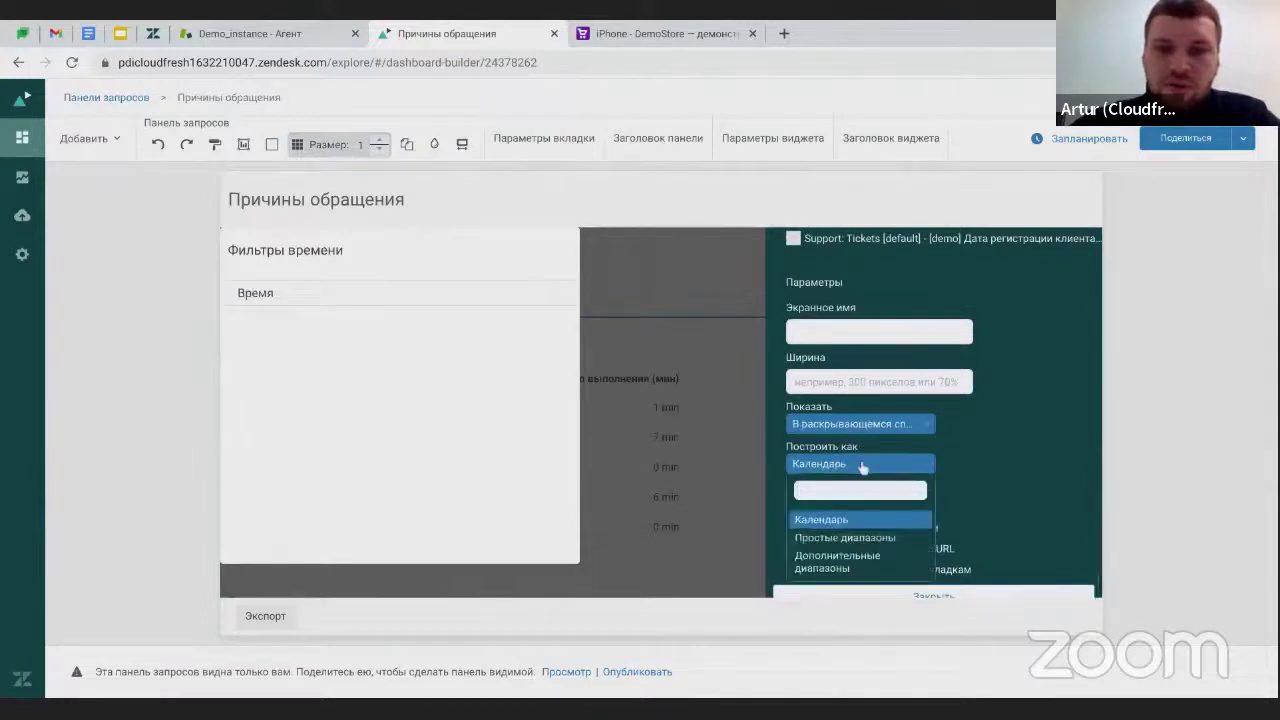
left_click(880, 537)
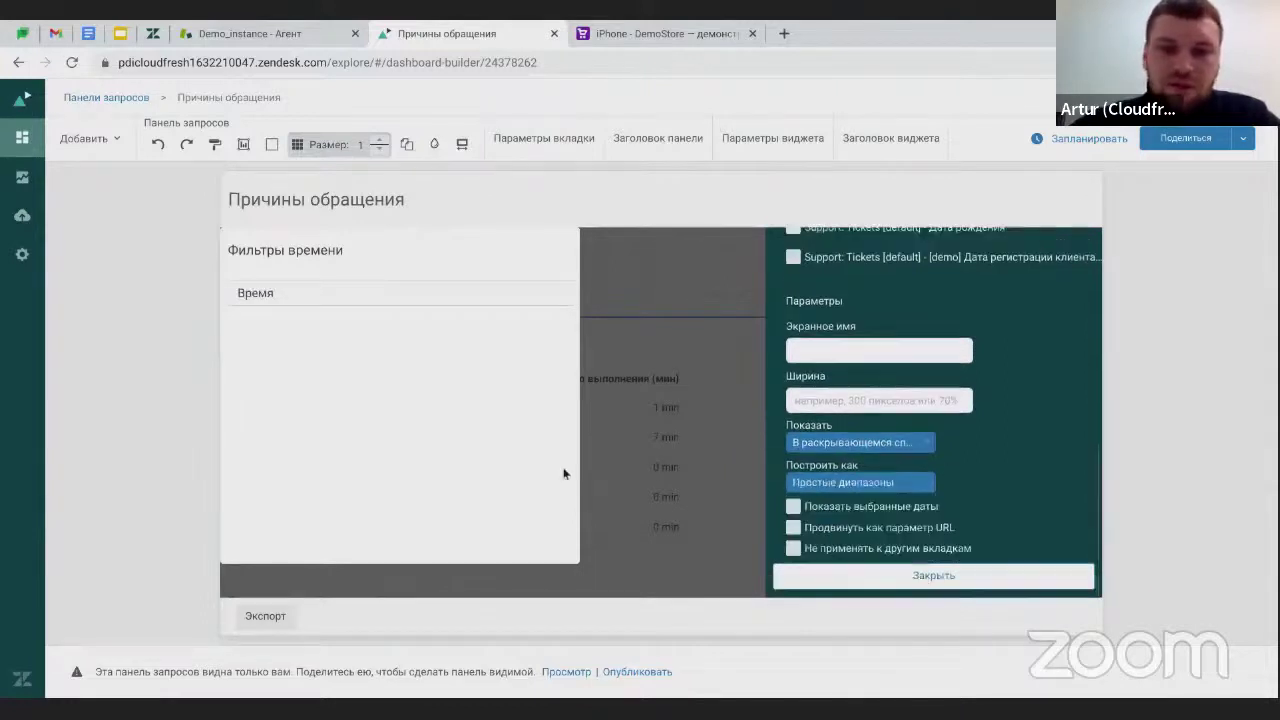
left_click(381, 303)
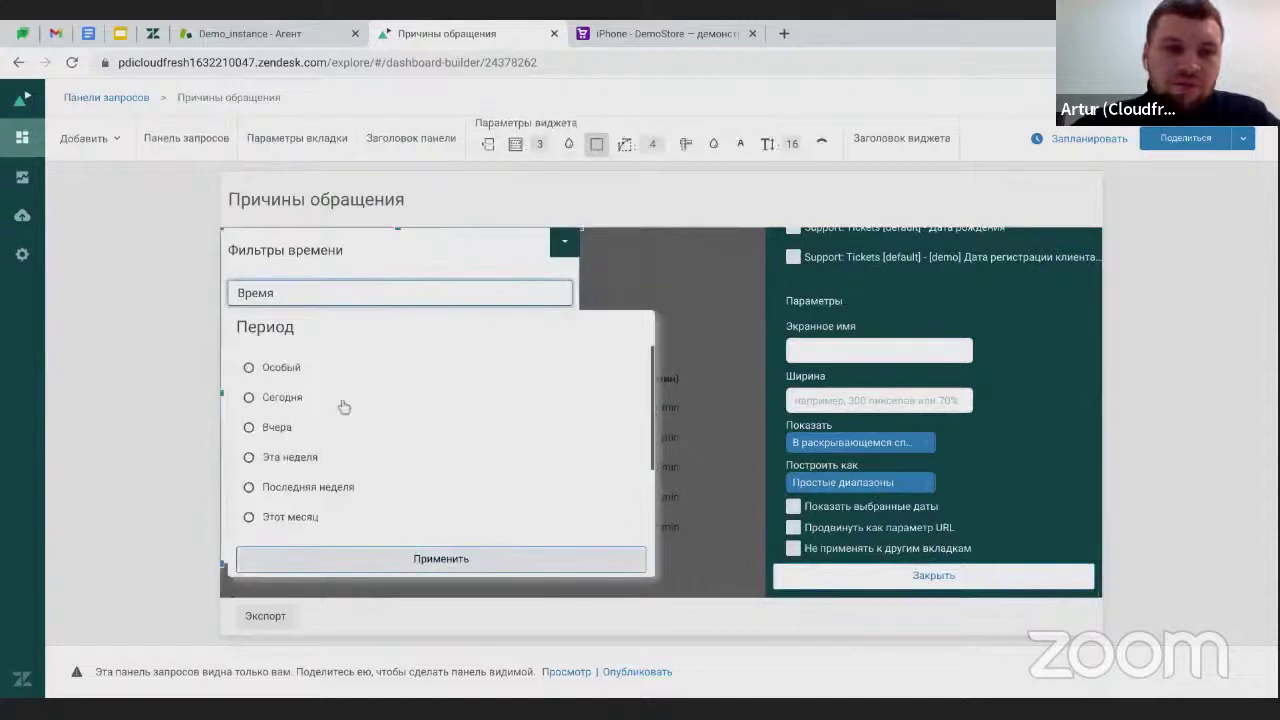
scroll(307, 437, "down", 1)
scroll(307, 437, "up", 1)
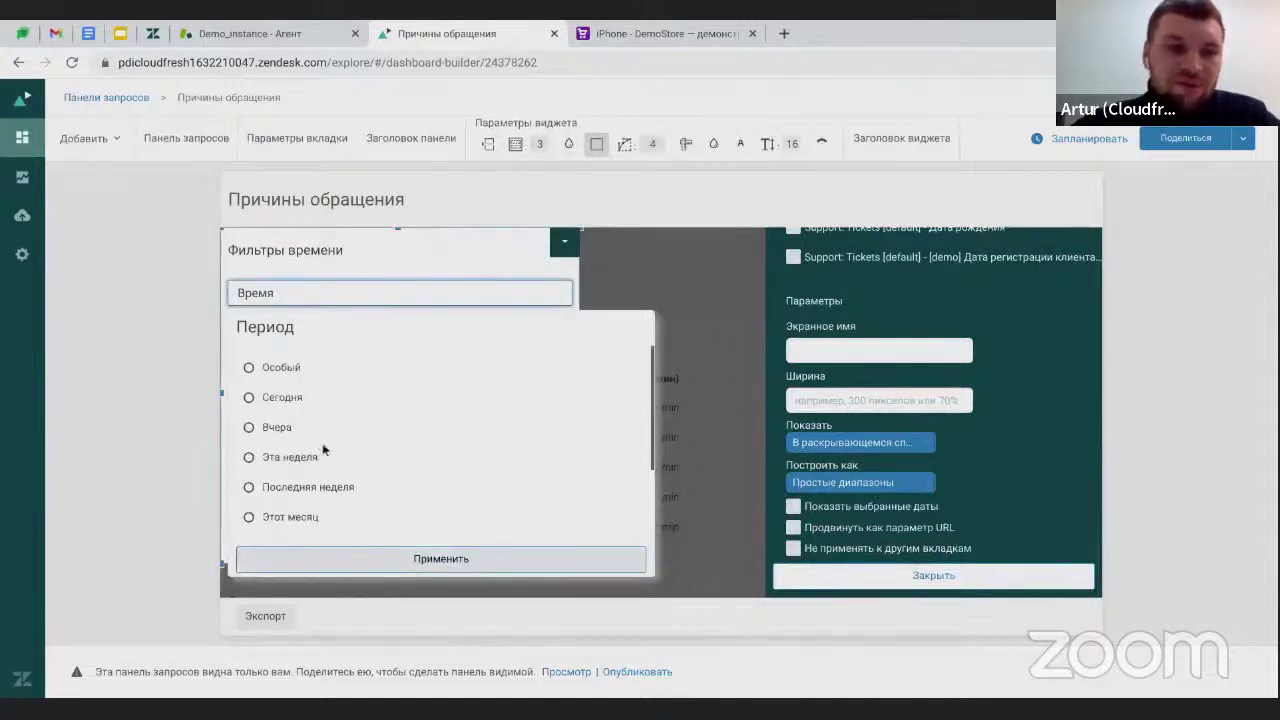
Change the time filter's Построить как option to Календарь, keep its detail level at день, and close the filter settings.
scroll(386, 446, "down", 1)
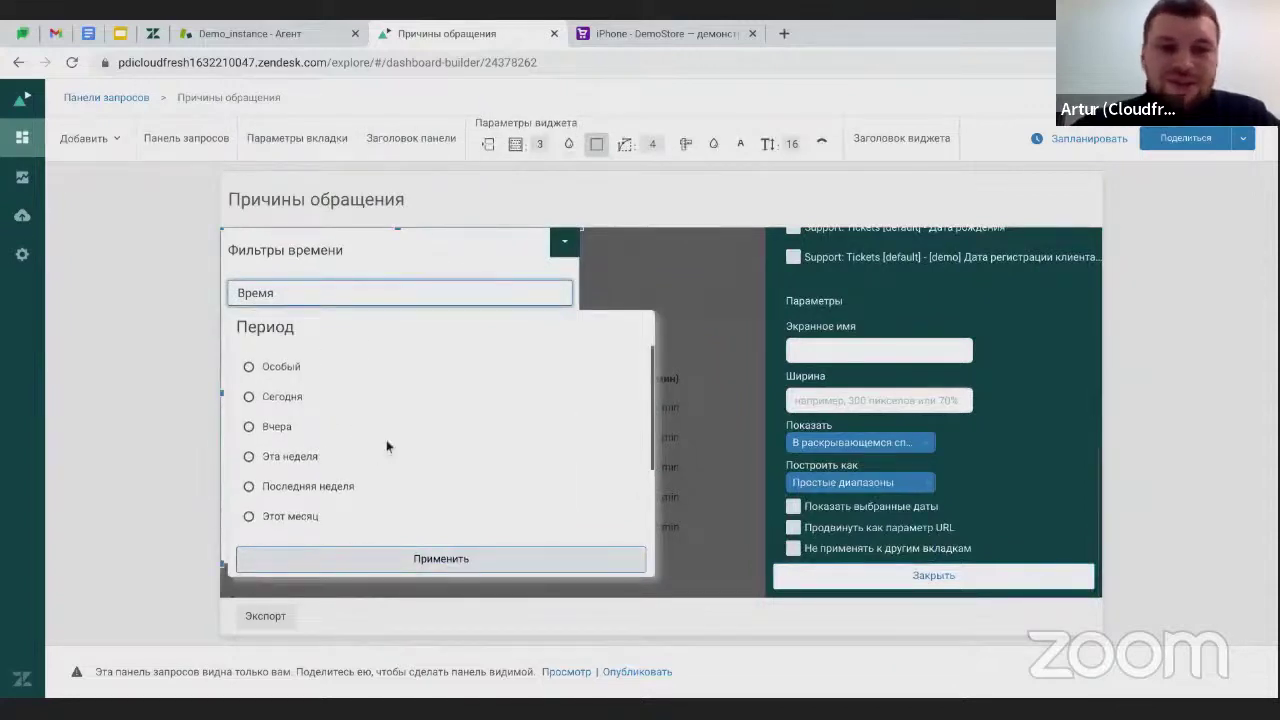
left_click(884, 484)
left_click(895, 532)
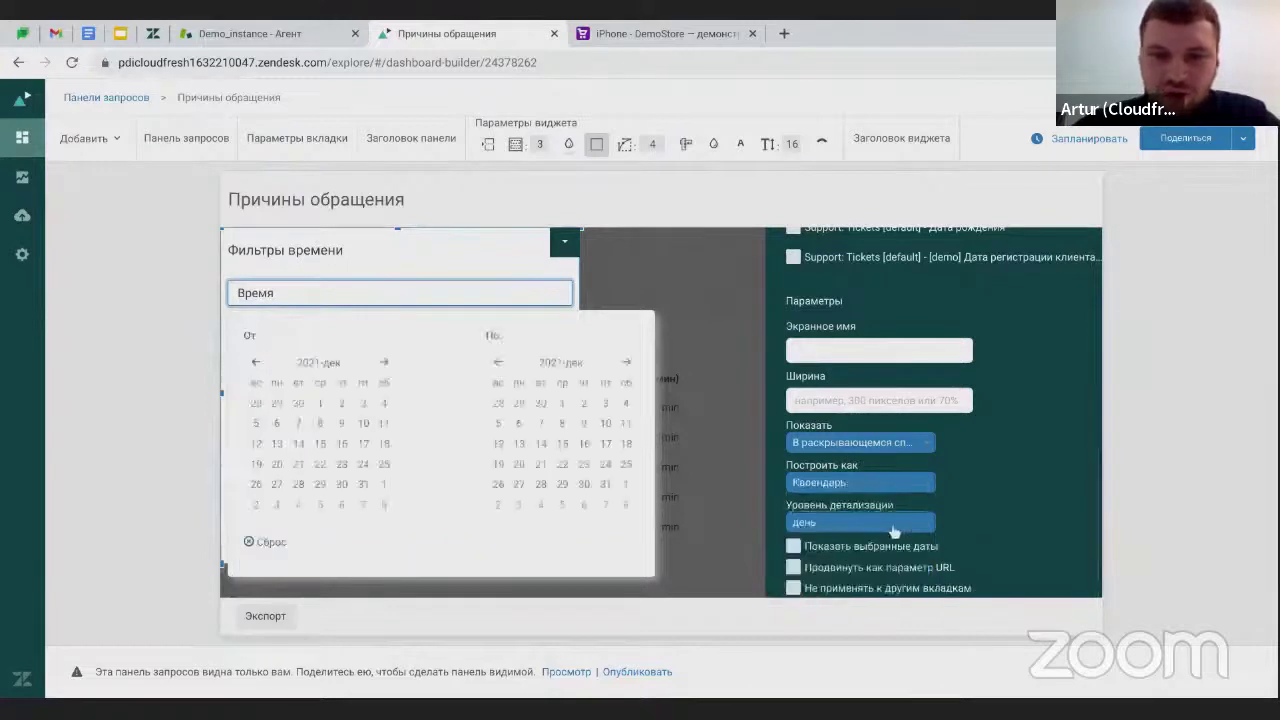
scroll(940, 543, "down", 1)
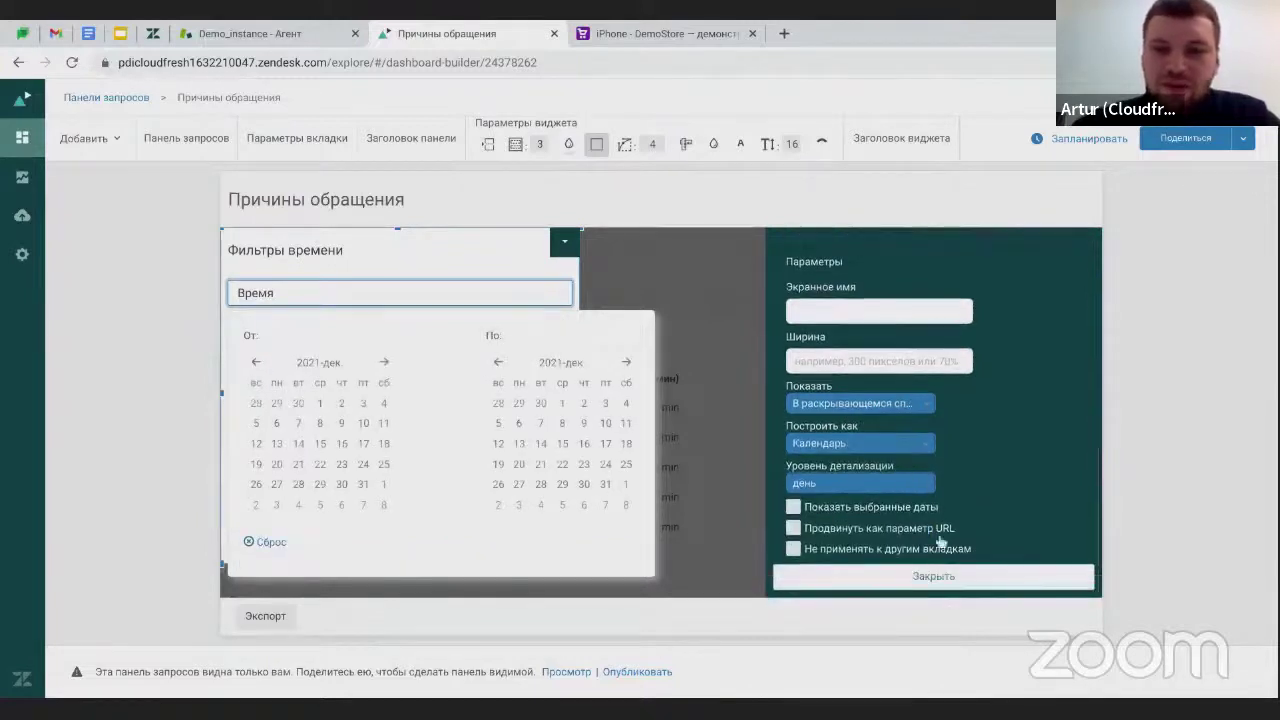
left_click(926, 577)
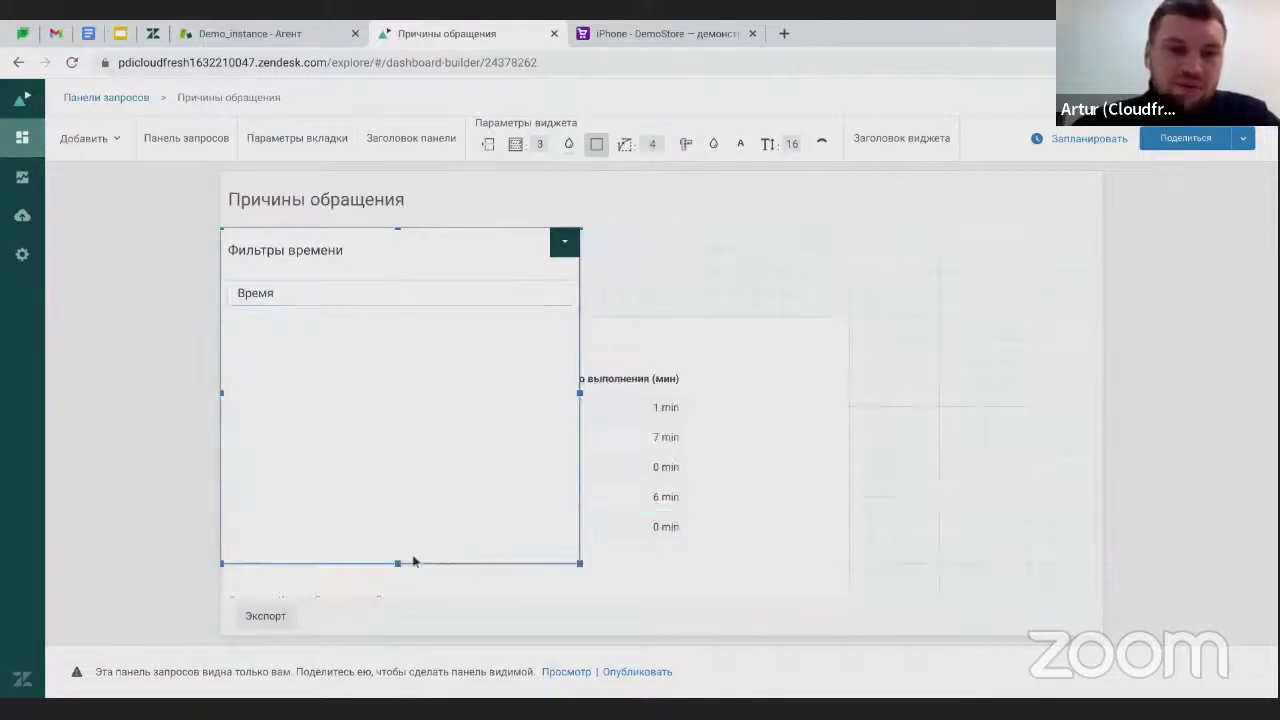
Shorten the time filter widget to just below its field and move the Причины обращения table directly beneath it.
left_click_drag(396, 561, 409, 331)
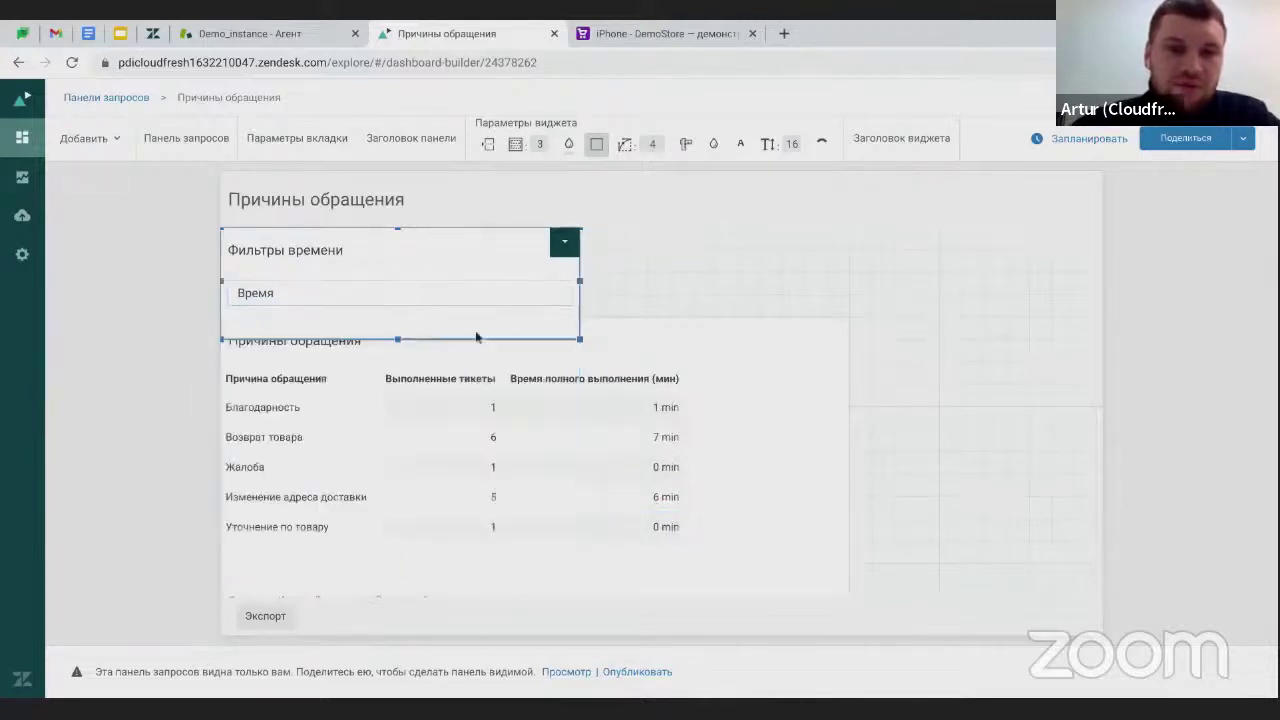
left_click(599, 333)
left_click_drag(599, 333, 591, 371)
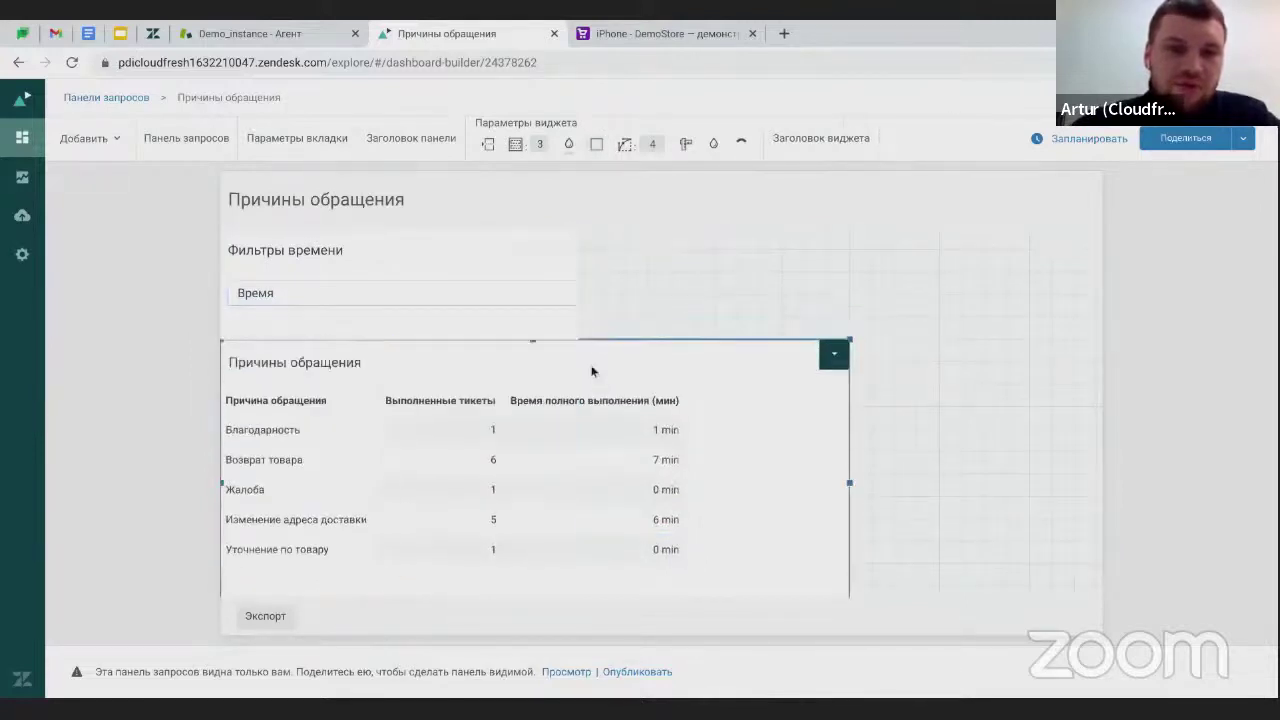
Set the time filter's start date to 1 December 2021 and publish the dashboard.
left_click(421, 296)
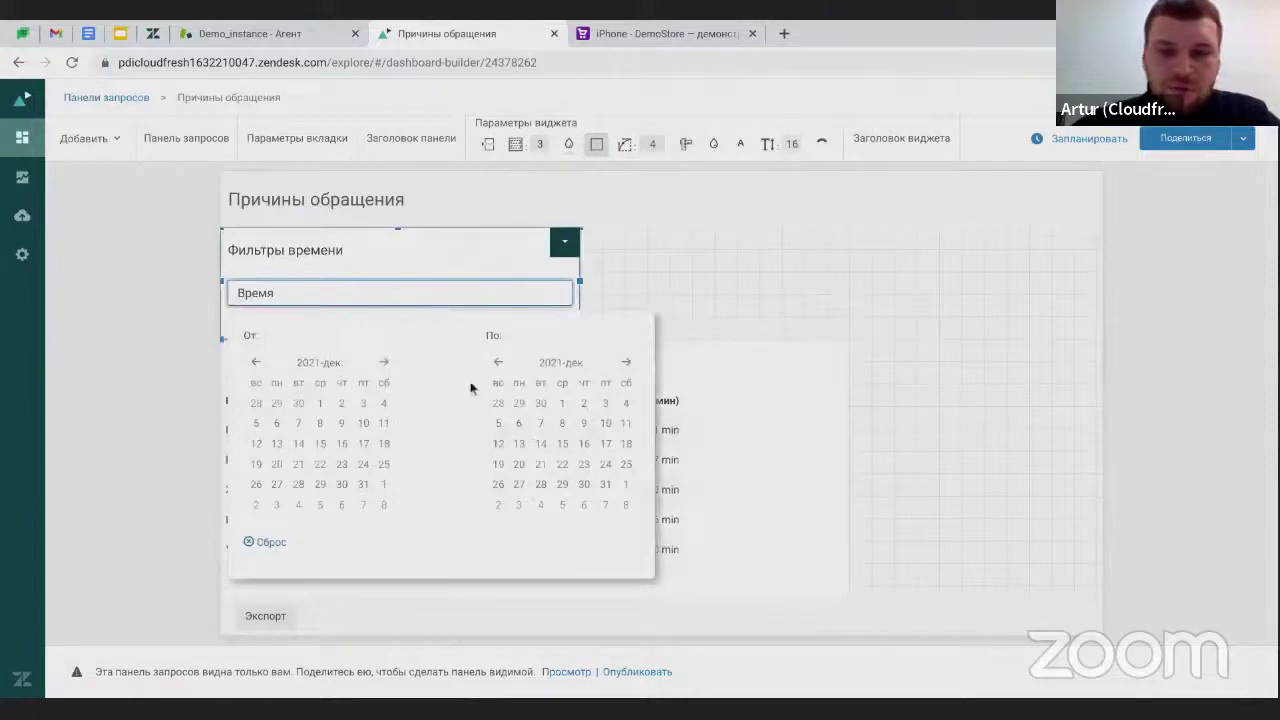
left_click(320, 403)
left_click(423, 293)
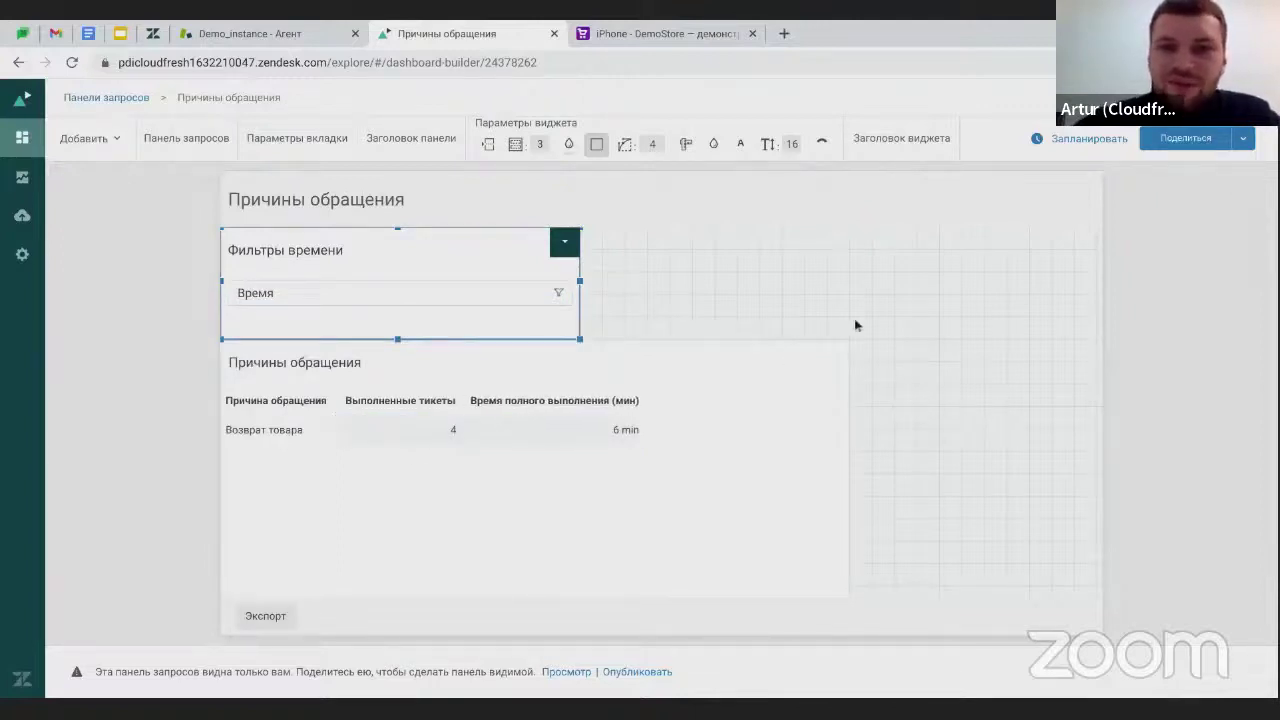
left_click(1242, 138)
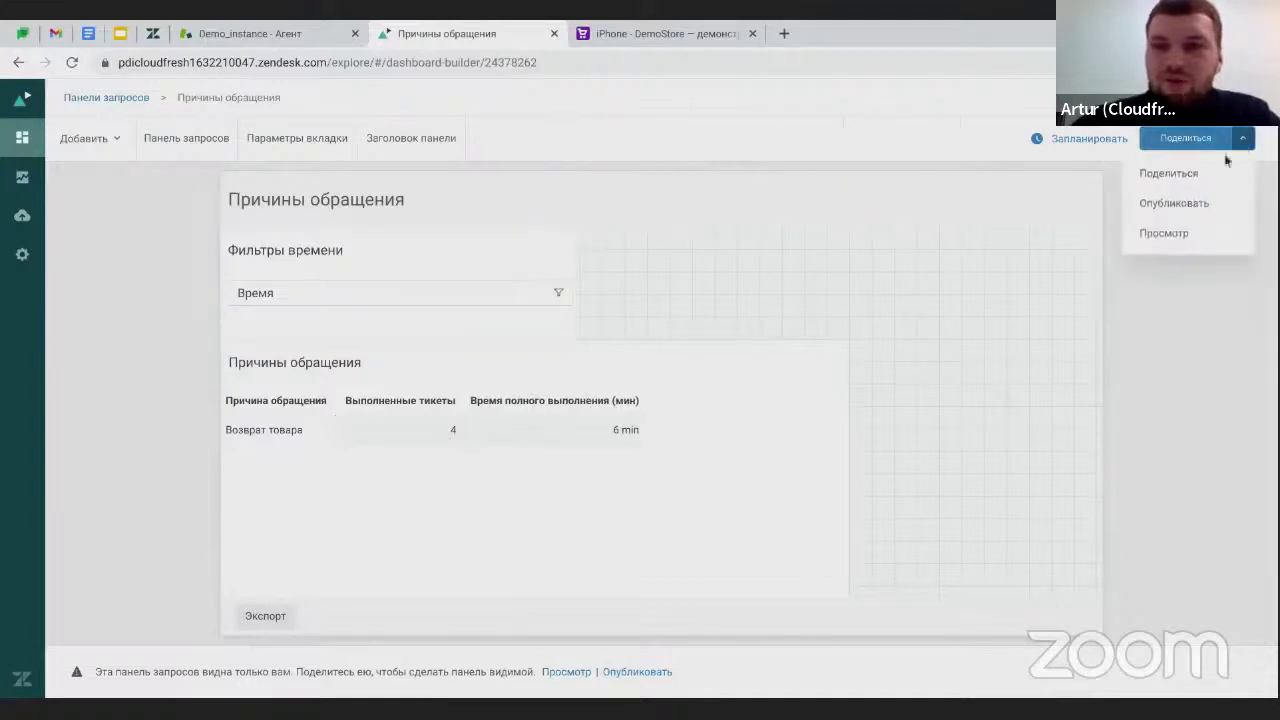
left_click(1192, 203)
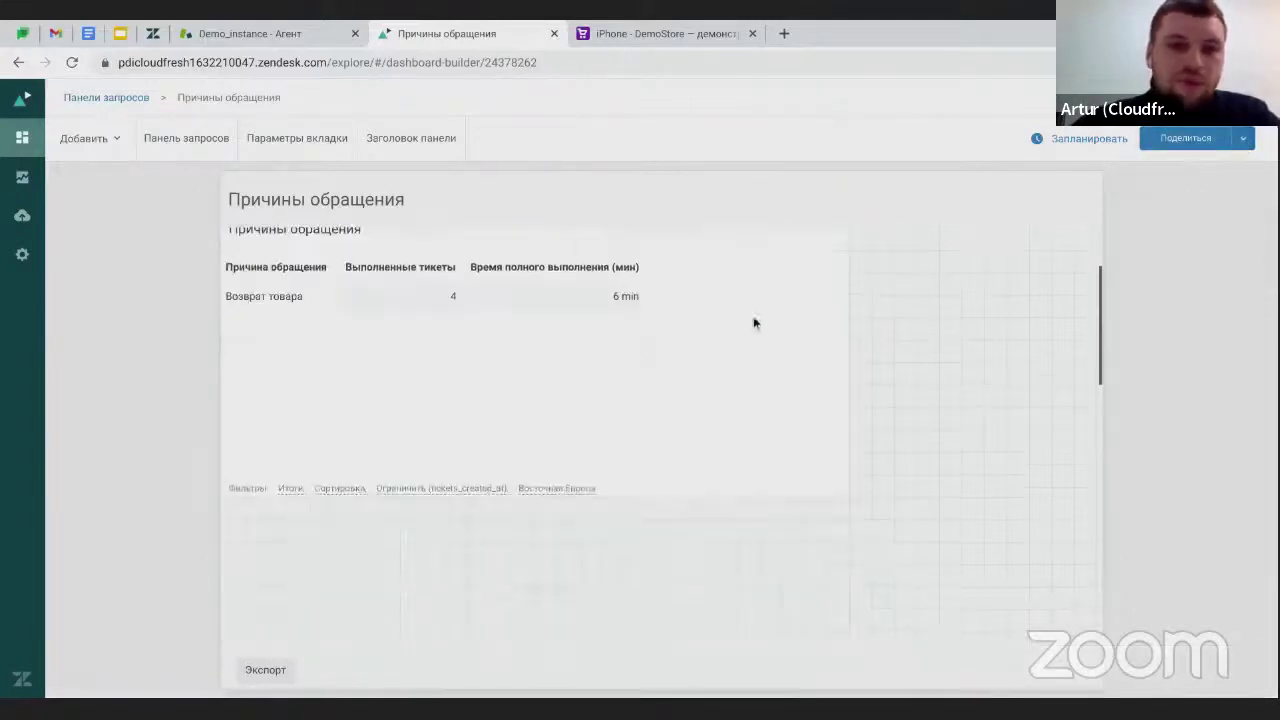
Open the Причины обращения query from the query library and remove its Время полного выполнения (мин) metric.
left_click(22, 177)
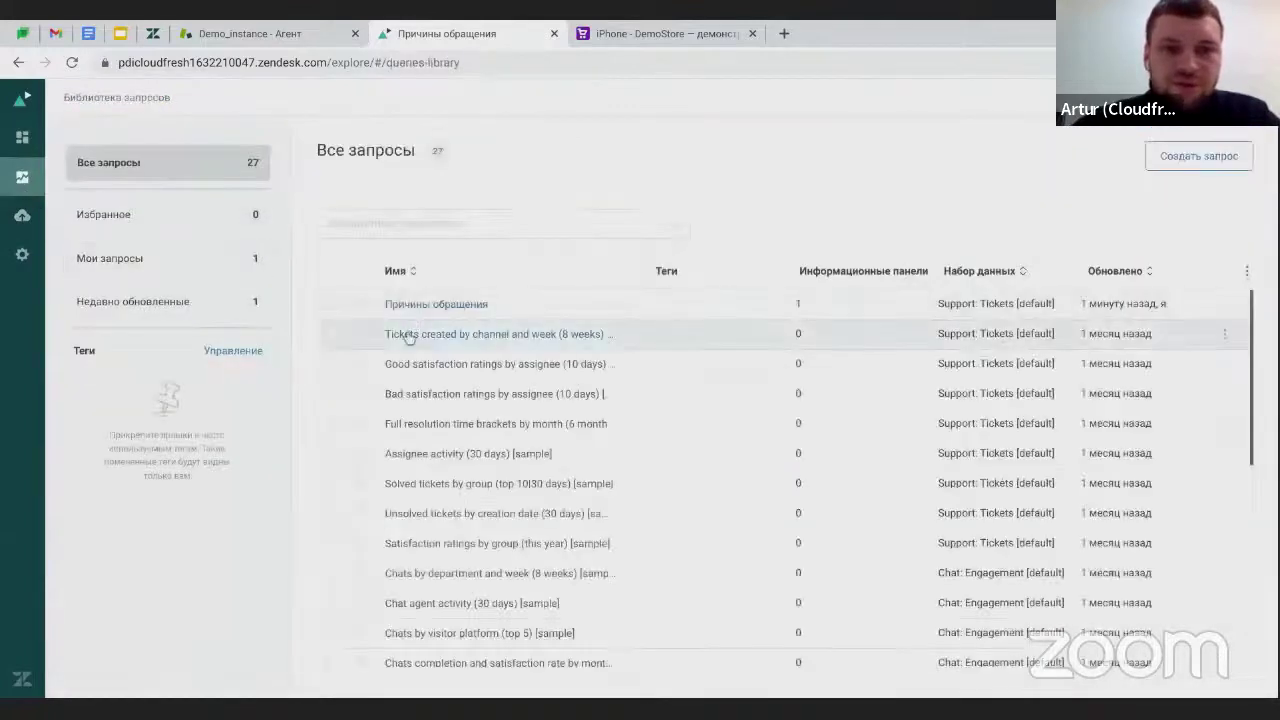
left_click(455, 303)
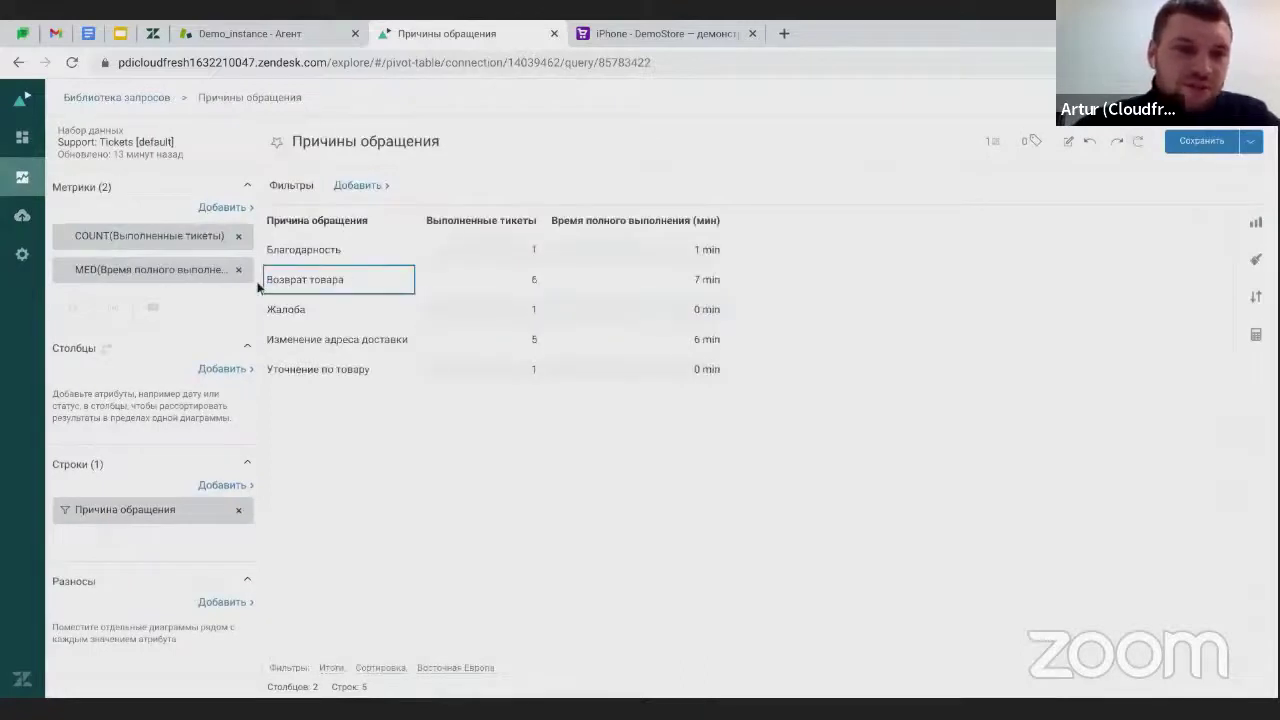
left_click(239, 270)
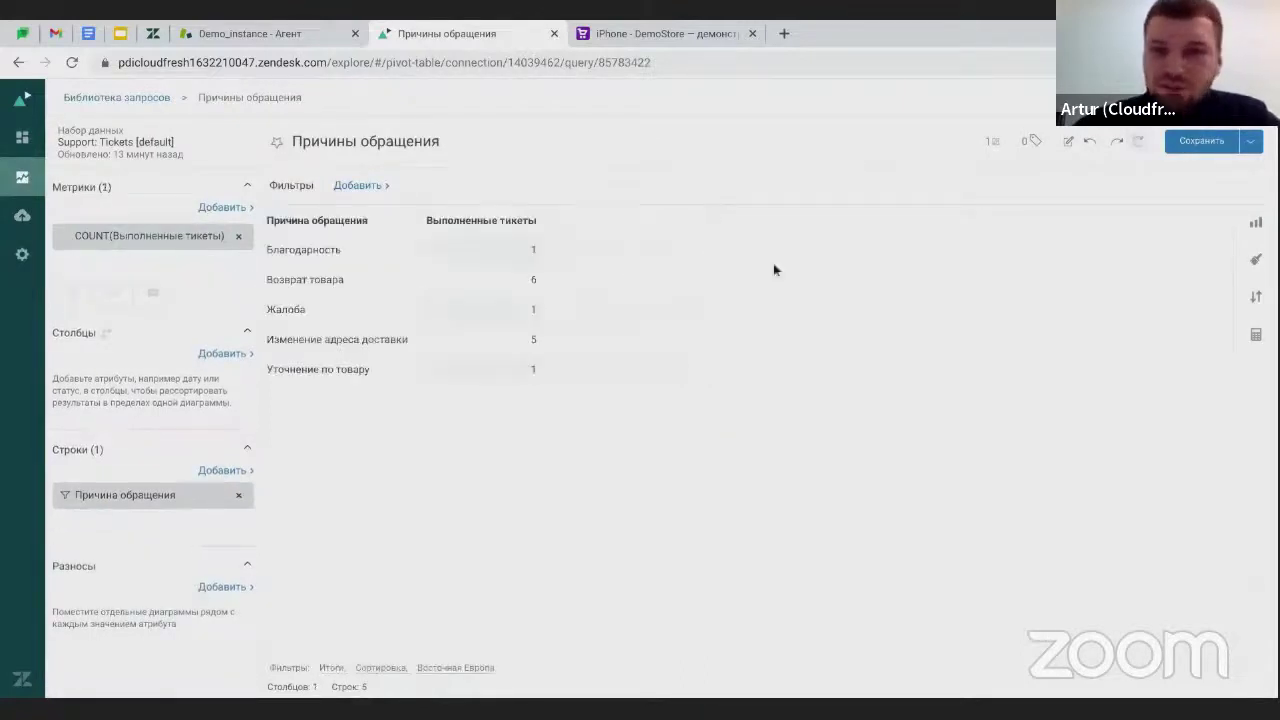
Change the query's visualization to Круг and move the Причина обращения attribute from rows to columns.
left_click(1256, 222)
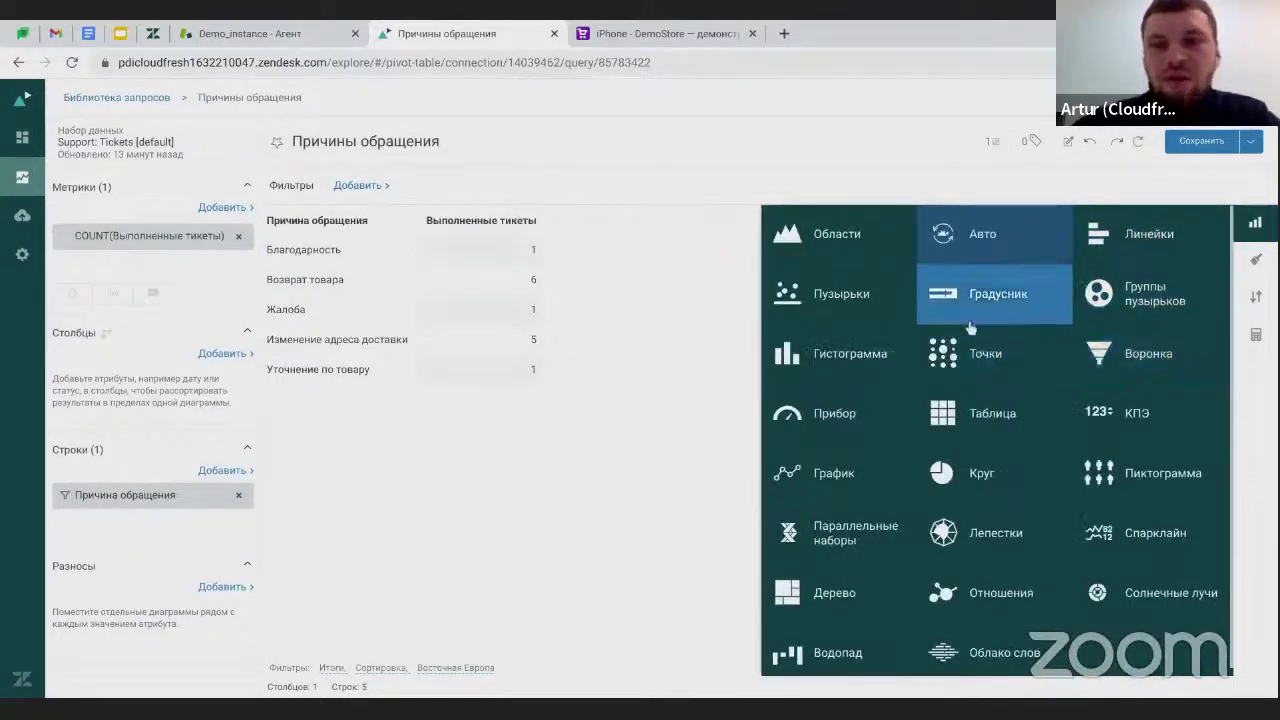
left_click(952, 472)
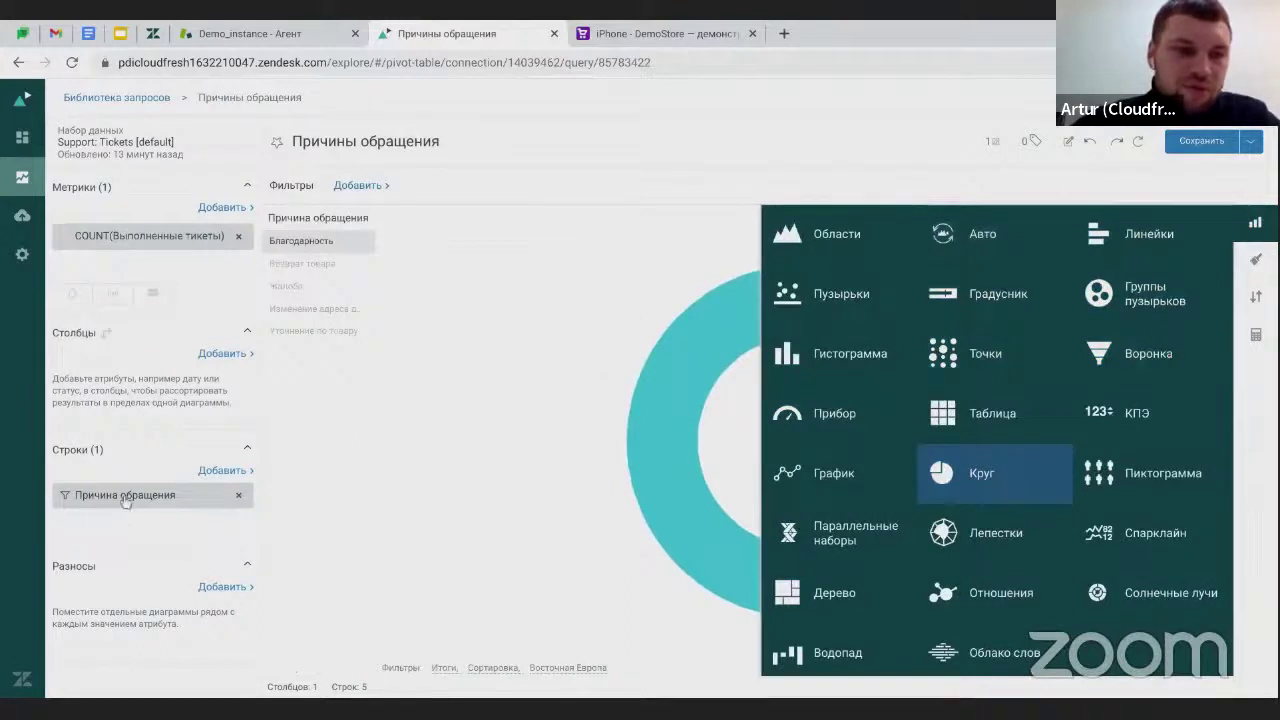
left_click_drag(125, 500, 138, 376)
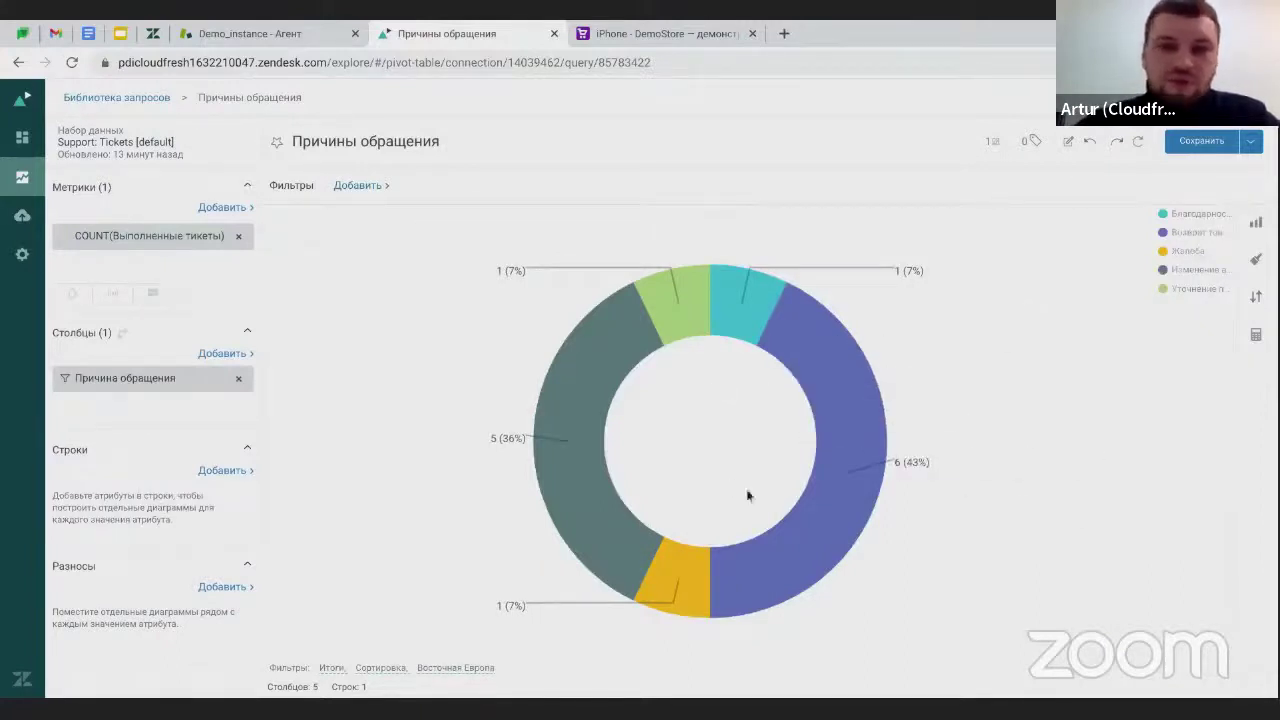
Preview the chart configuration options and leave the query for the dashboard library without saving the changes.
left_click(1256, 259)
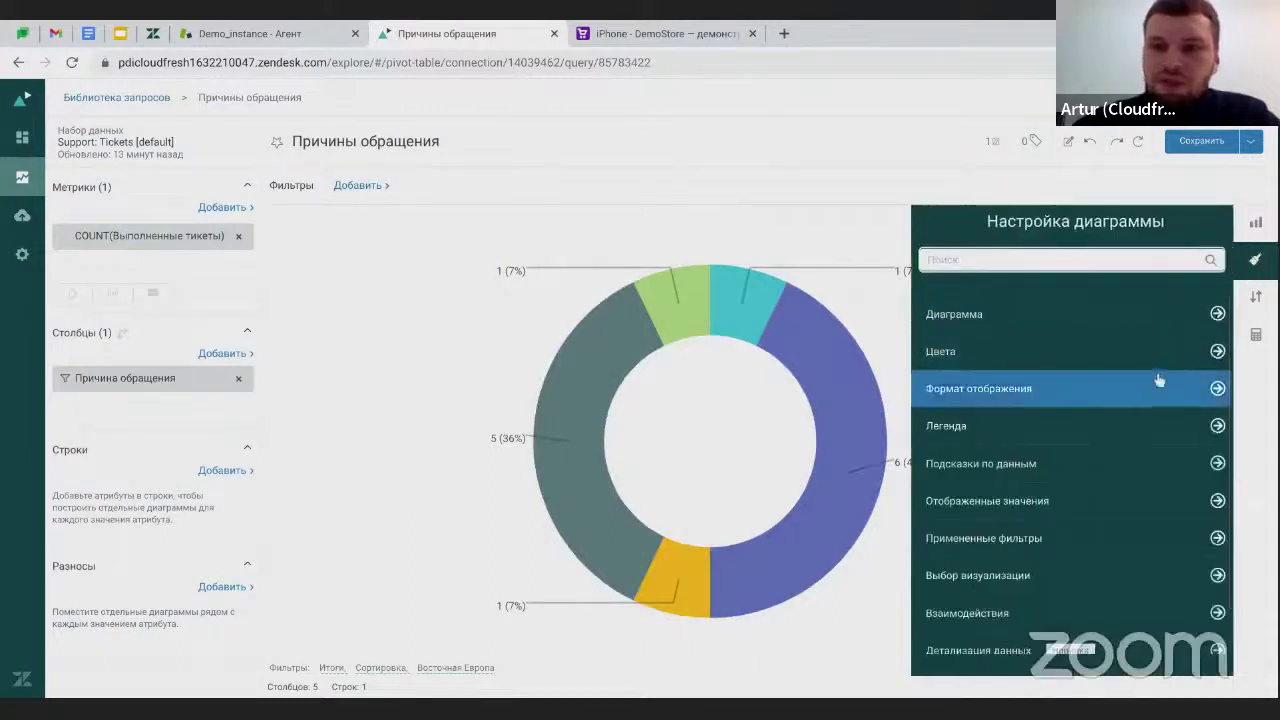
left_click(1256, 258)
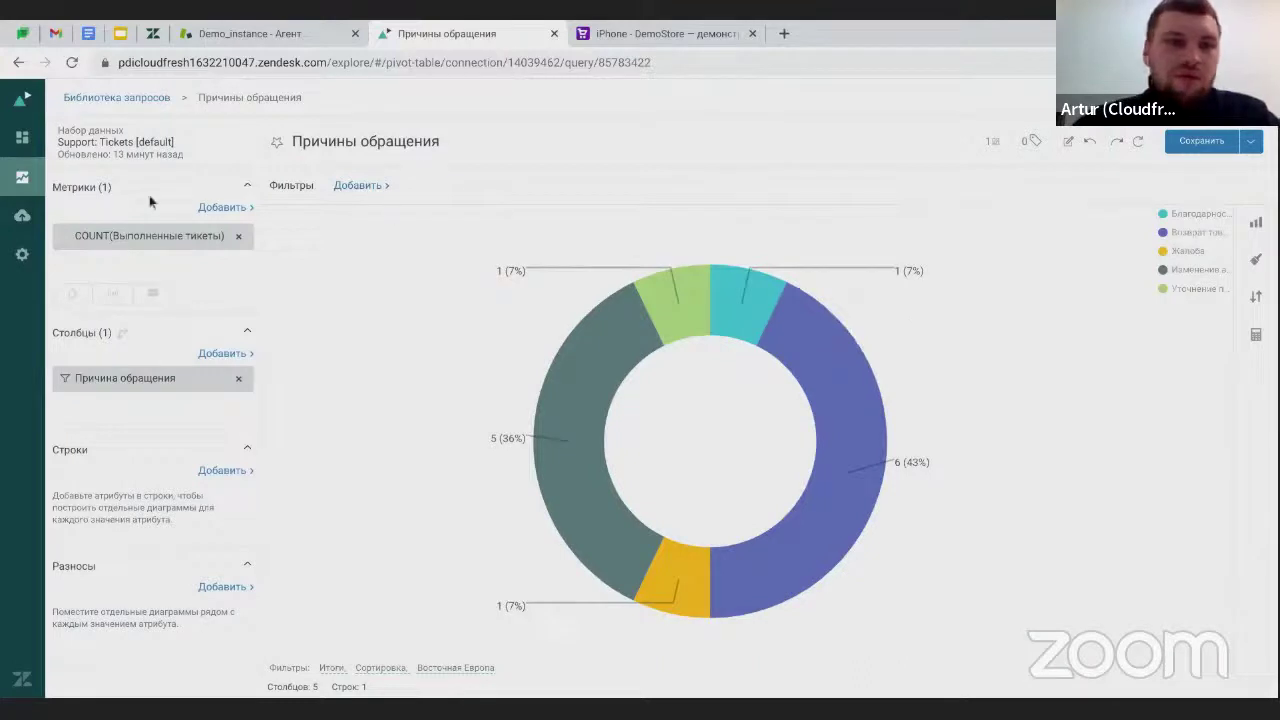
left_click(20, 137)
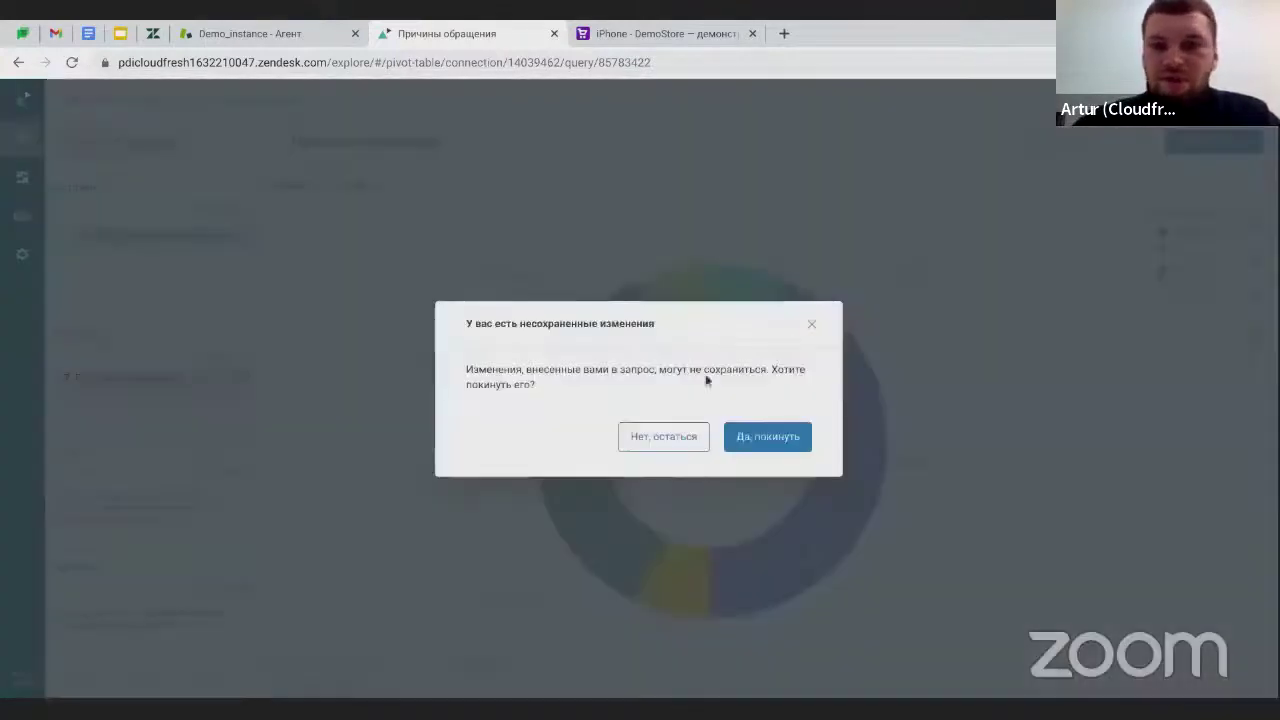
left_click(752, 449)
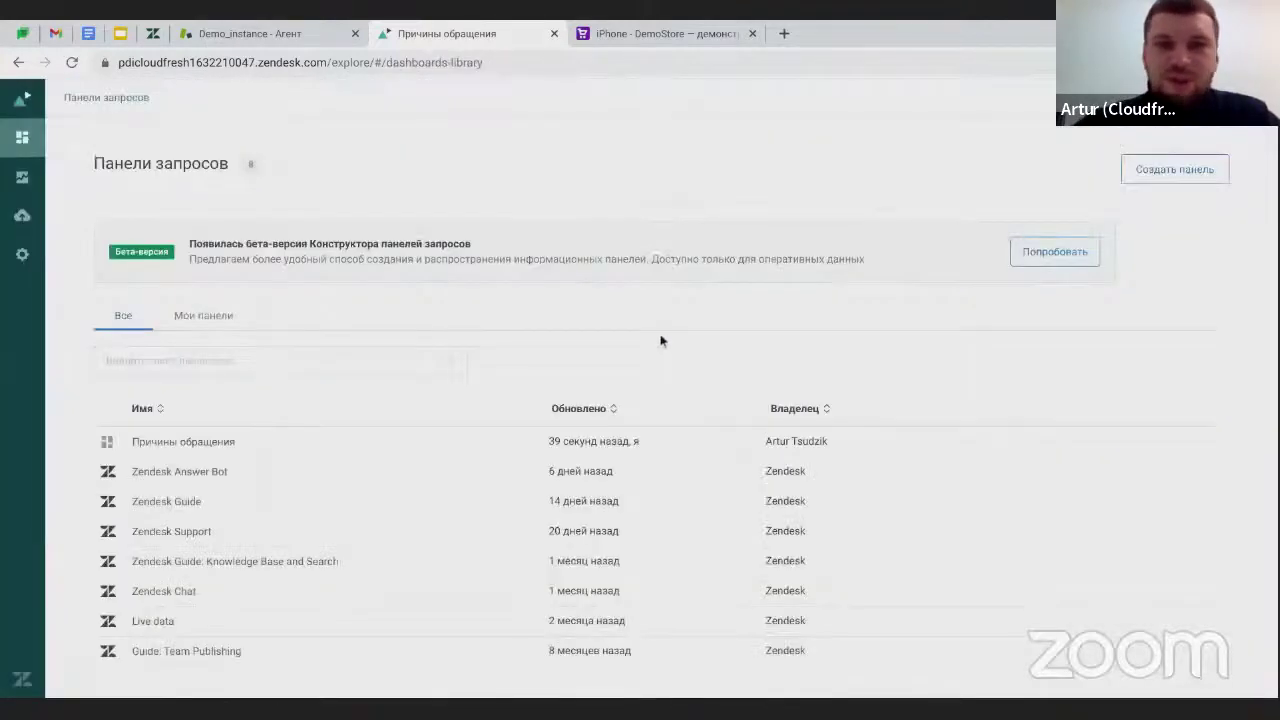